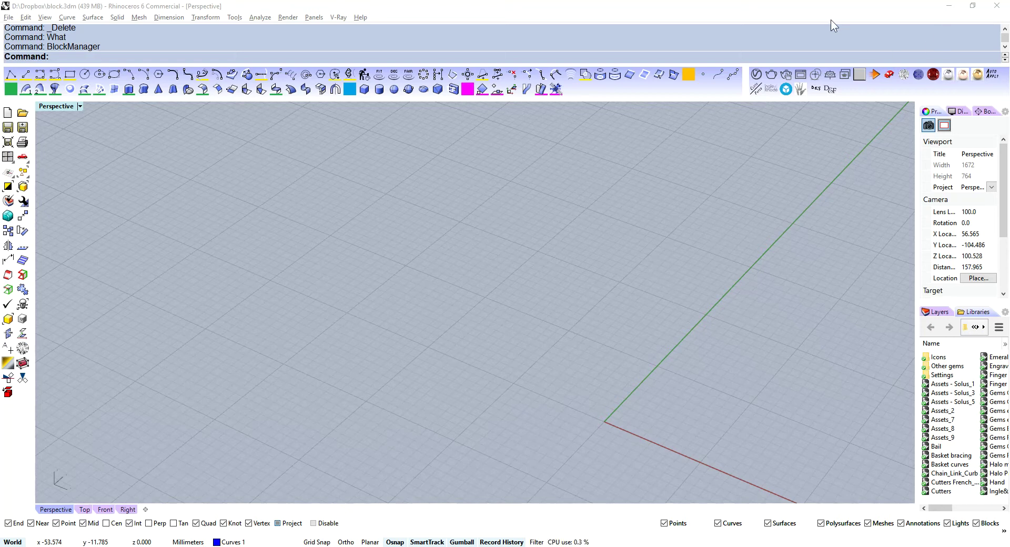
- Create a sphere with a diameter of 1 mm centred on the world origin 0,0,0
right_drag(796, 283, 595, 372)
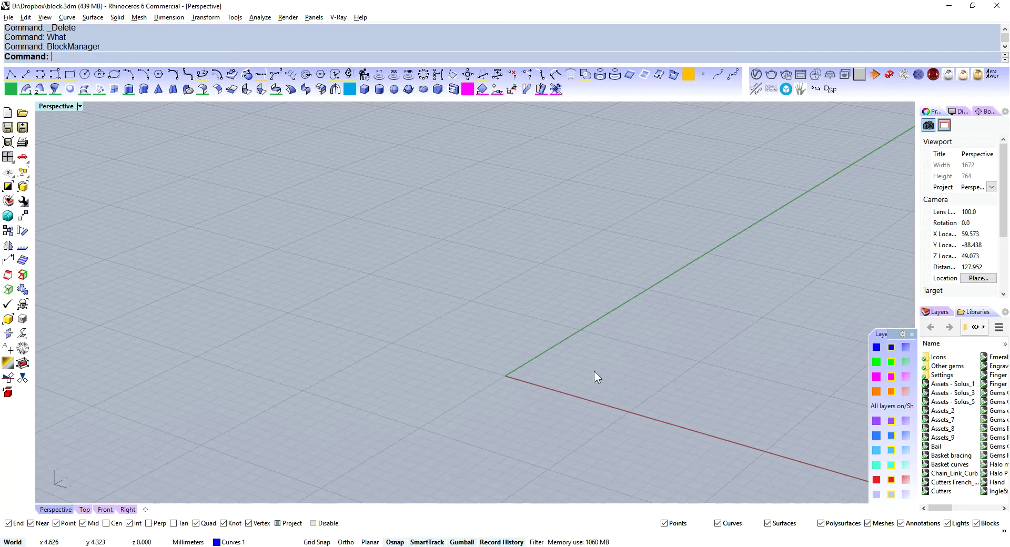
right_drag(595, 371, 576, 340)
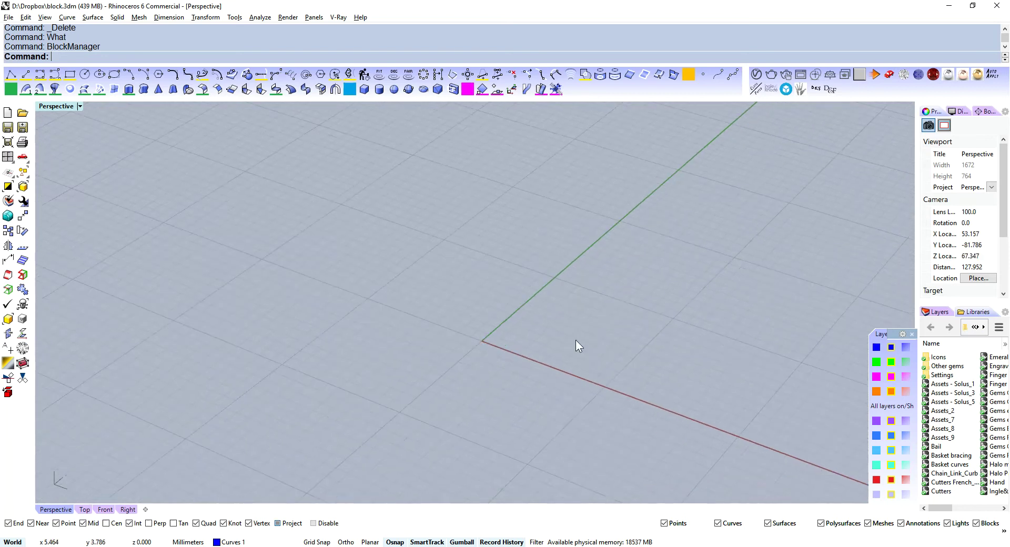
click(393, 91)
right_drag(537, 416, 584, 362)
text(0)
key(Return)
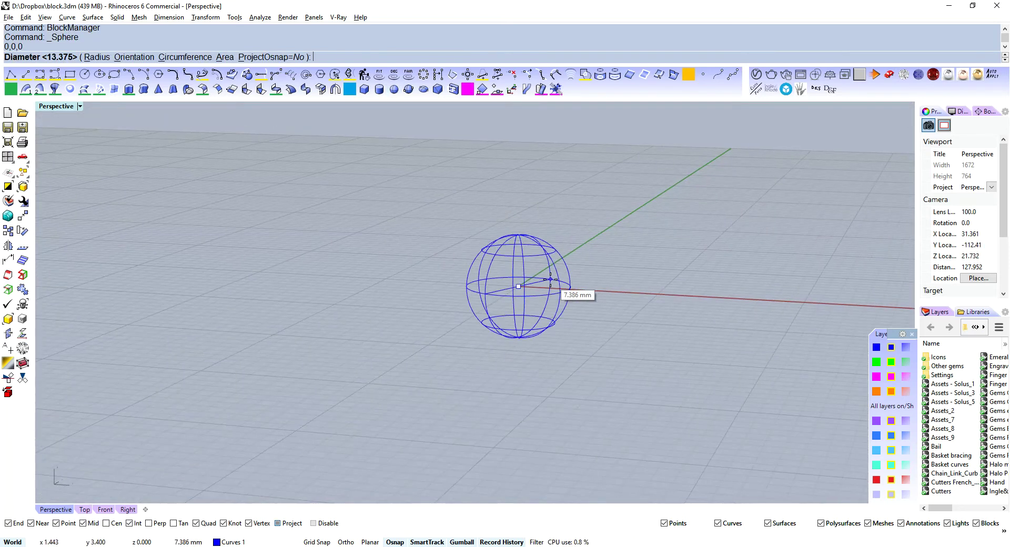
text(1)
key(Return)
- Duplicate the sphere freehand into four copies, forming a rising diagonal row away from the origin
scroll(550, 279, up, 5)
right_drag(551, 279, 516, 290)
click(489, 294)
shift+right_drag(613, 261, 539, 295)
alt+drag(442, 300, 660, 179)
click(726, 171)
- Try moving the original sphere a short distance along X and undo the move
click(427, 322)
drag(453, 327, 438, 325)
key(ctrl+z)
key(Escape)
- Select all five spheres and clear their construction history with HistoryPurge
drag(286, 131, 682, 363)
text(HistoryPurge)
key(Return)
- Test-move the original sphere again after the history purge and undo that move
click(452, 356)
click(422, 316)
drag(457, 327, 445, 326)
key(ctrl+z)
- Select the original sphere at the origin and widen the properties area to show its object details
click(579, 330)
scroll(579, 327, down, 4)
right_drag(582, 323, 498, 370)
click(483, 365)
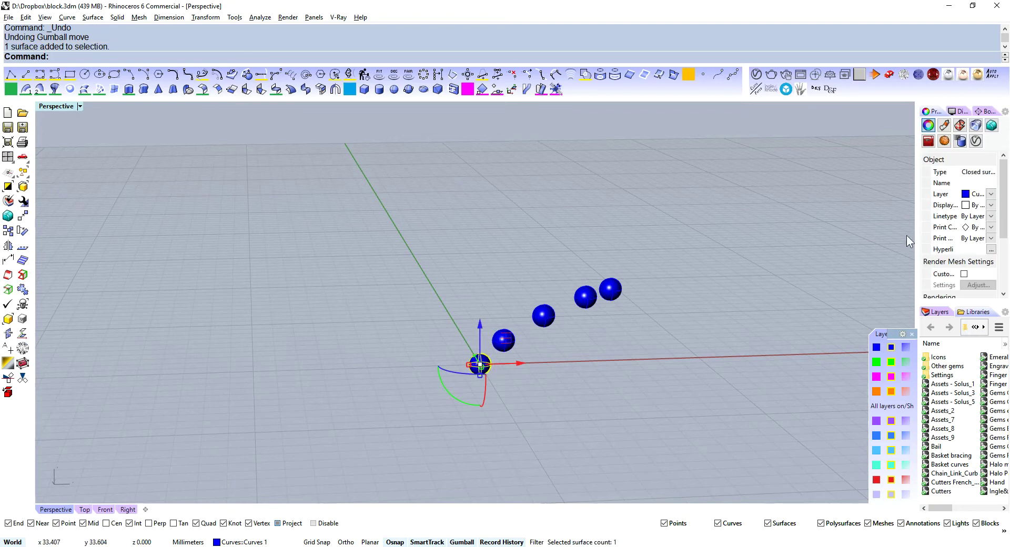
drag(917, 242, 840, 231)
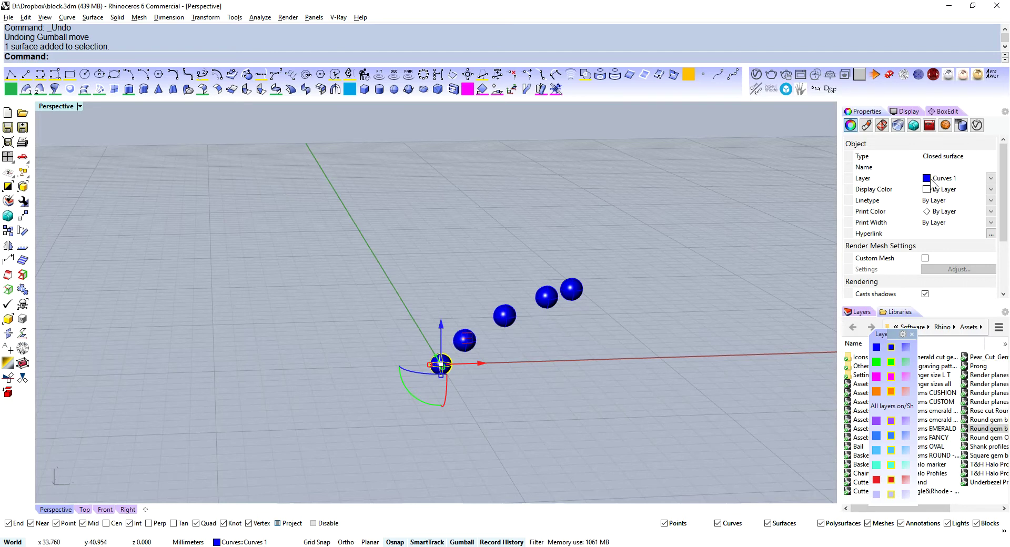
- Examine the object type of all five spheres together and of several copies individually
click(679, 327)
drag(634, 248, 413, 460)
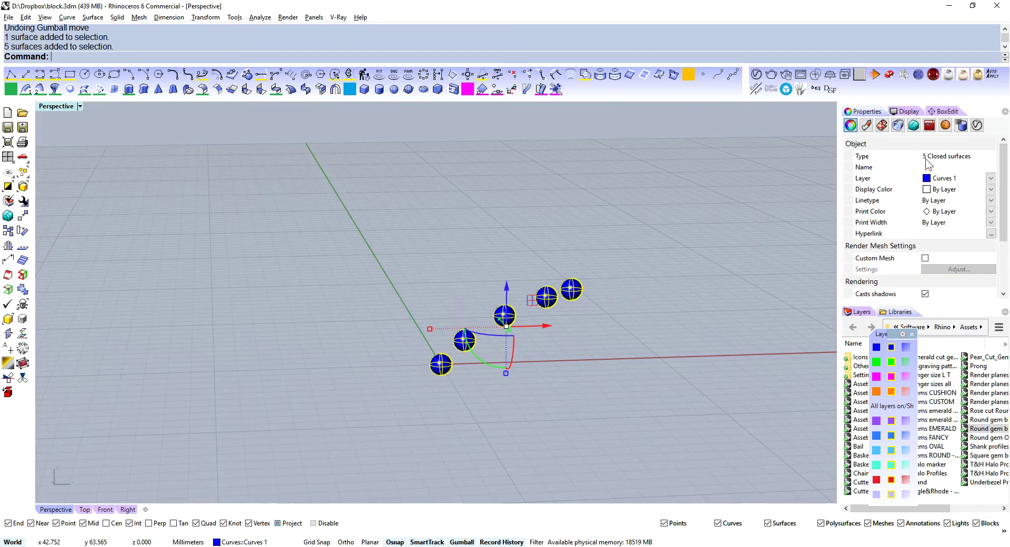
click(646, 289)
right_drag(618, 288, 519, 310)
click(518, 308)
click(464, 329)
click(413, 356)
click(595, 334)
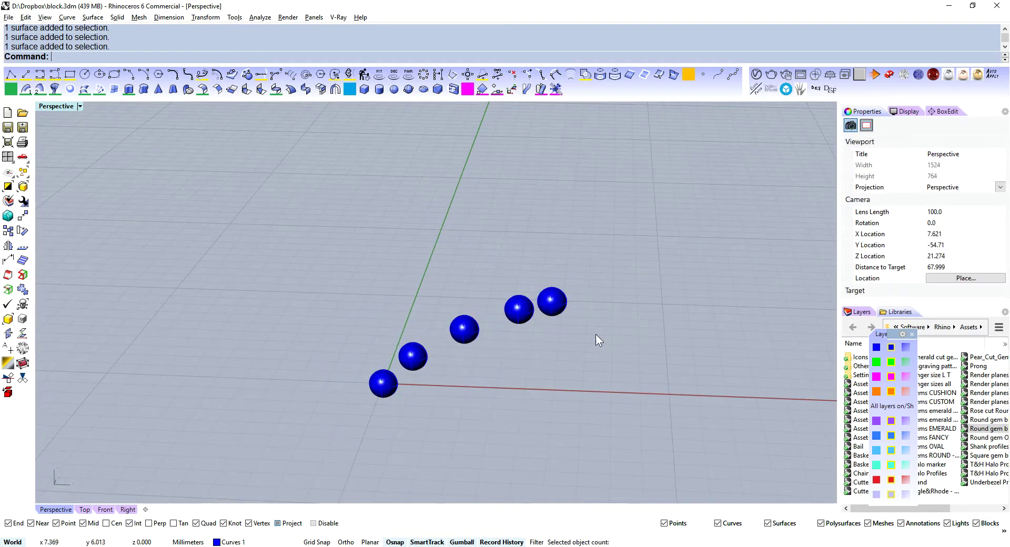
- Delete the four copied spheres, keeping only the original sphere at the origin
mouse_move(595, 334)
right_down()
mouse_move(600, 317)
mouse_move(609, 343)
right_up()
drag(649, 253, 434, 401)
key(Delete)
- Define a block from the remaining sphere with base point 0 and the name Sphere
right_drag(434, 401, 449, 387)
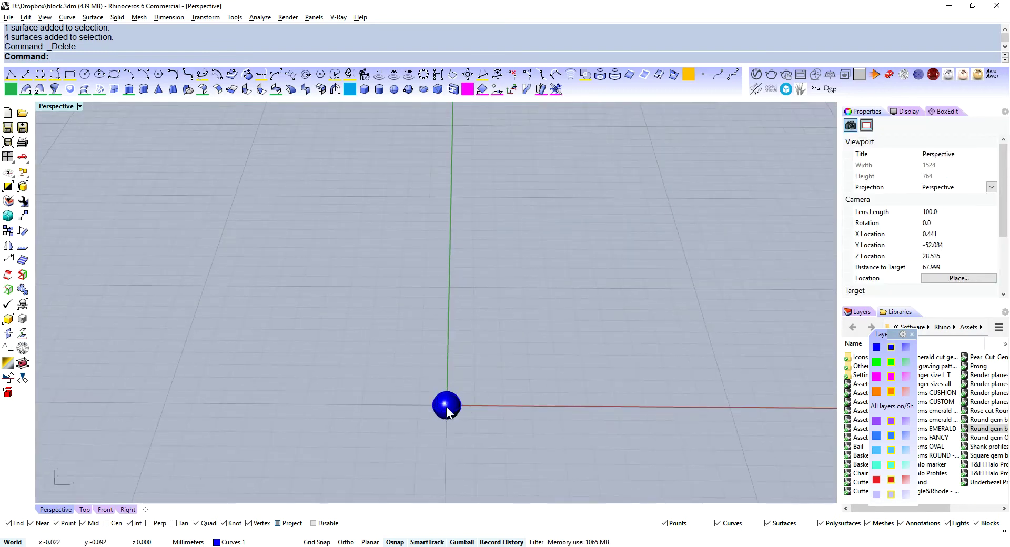
click(447, 406)
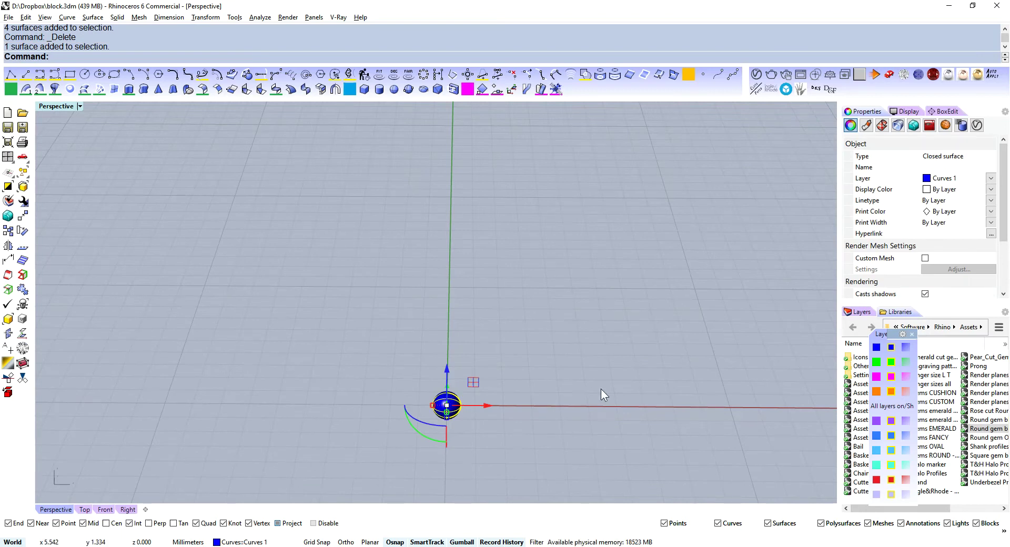
text(block)
key(Return)
right_drag(537, 325, 491, 327)
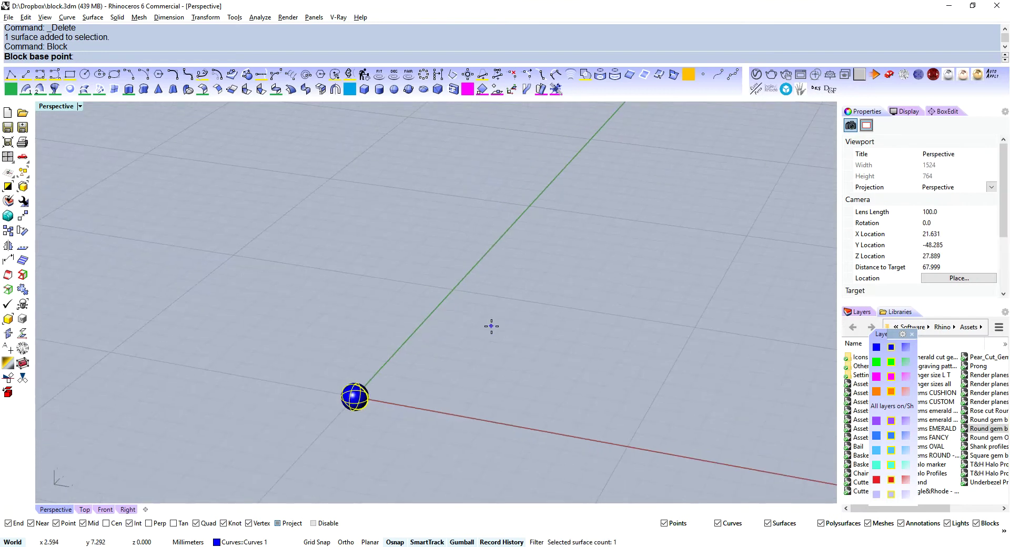
text(0)
key(Return)
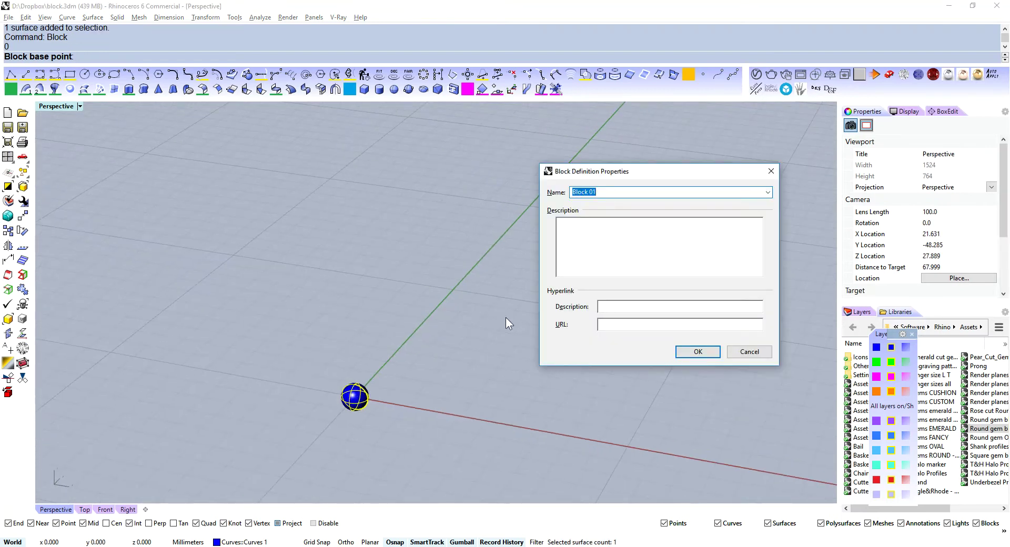
text(Sphere)
click(699, 351)
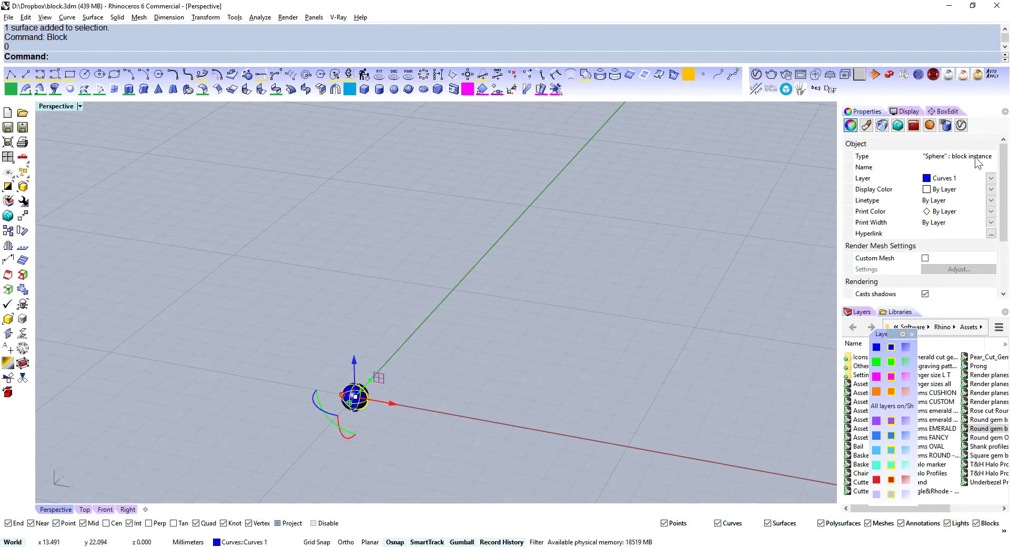
- Duplicate the Sphere block instance freehand into four copies, forming a rising diagonal row from the origin
click(479, 335)
right_drag(385, 429, 443, 376)
click(484, 322)
right_drag(532, 321, 494, 307)
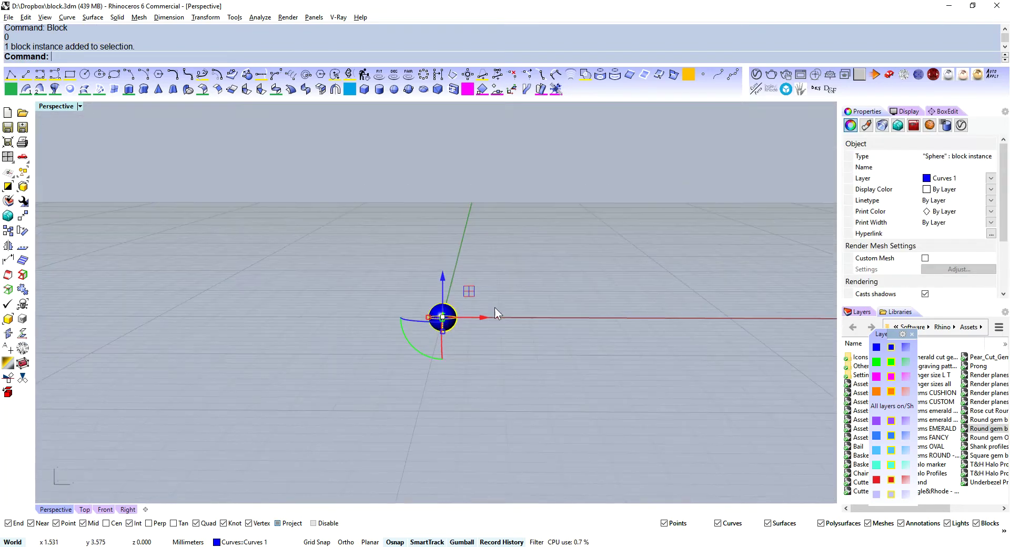
alt+drag(471, 293, 583, 227)
alt+drag(581, 226, 624, 216)
click(453, 370)
click(444, 319)
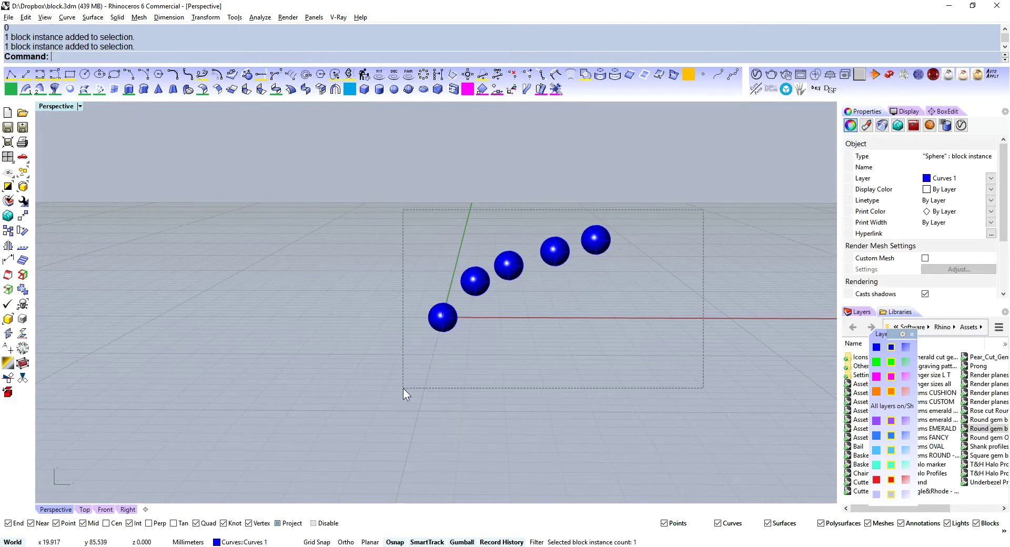
- Select all five Sphere block instances and clear their history with HistoryPurge
key(ctrl+a)
text(Hi)
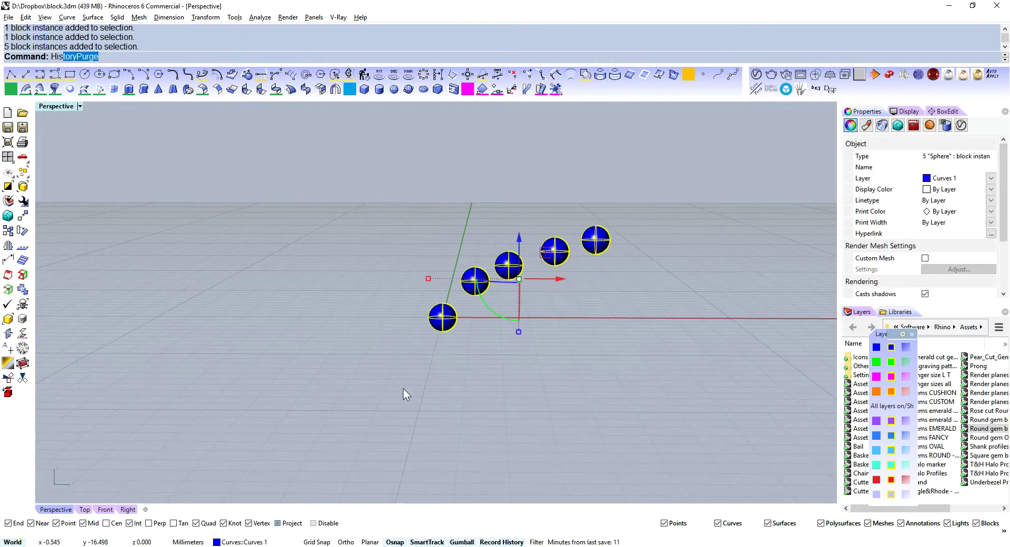
key(Return)
- Try moving the block instance at the origin along X and undo the move
click(414, 300)
click(452, 323)
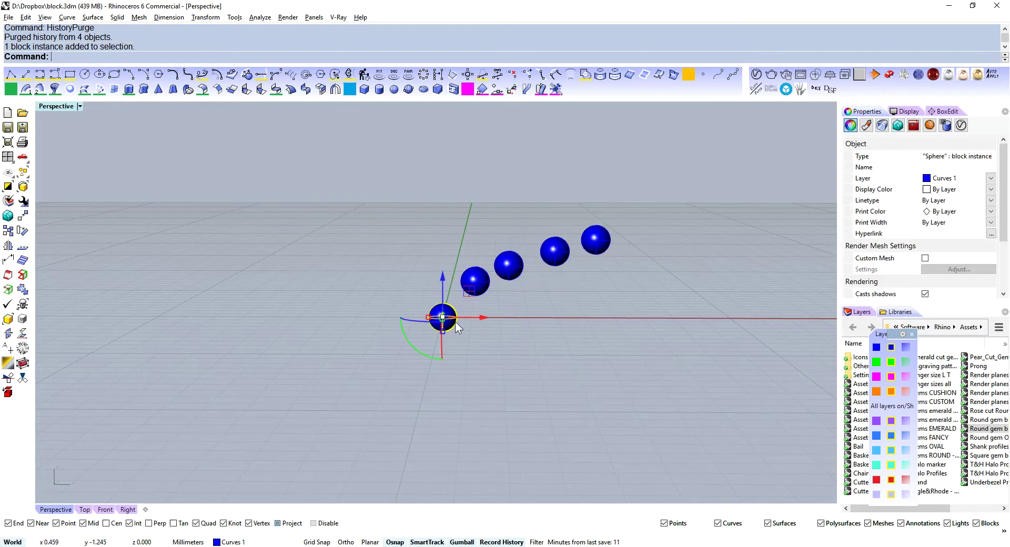
drag(486, 318, 470, 318)
key(ctrl+z)
- Examine the object type of all five block instances together and of a few instances individually
right_drag(607, 294, 656, 317)
click(567, 277)
drag(789, 237, 332, 419)
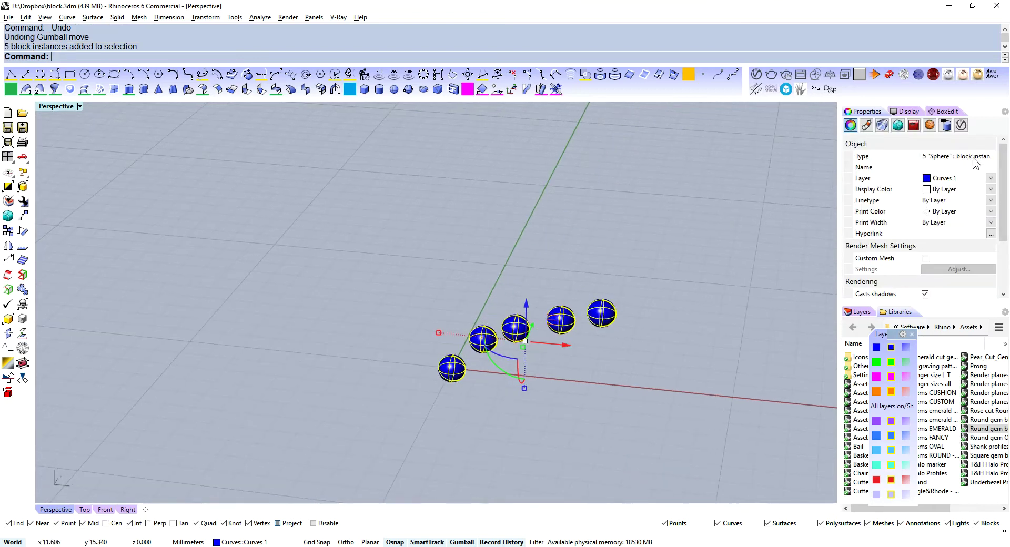
shift+right_drag(698, 359, 670, 359)
click(546, 388)
right_drag(544, 371, 517, 347)
right_drag(497, 316, 535, 318)
right_drag(595, 263, 557, 353)
click(452, 363)
click(483, 331)
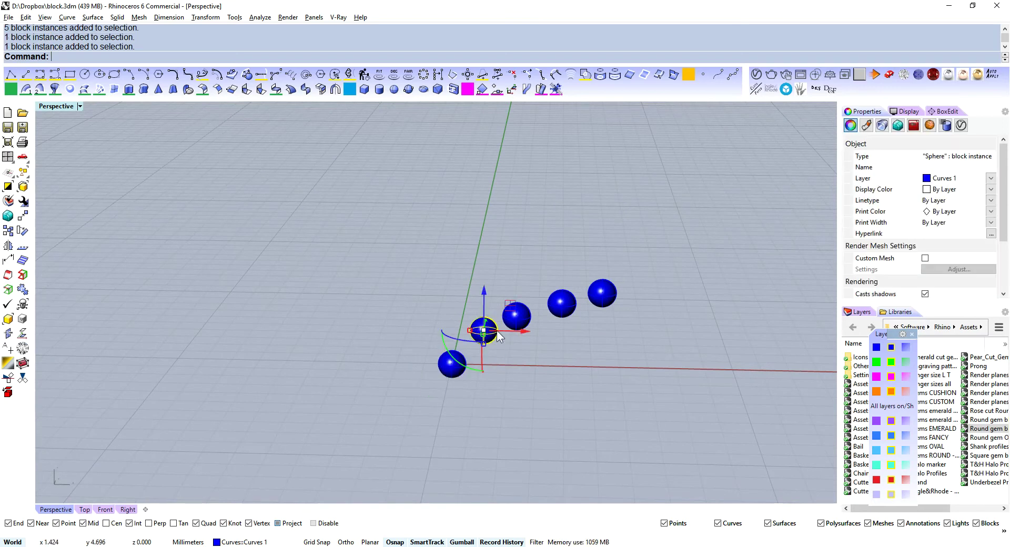
click(562, 303)
click(641, 354)
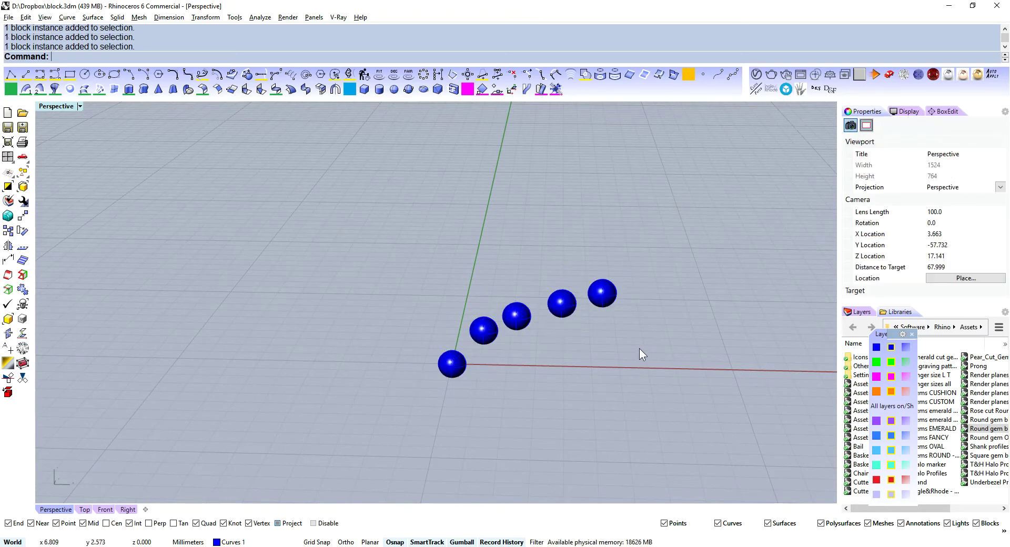
- Add the five Sphere block instances to the selection one by one and check their combined object type
scroll(640, 348, up, 5)
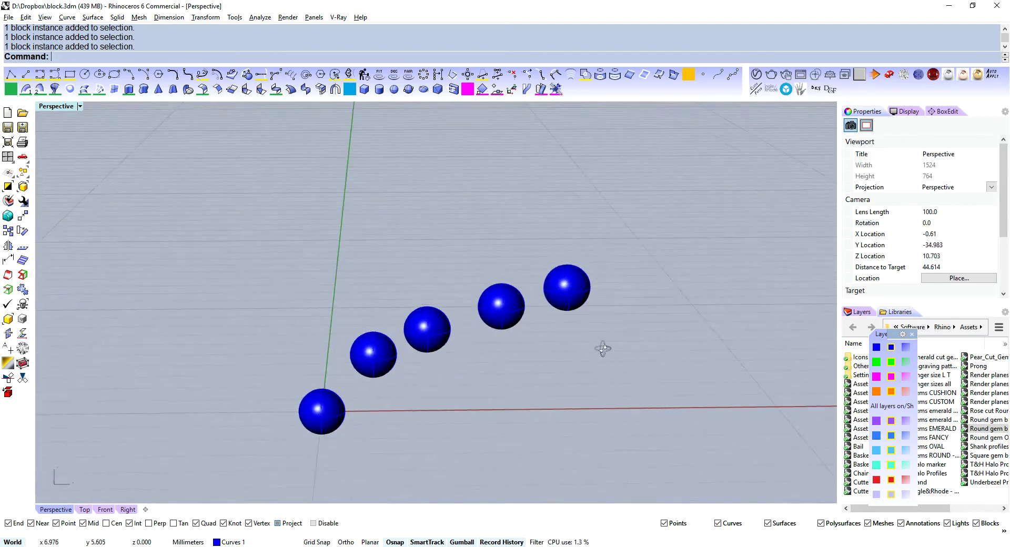
right_drag(599, 348, 639, 292)
click(629, 284)
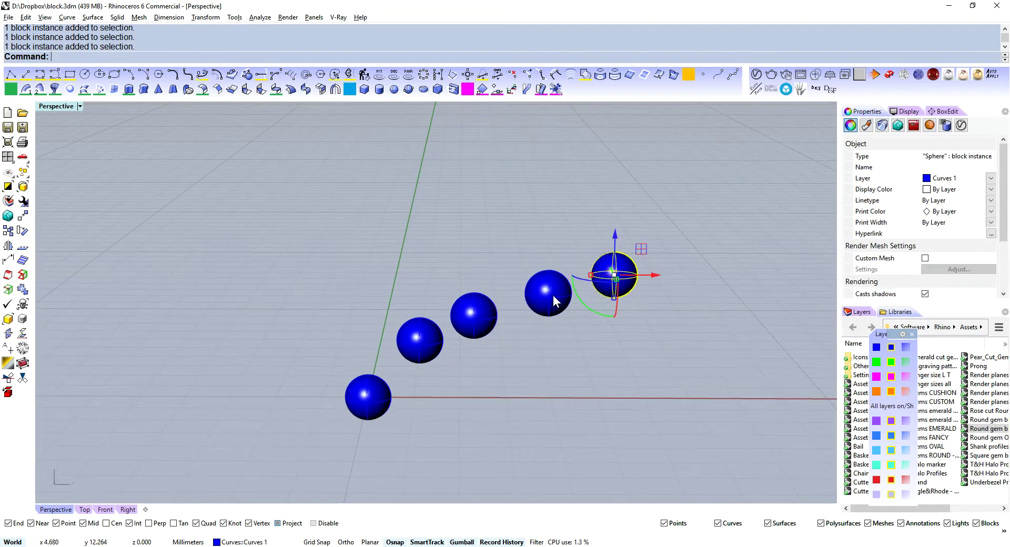
shift+click(554, 295)
shift+click(460, 327)
shift+click(420, 339)
shift+click(368, 397)
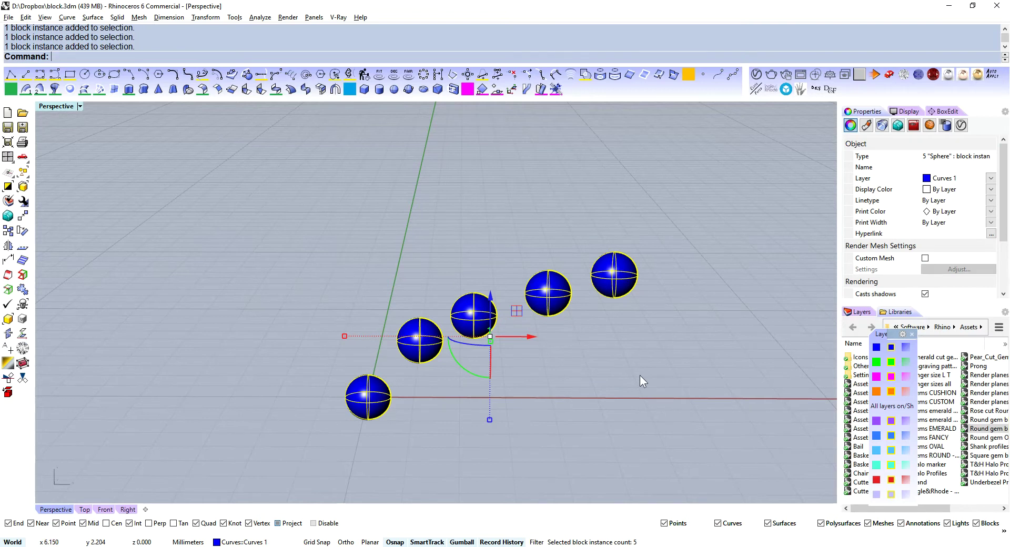
click(640, 374)
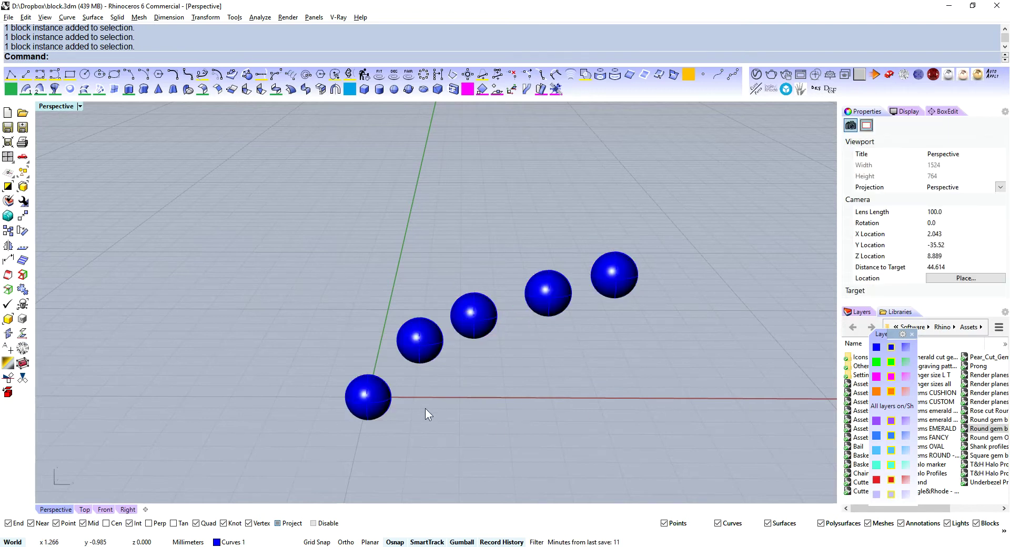
- Check each block instance in turn from the origin outward, followed by all five as one selection
click(383, 405)
click(416, 351)
click(489, 313)
click(545, 296)
click(605, 274)
click(612, 373)
scroll(632, 369, down, 4)
right_drag(631, 368, 615, 343)
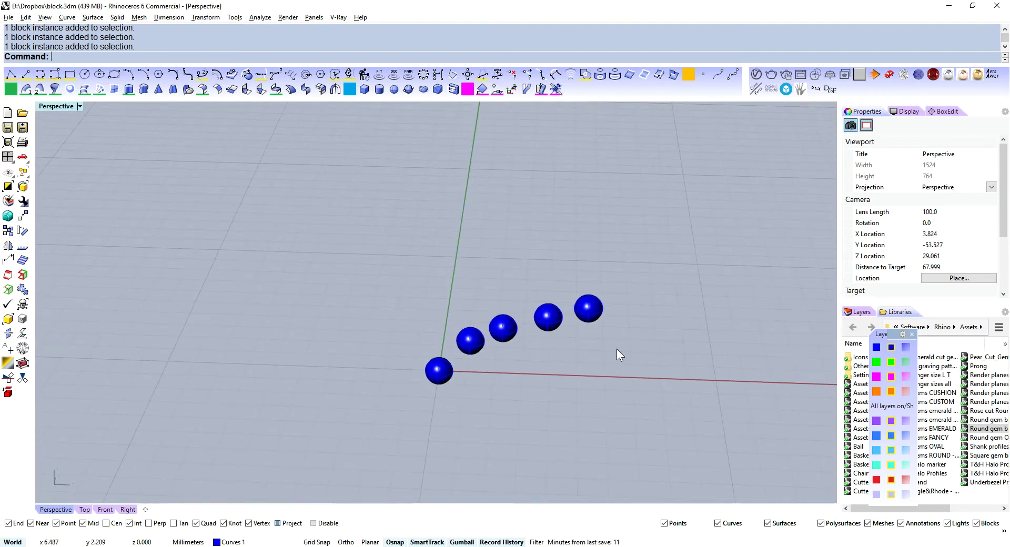
drag(695, 221, 418, 414)
shift+right_drag(632, 325, 593, 382)
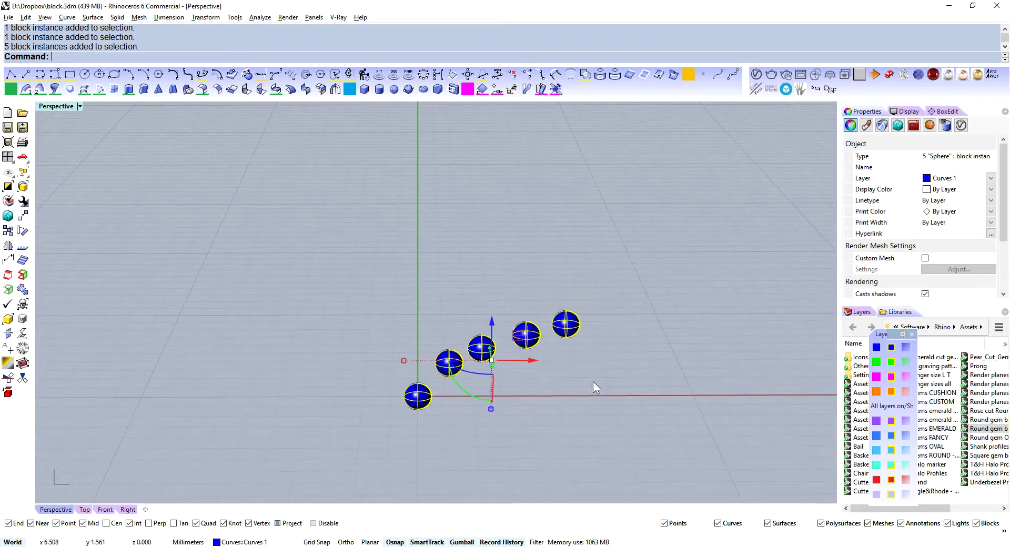
key(Escape)
- Open the Sphere block for editing through the instance at the origin and delete the sphere inside it
shift+right_drag(528, 381, 585, 337)
scroll(478, 362, up, 4)
right_drag(473, 356, 446, 392)
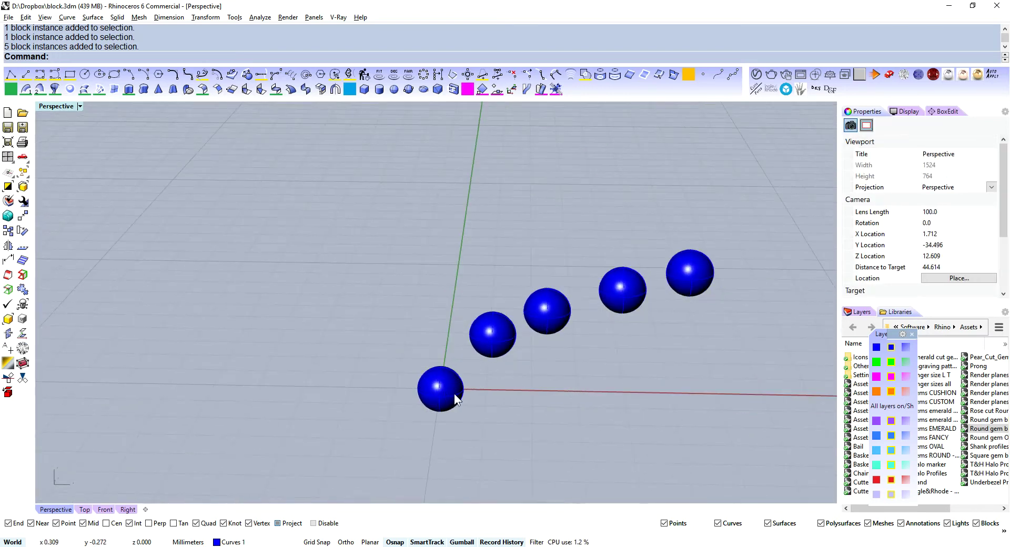
double_click(454, 394)
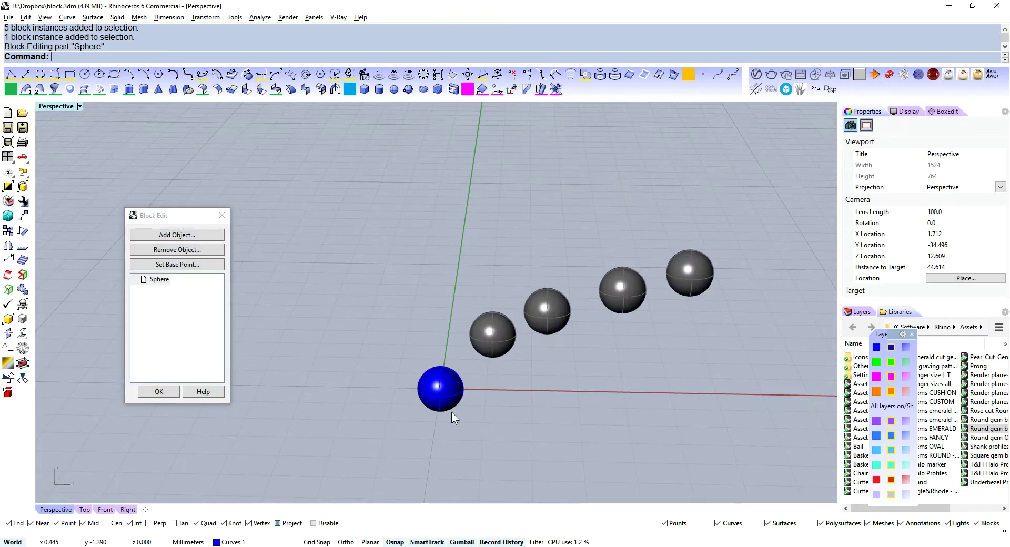
click(437, 395)
key(Delete)
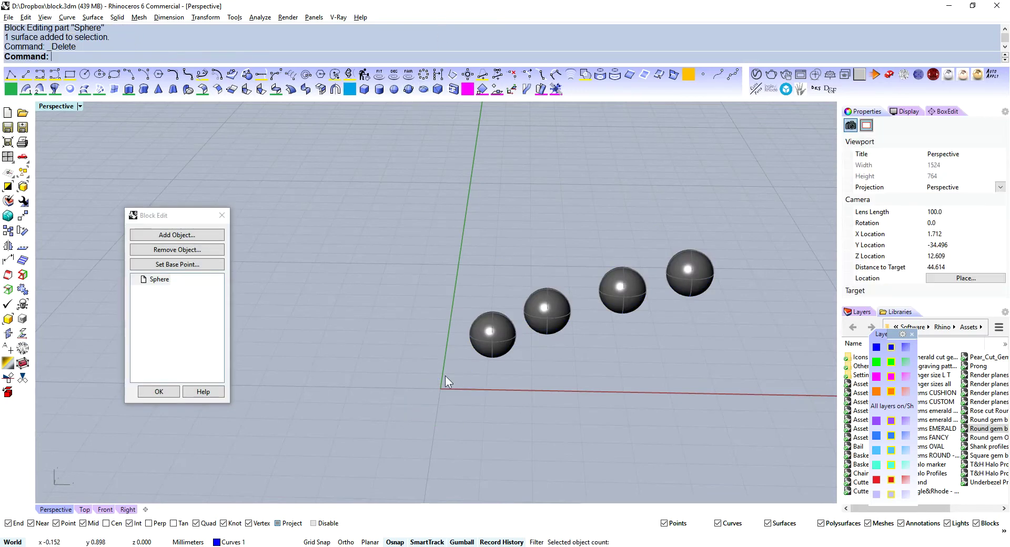
- Draw a box from corner 0,0,0 as the block's new geometry and accept the block edit
click(363, 91)
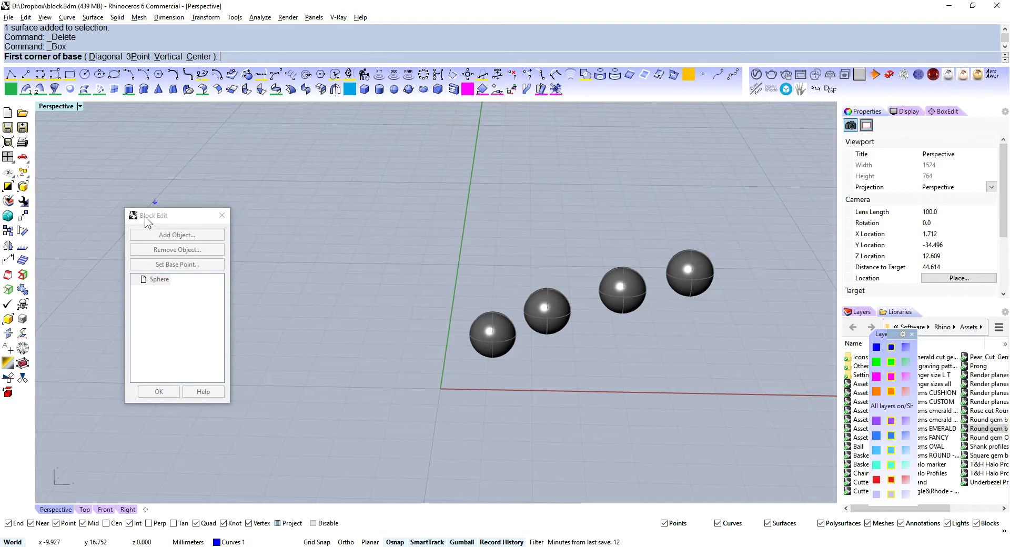
text(0,0,0)
key(Return)
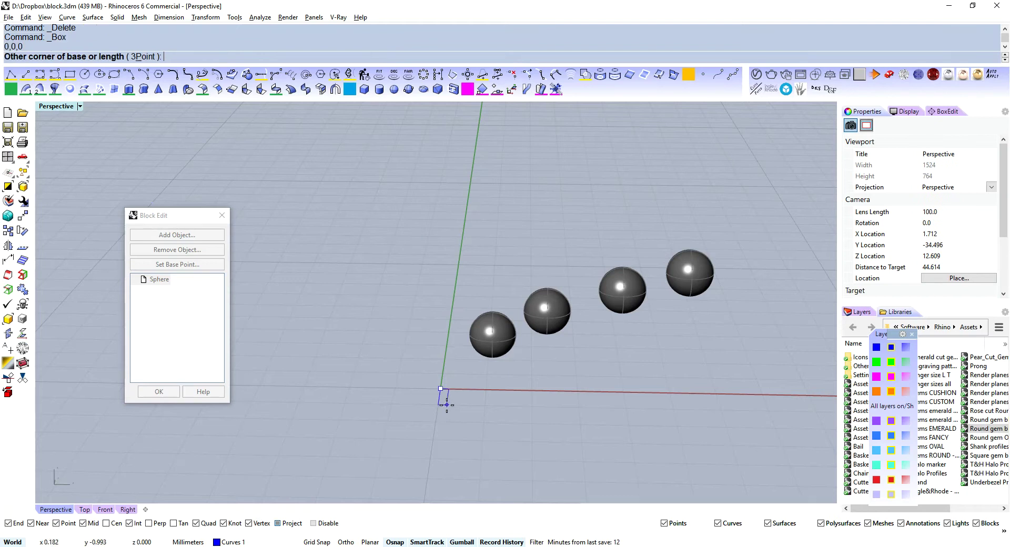
click(501, 358)
click(494, 326)
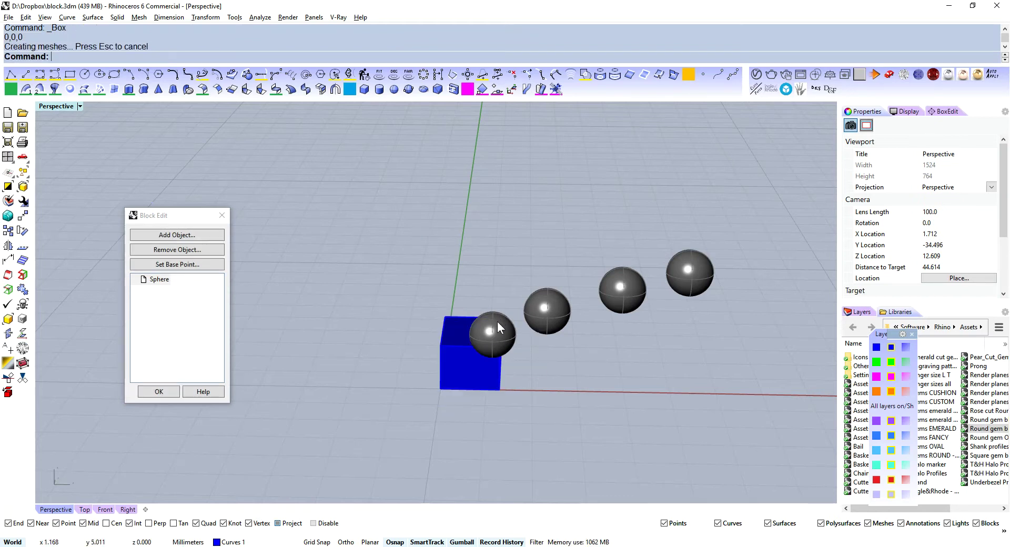
right_drag(484, 324, 475, 353)
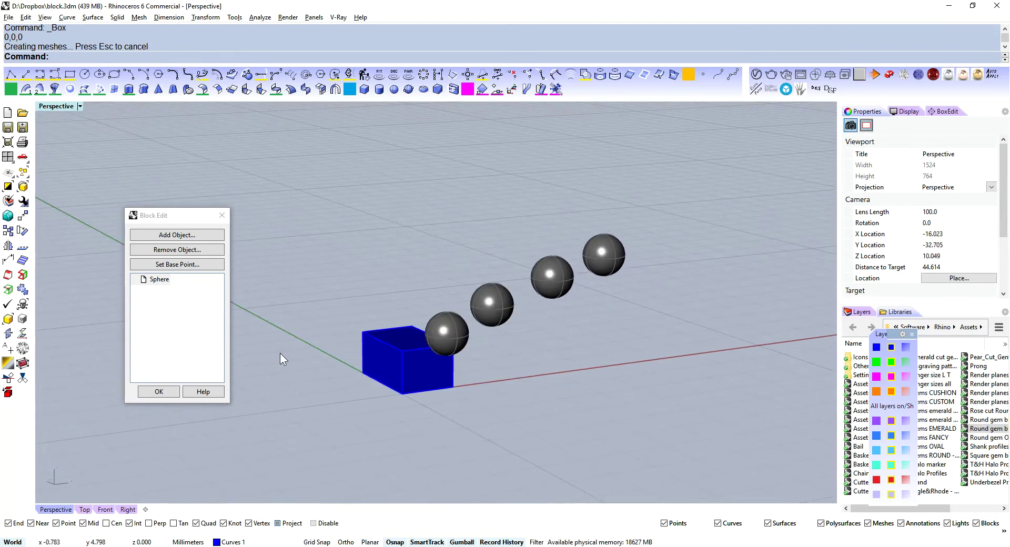
click(168, 391)
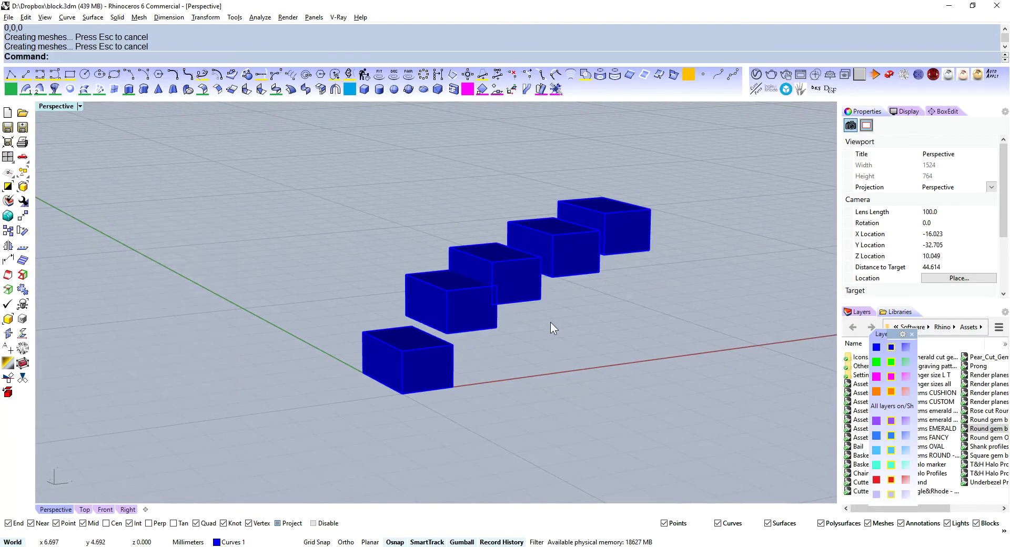
- Move the block instance farthest from the origin away from the row and stretch it along Y into a long bar
right_drag(555, 325, 510, 337)
click(518, 270)
scroll(518, 270, down, 4)
shift+right_drag(545, 263, 645, 368)
drag(598, 270, 696, 294)
drag(572, 282, 575, 273)
- Move the next block instance out of the row to beyond the long bar and reshape it into a tall block
right_drag(626, 331, 579, 279)
click(510, 315)
right_drag(522, 349, 530, 412)
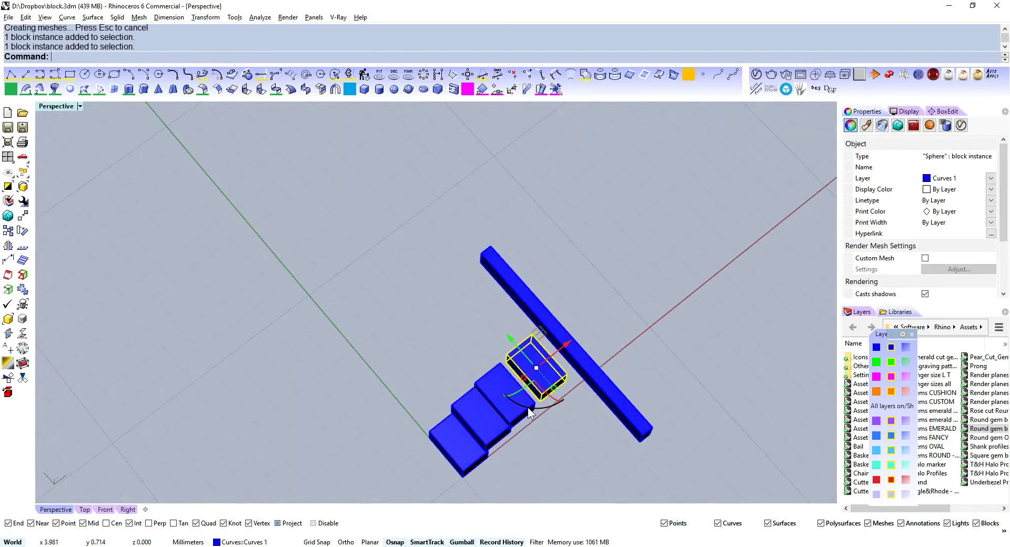
drag(537, 384, 640, 296)
right_drag(639, 327, 619, 279)
drag(617, 286, 622, 316)
- Move the two row instances nearest the origin instance away from it and rotate one of them to a tilt
click(468, 318)
right_drag(468, 318, 589, 340)
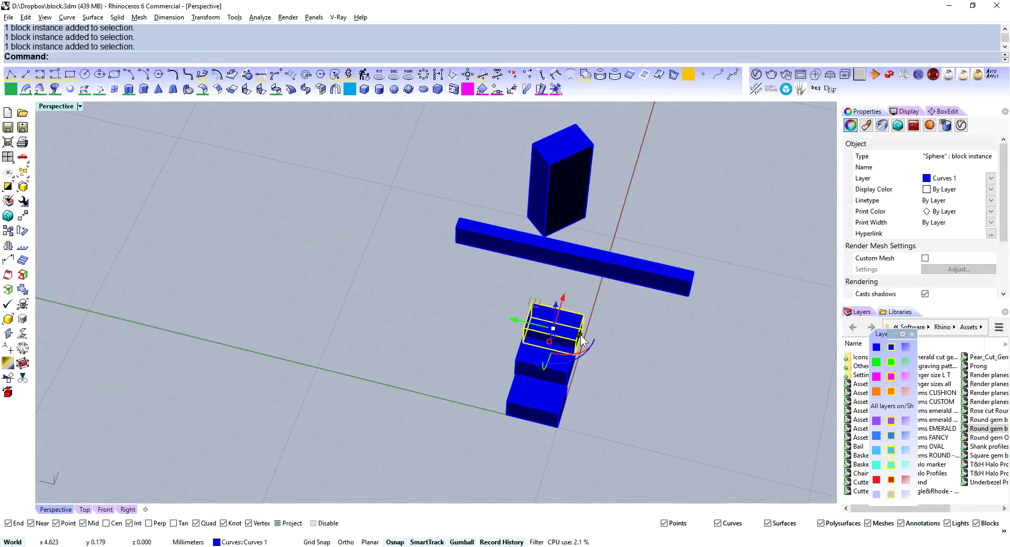
right_drag(519, 321, 460, 332)
drag(443, 363, 421, 353)
drag(471, 290, 491, 262)
click(520, 392)
mouse_move(456, 354)
right_down()
mouse_move(448, 395)
mouse_move(528, 333)
mouse_move(442, 345)
right_up()
- Try to enlarge the box uniformly inside the Sphere block through the origin instance, and undo the accepted edit
double_click(422, 398)
click(421, 351)
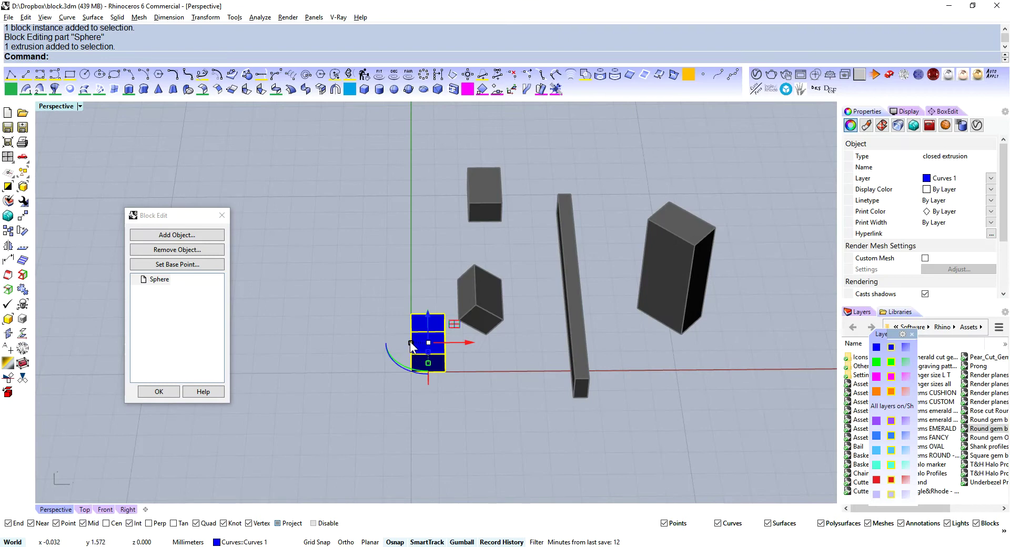
mouse_move(411, 348)
shift+mouse_down()
mouse_move(384, 349)
mouse_move(392, 353)
shift+mouse_up()
click(159, 392)
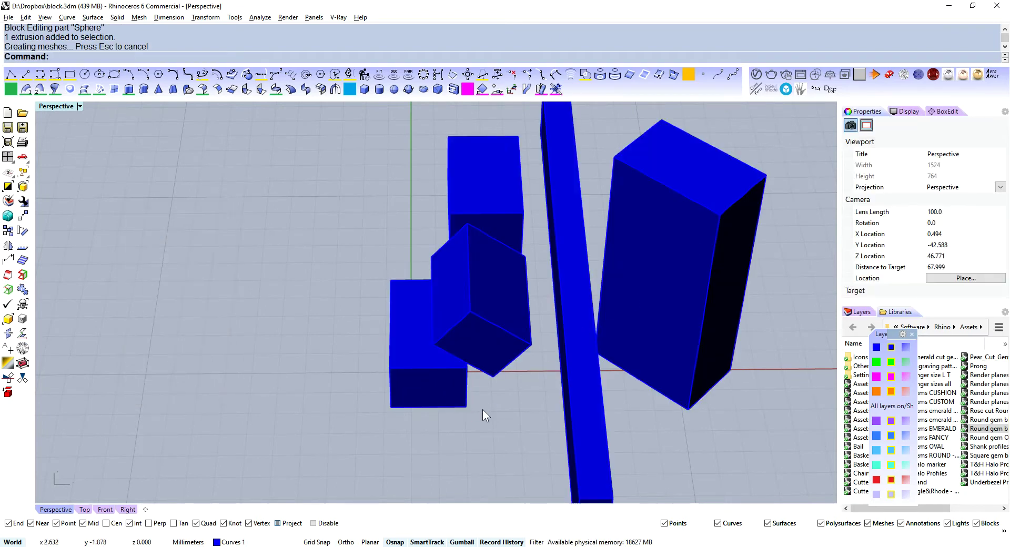
right_drag(442, 364, 500, 333)
key(ctrl+z)
- Reopen the Sphere block for editing through the origin instance and delete the box inside it
shift+right_drag(542, 282, 484, 405)
click(384, 425)
right_drag(384, 426, 465, 388)
scroll(413, 354, up, 4)
click(482, 392)
double_click(390, 397)
click(398, 396)
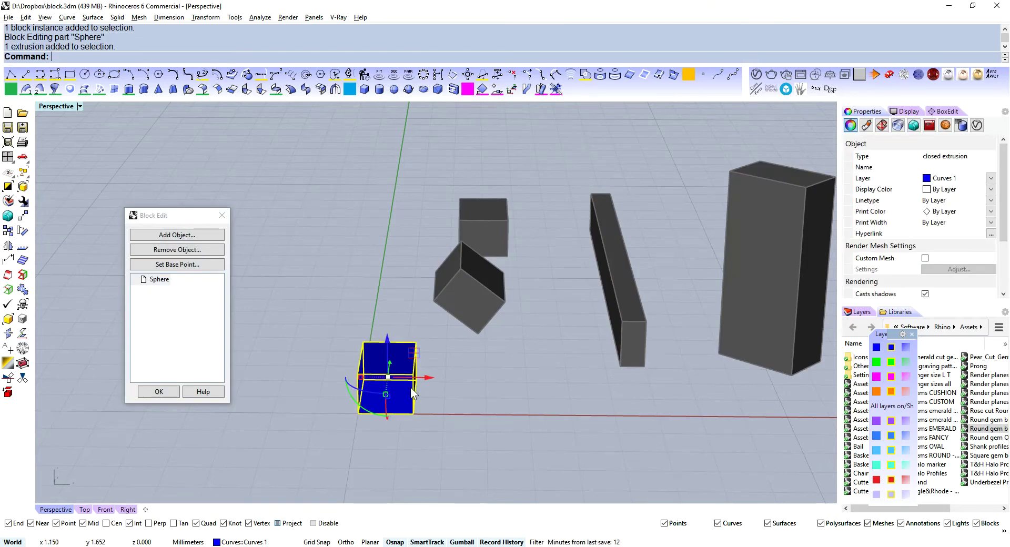
key(Delete)
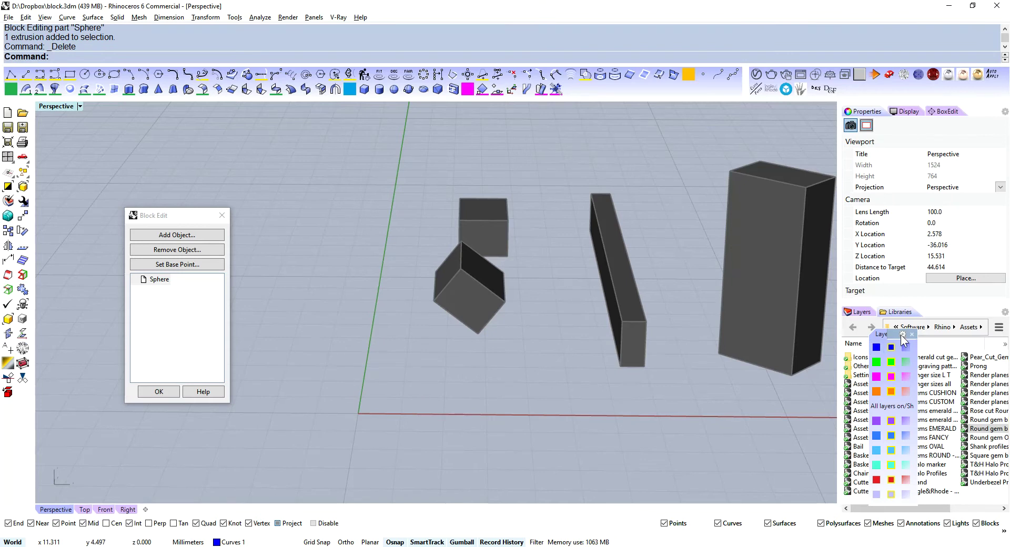
- Import the Round gem block instance file into the Sphere block, keeping the model block for the name conflict, and undo the accepted edit
drag(900, 335, 793, 379)
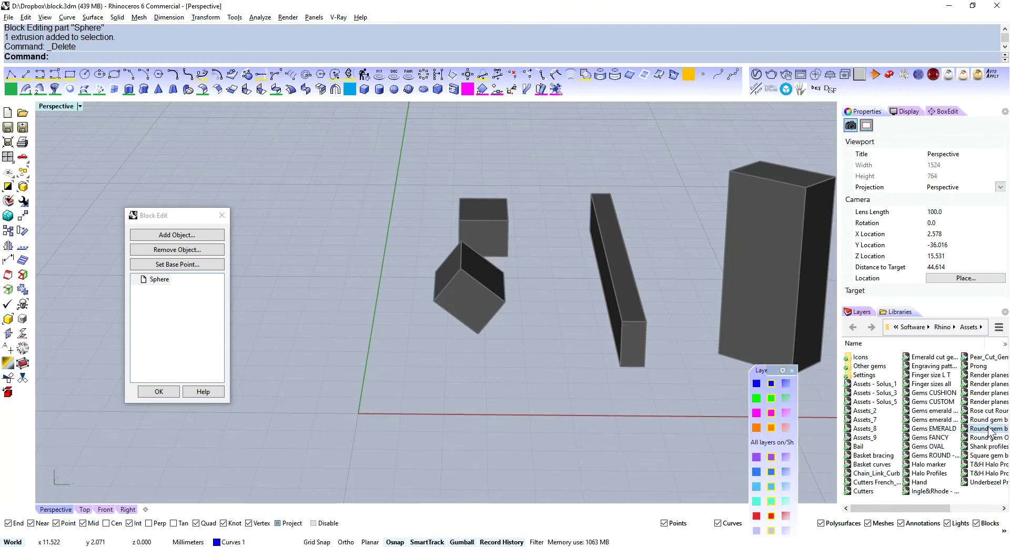
drag(991, 433, 499, 408)
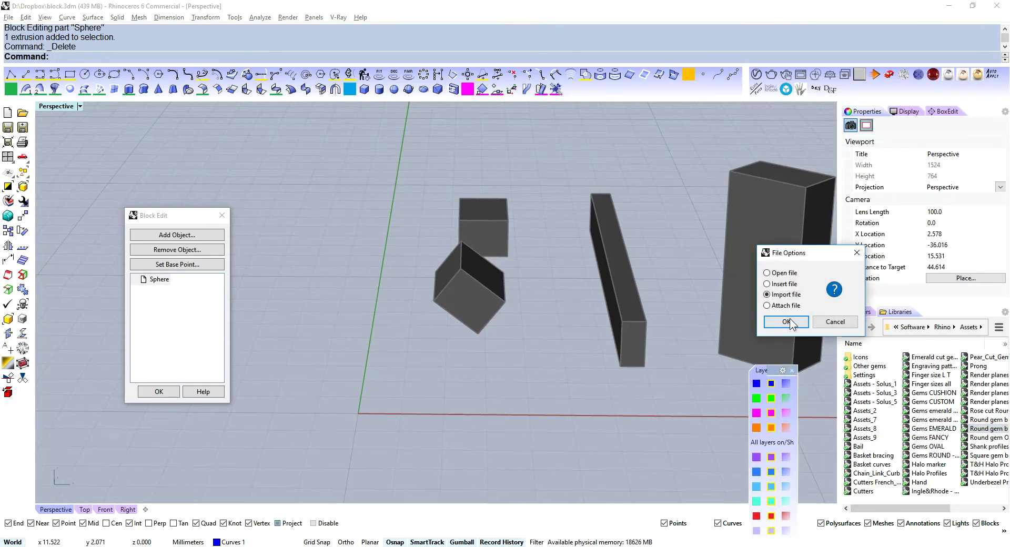
click(787, 322)
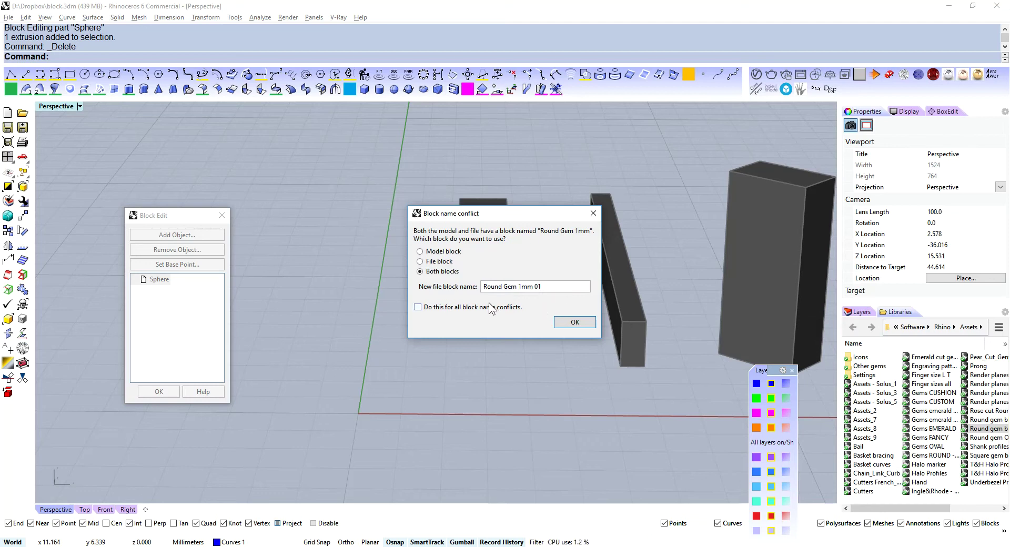
click(444, 253)
click(576, 322)
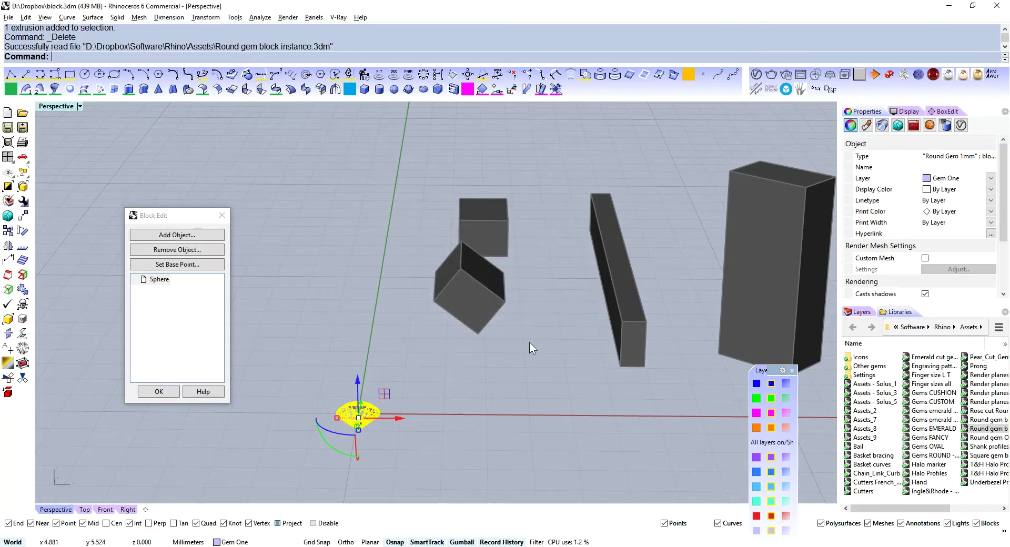
click(161, 393)
right_drag(539, 325, 529, 355)
key(ctrl+z)
- Delete all block instances from the model
right_drag(611, 353, 624, 329)
key(ctrl+a)
key(Delete)
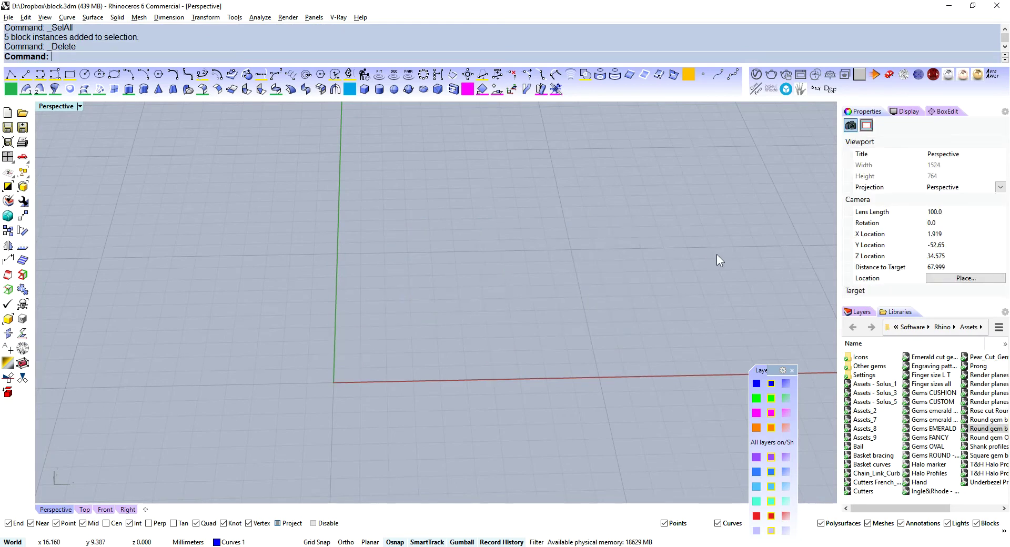
- Delete the Sphere definition in the Block Manager
text(BlockM)
key(Return)
drag(700, 133, 419, 140)
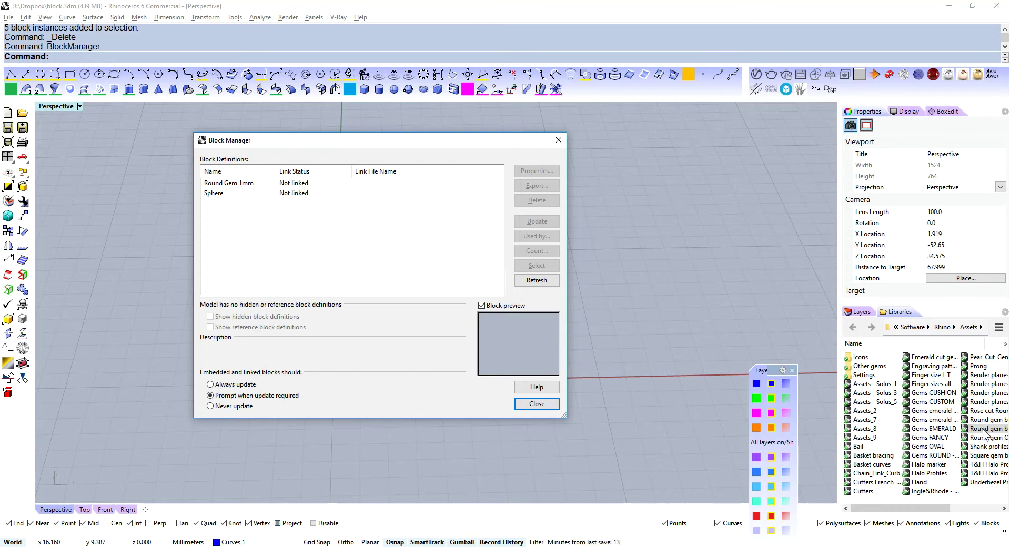
click(224, 194)
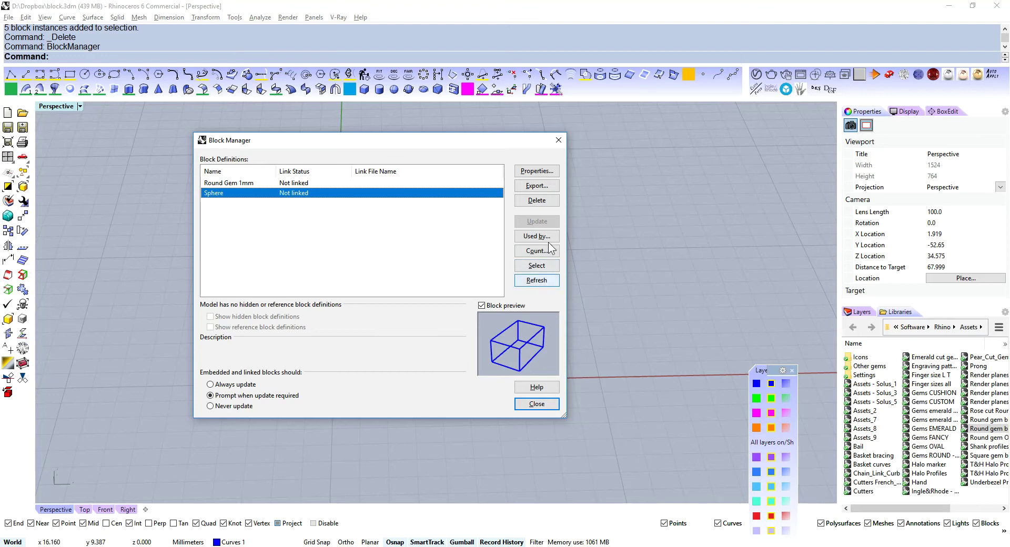
click(546, 202)
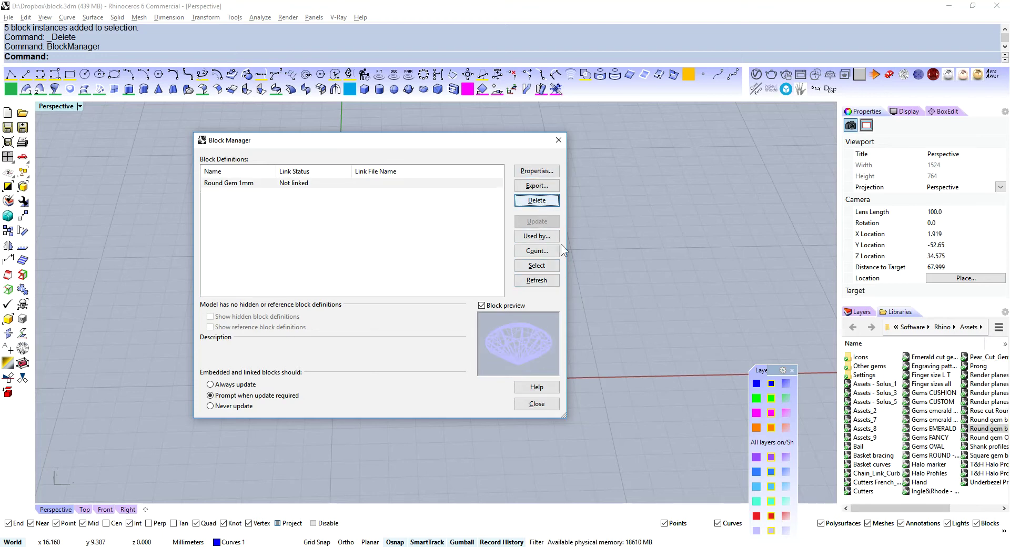
click(543, 406)
- Insert the Round Gem 1mm block as a block instance at the origin with uniform scale 1
right_drag(421, 252, 410, 283)
text(Insert)
key(Return)
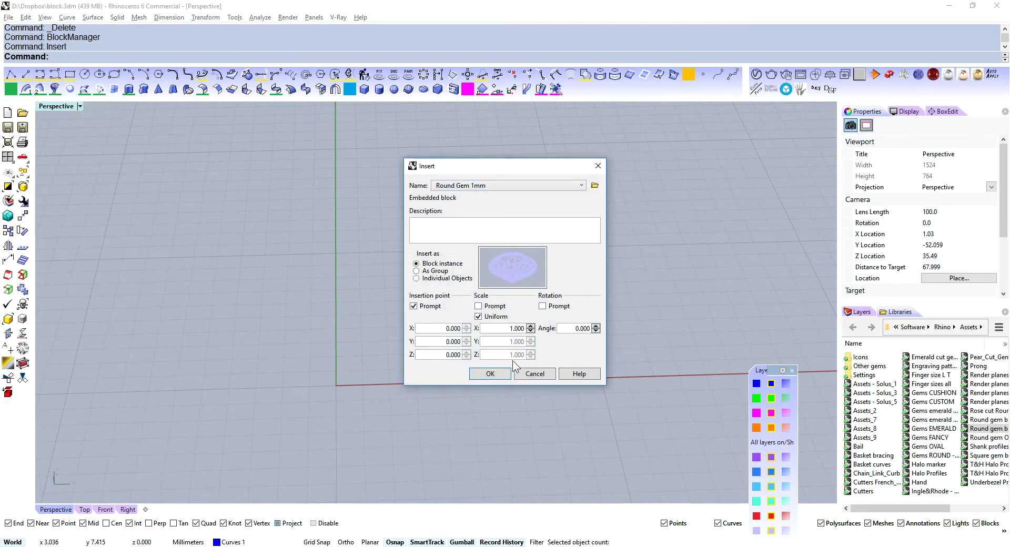
click(490, 374)
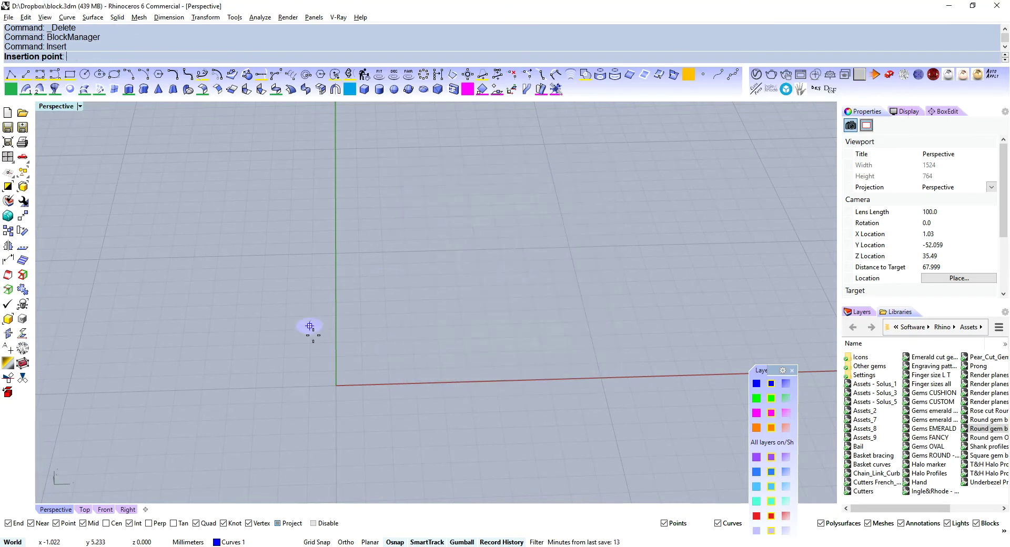
text(0)
key(Return)
- Assign the inserted gem instance to the Gem One layer
shift+right_drag(353, 379, 561, 300)
drag(561, 300, 437, 418)
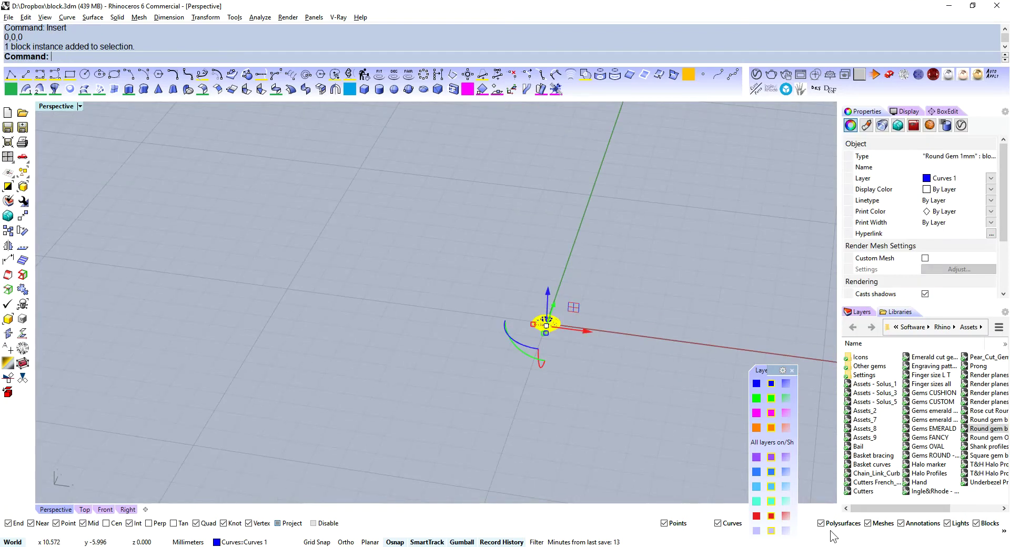
click(756, 531)
scroll(573, 311, up, 6)
shift+right_drag(584, 313, 525, 318)
- Explode the gem block instance into its plain geometry
click(432, 359)
scroll(428, 280, up, 6)
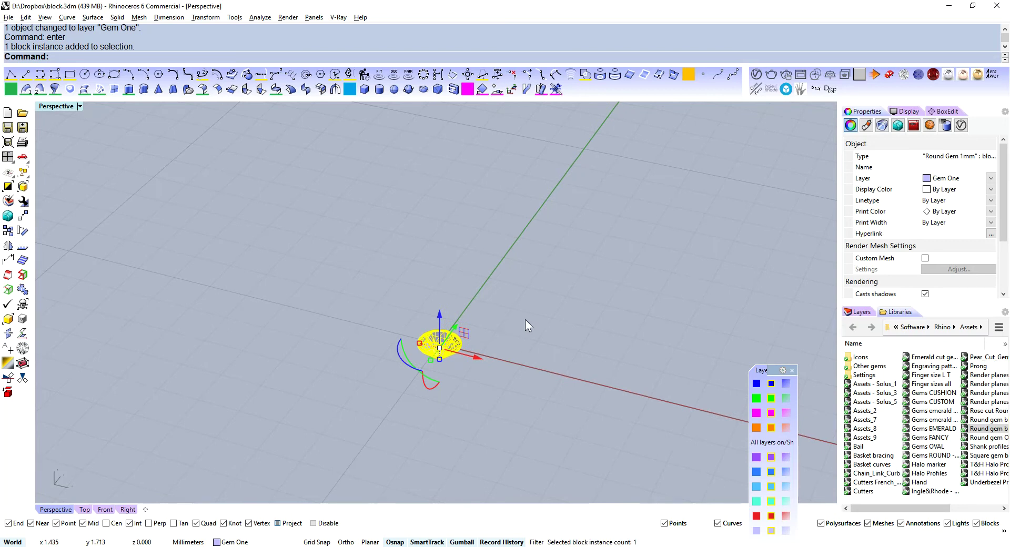
text(Explode)
key(Return)
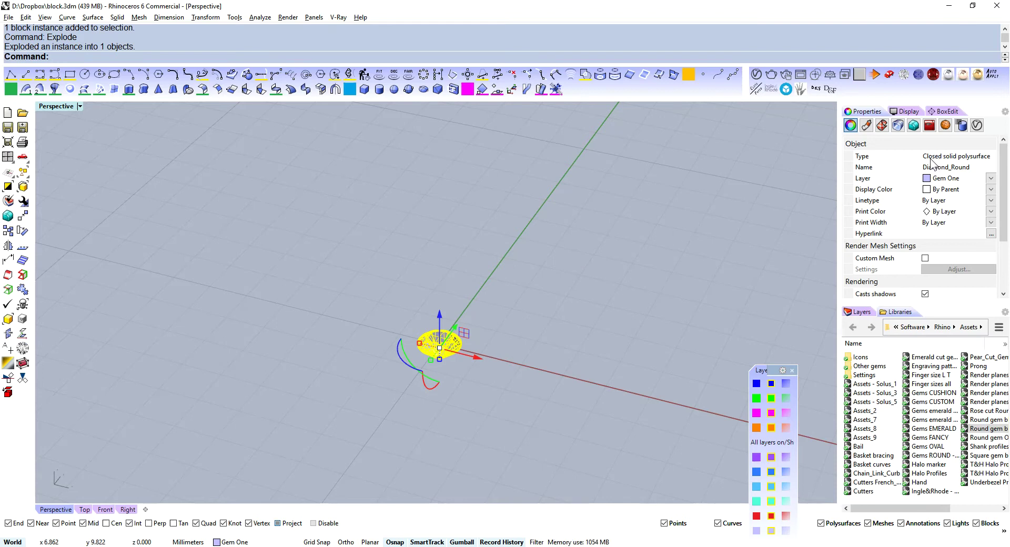
- Make two copies of the exploded gem spaced away from the original
click(620, 311)
right_drag(442, 355, 481, 342)
click(481, 319)
alt+drag(501, 305, 663, 225)
click(691, 239)
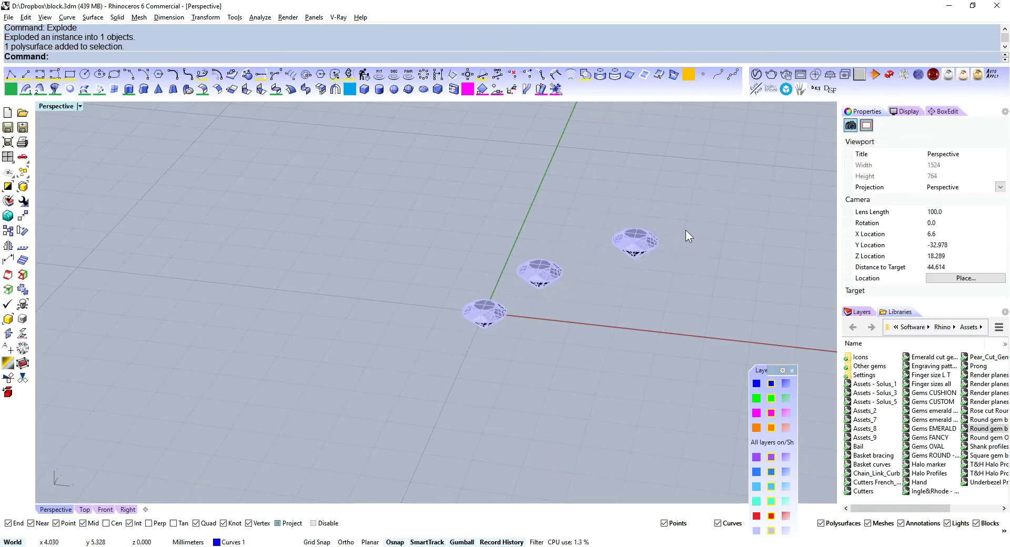
- Undo the two gem copies and the explode
key(ctrl+z)
key(ctrl+z)
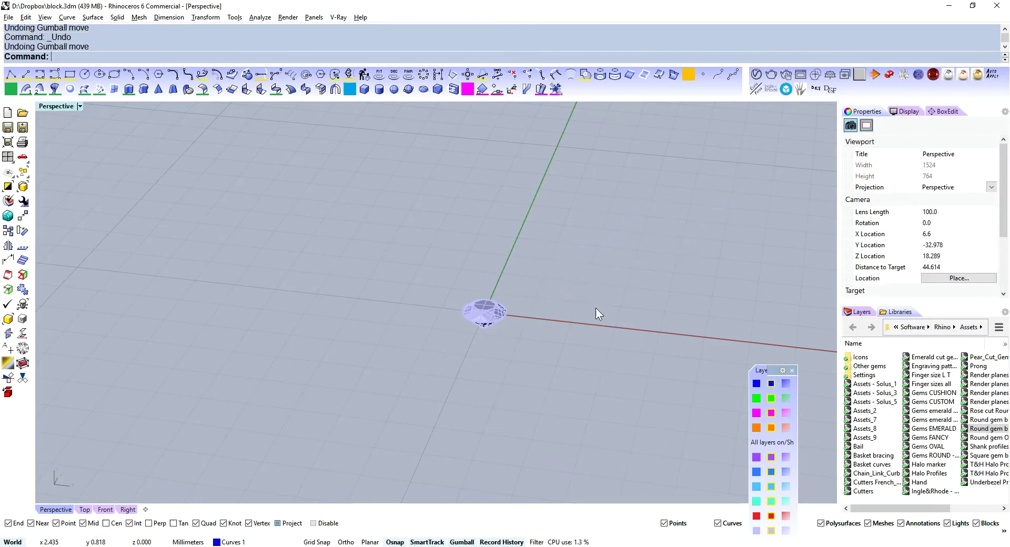
scroll(547, 338, down, 4)
key(ctrl+z)
- Start a rectangular Array of the gem block instance with 10 items in each of the X, Y and Z directions
drag(562, 298, 452, 357)
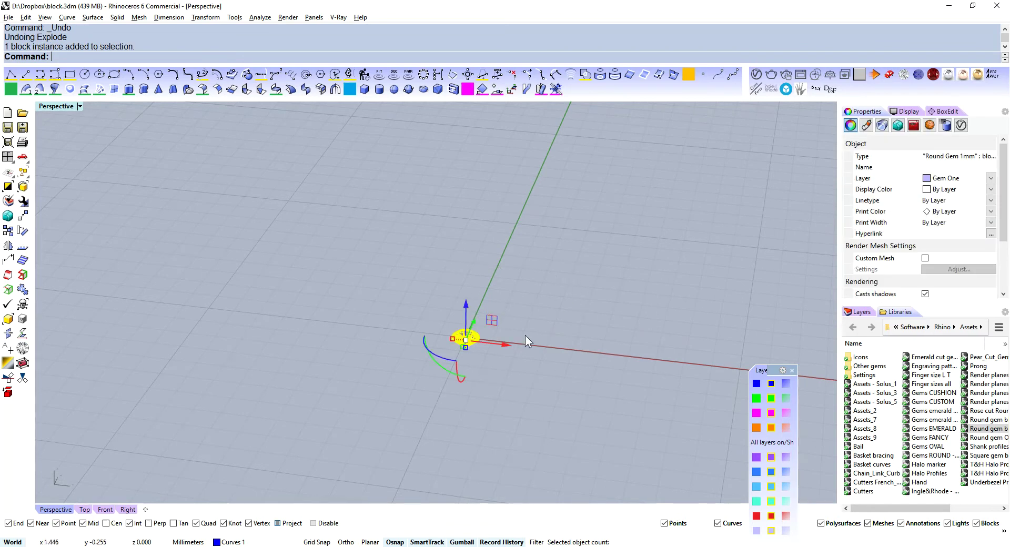
right_drag(543, 330, 584, 285)
click(584, 286)
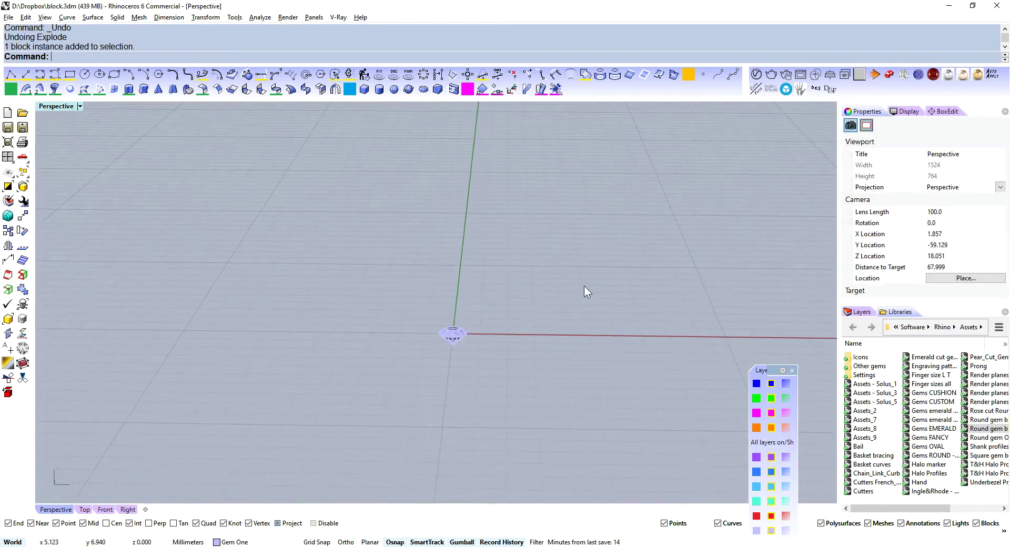
click(455, 334)
right_drag(573, 345, 543, 297)
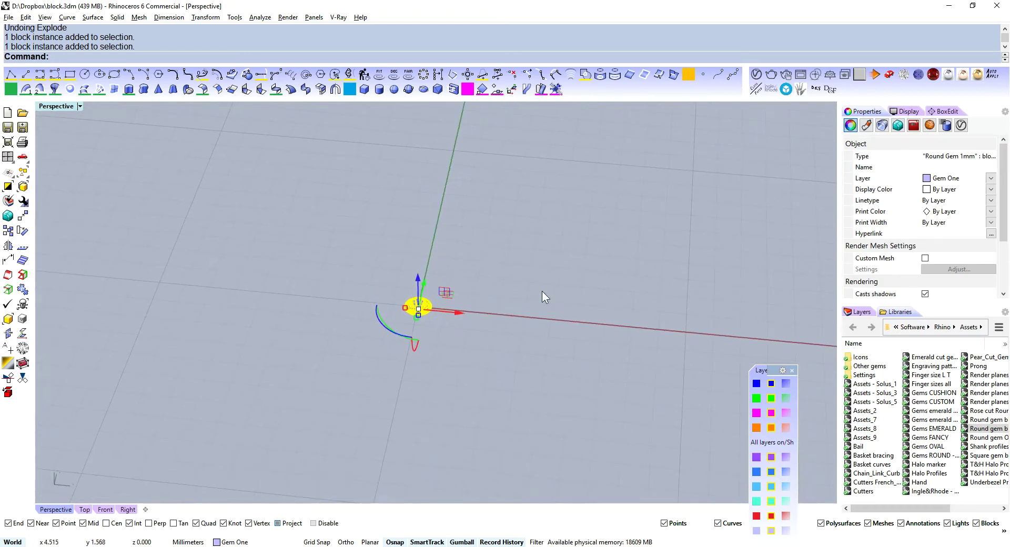
text(array)
key(Return)
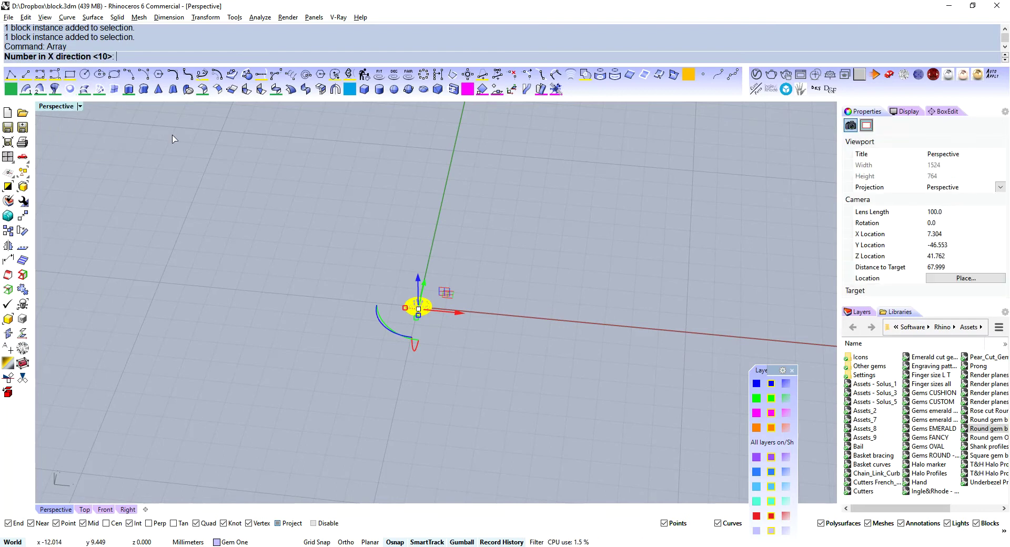
key(Return)
key(Return)
key(Return)
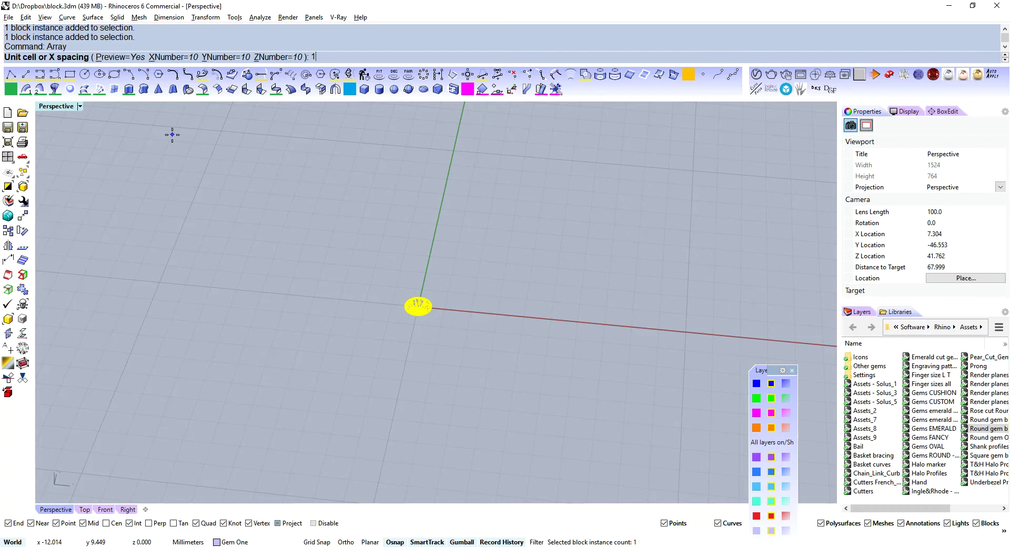
- Set the array spacing to 1 in X, Y and Z and accept the array
text(1)
key(Return)
text(1)
key(Return)
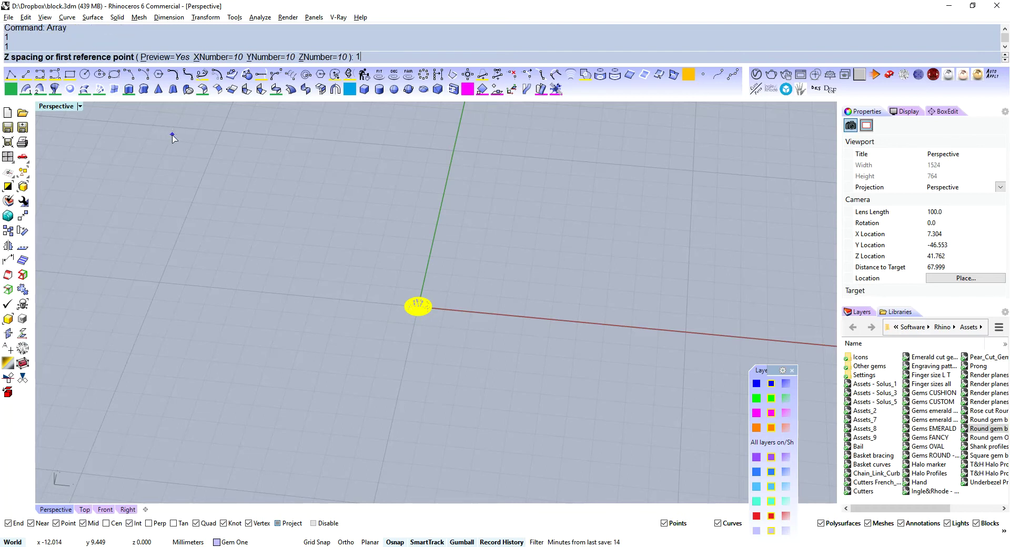
text(1)
key(Return)
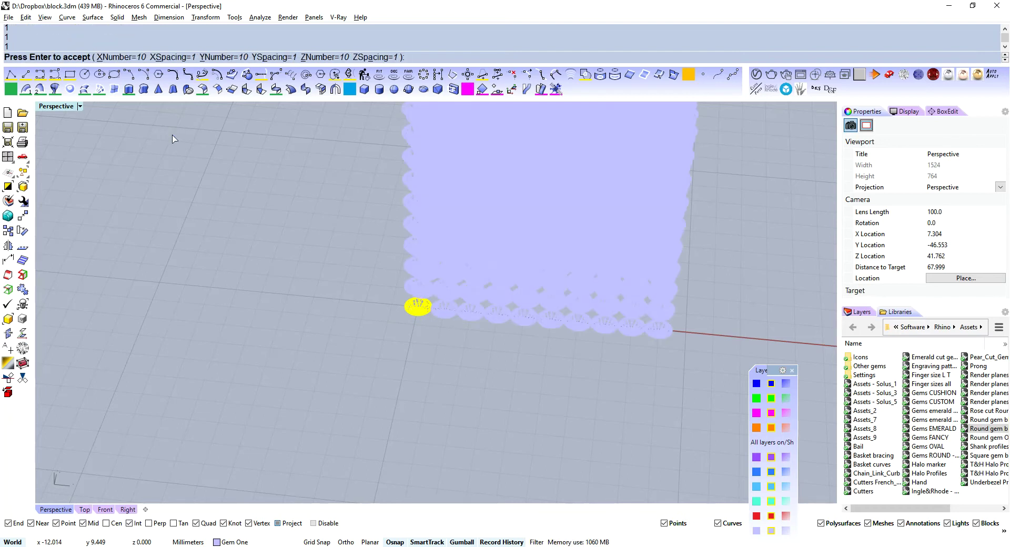
key(Return)
scroll(242, 239, down, 5)
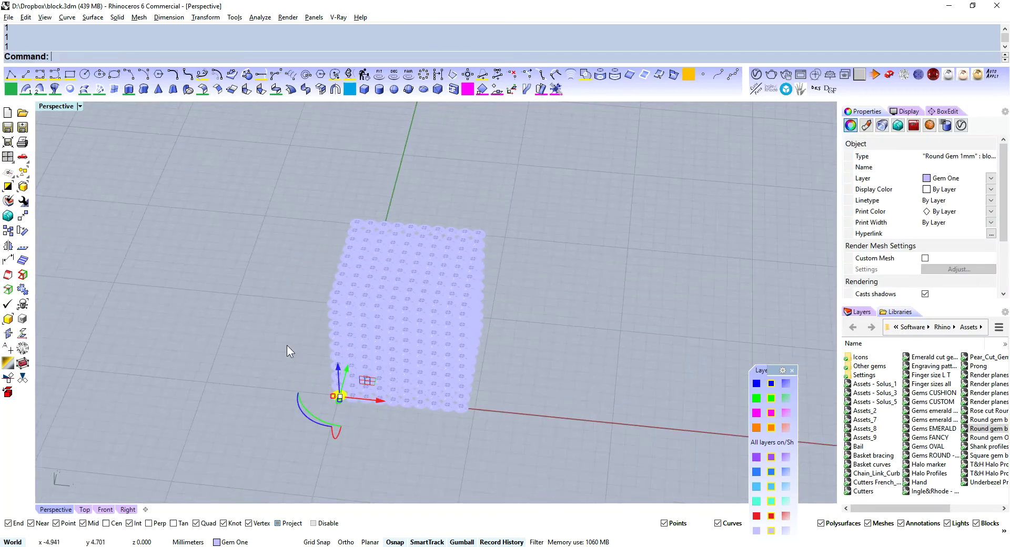
- Select all the arrayed gem instances and save the model as a new file named block gem in the Dropbox folder
drag(275, 169, 595, 431)
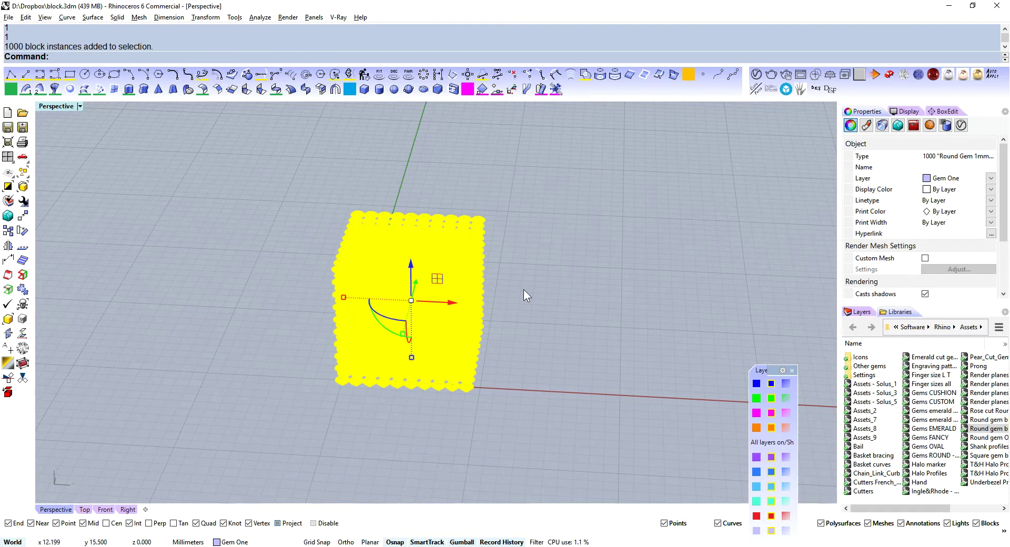
key(ctrl+a)
key(ctrl+shift+s)
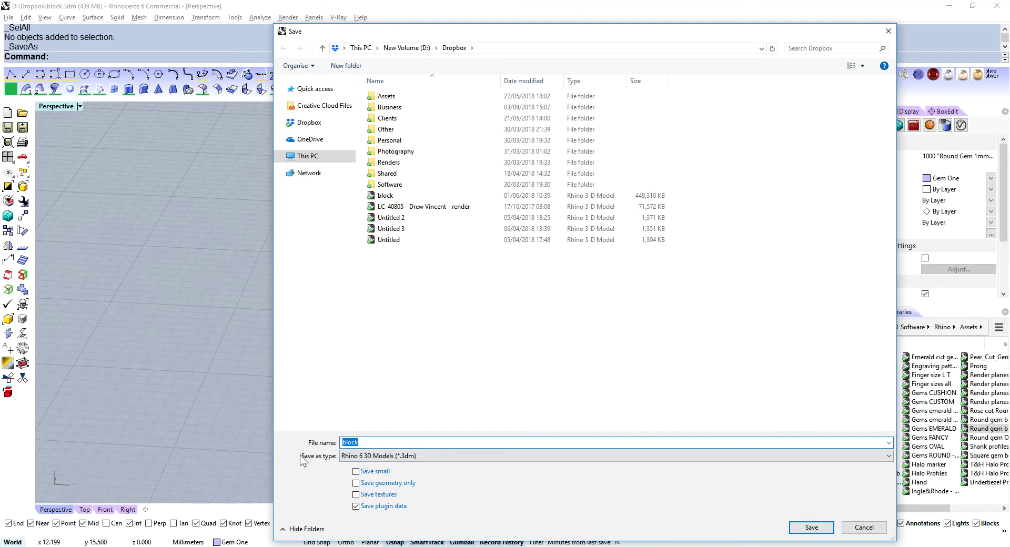
text(block)
click(812, 528)
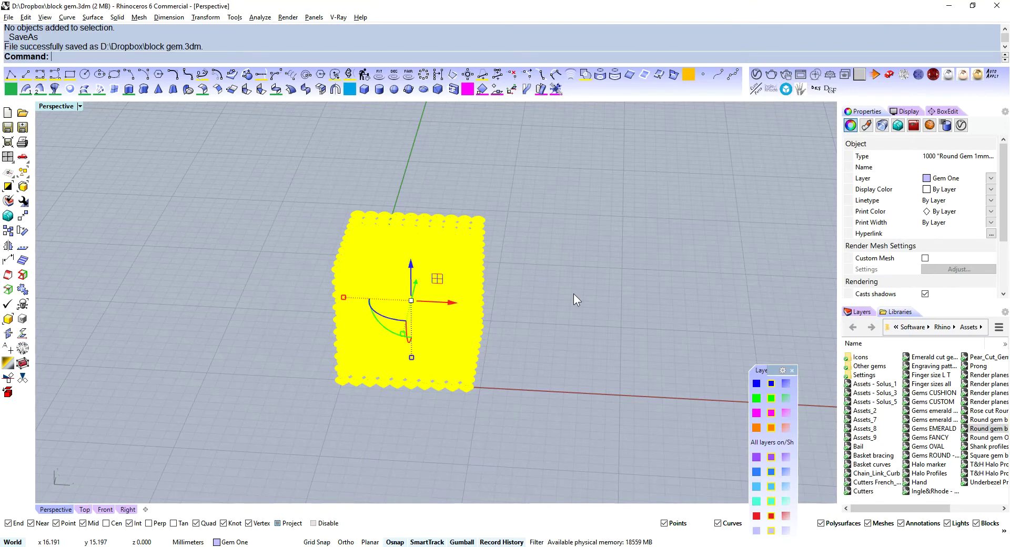
- Explode all the selected gem instances and save the model as block gem exploded
text(explode)
key(Return)
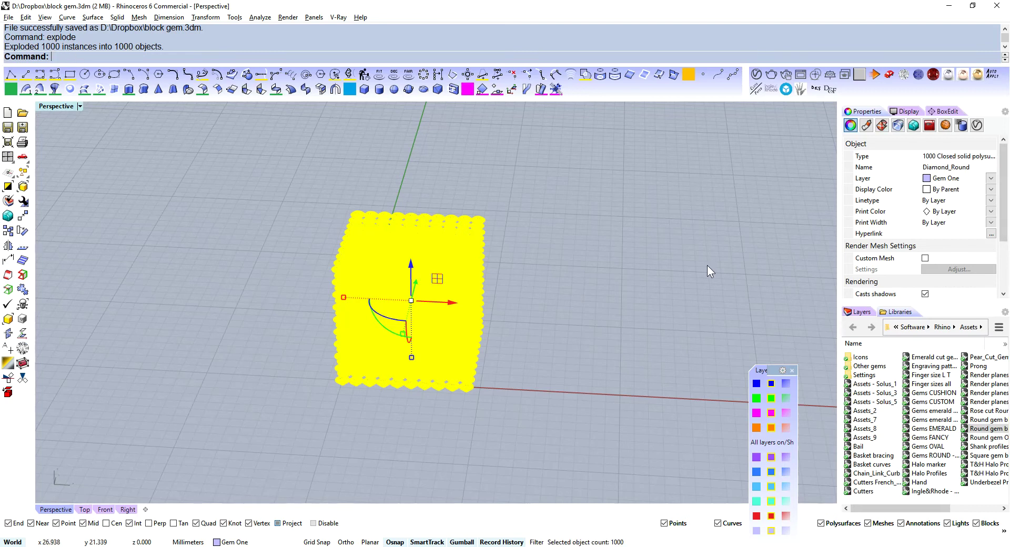
key(ctrl+a)
key(ctrl+shift+s)
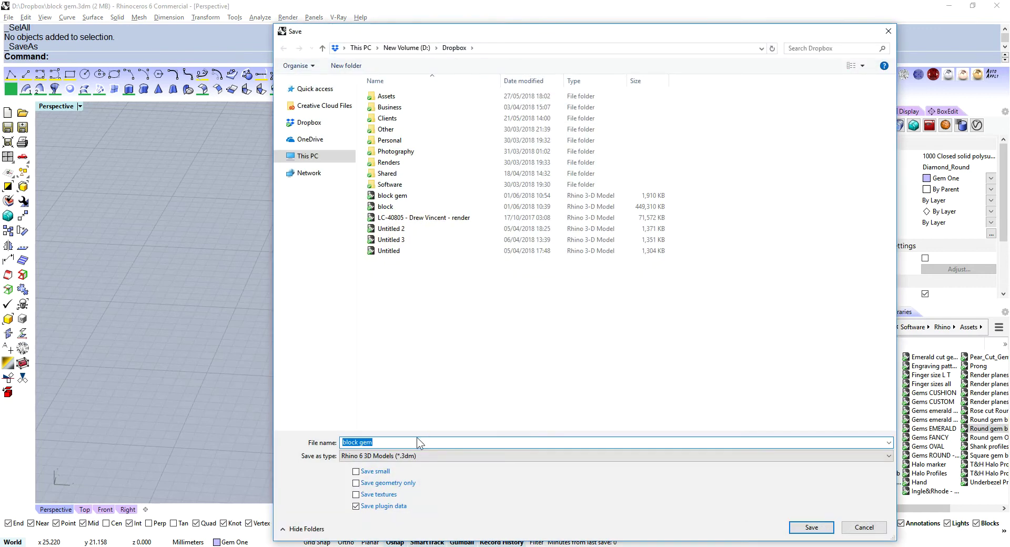
click(380, 443)
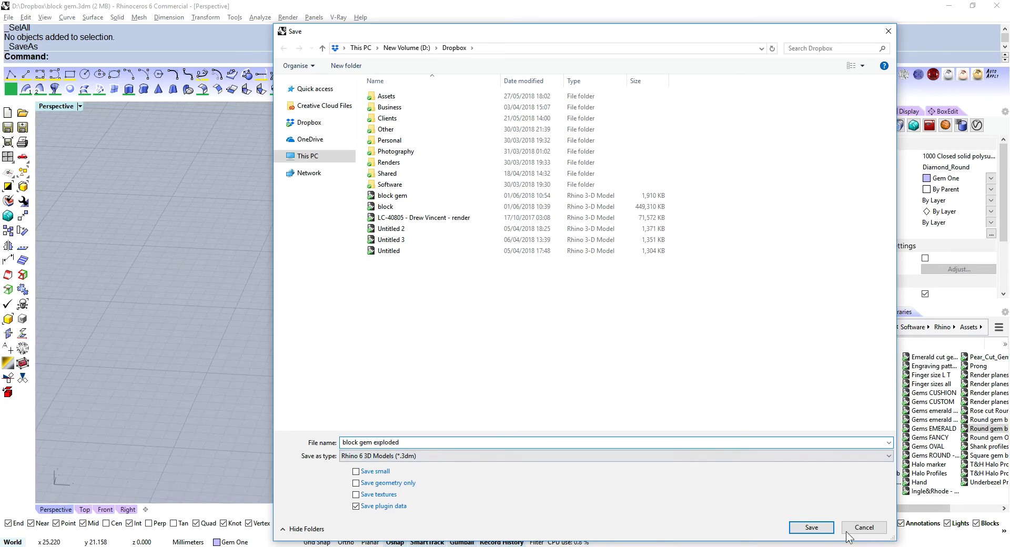
click(812, 528)
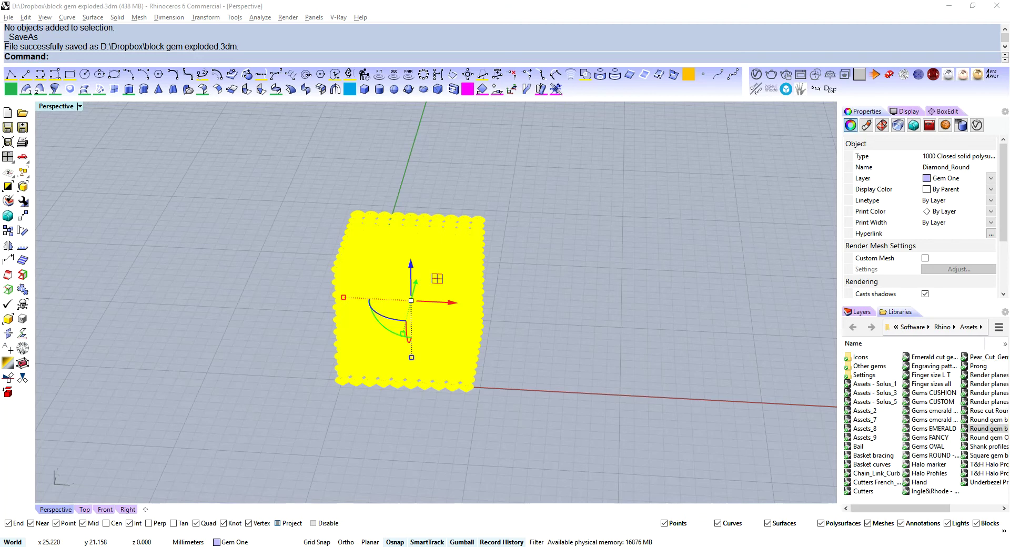
- Open the Dropbox folder in File Explorer and compare the file sizes of block gem and block gem exploded
drag(1009, 221, 408, 119)
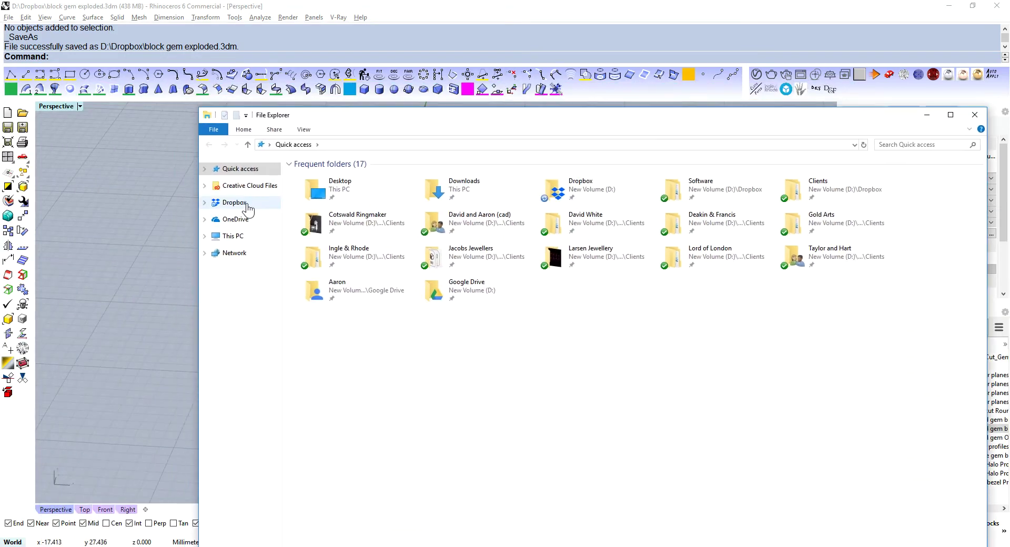
click(246, 204)
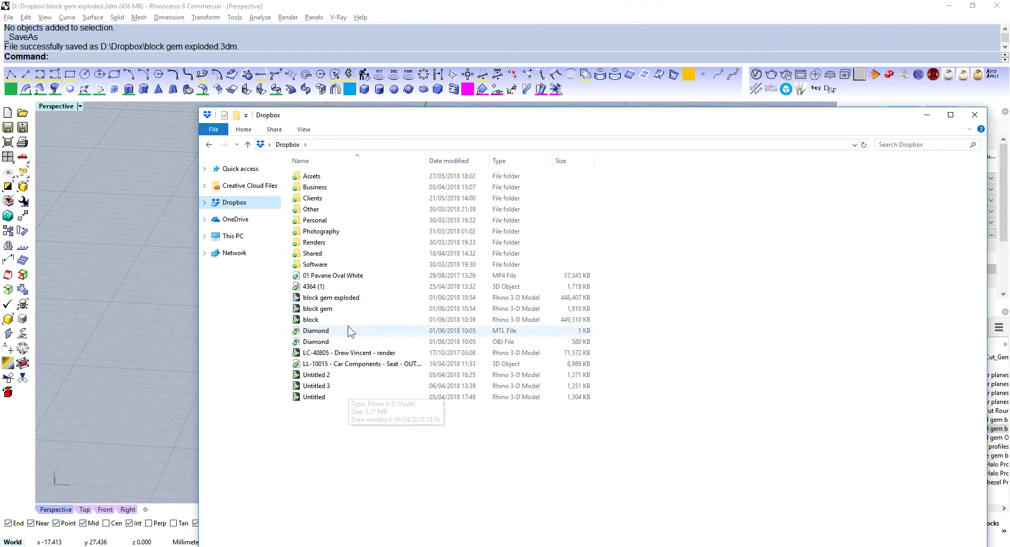
click(340, 308)
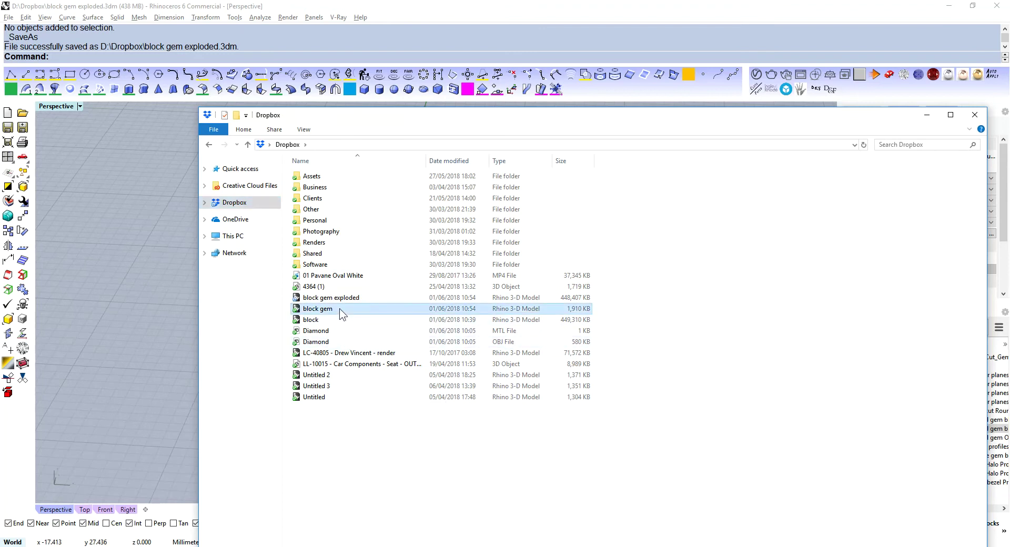
right_click(535, 309)
click(691, 298)
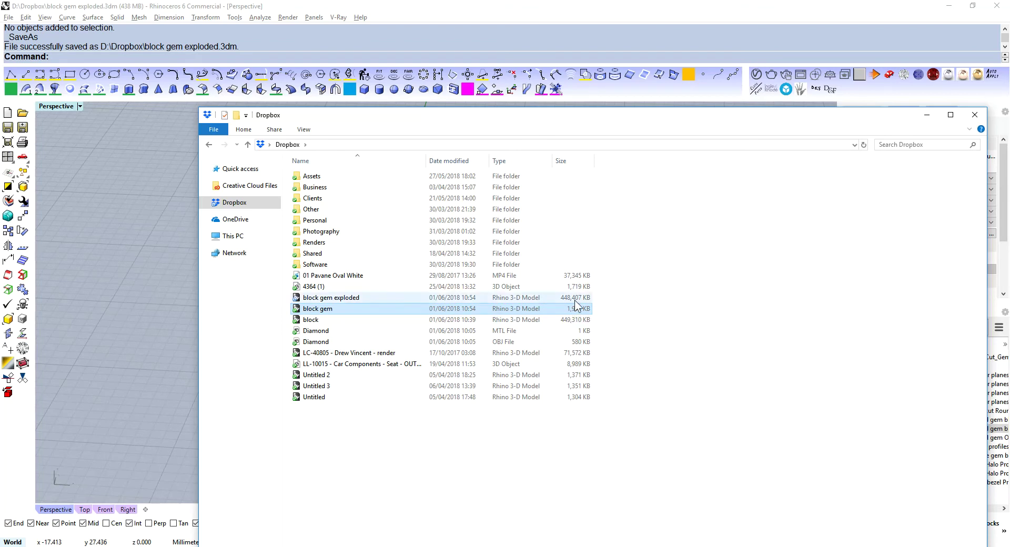
click(577, 299)
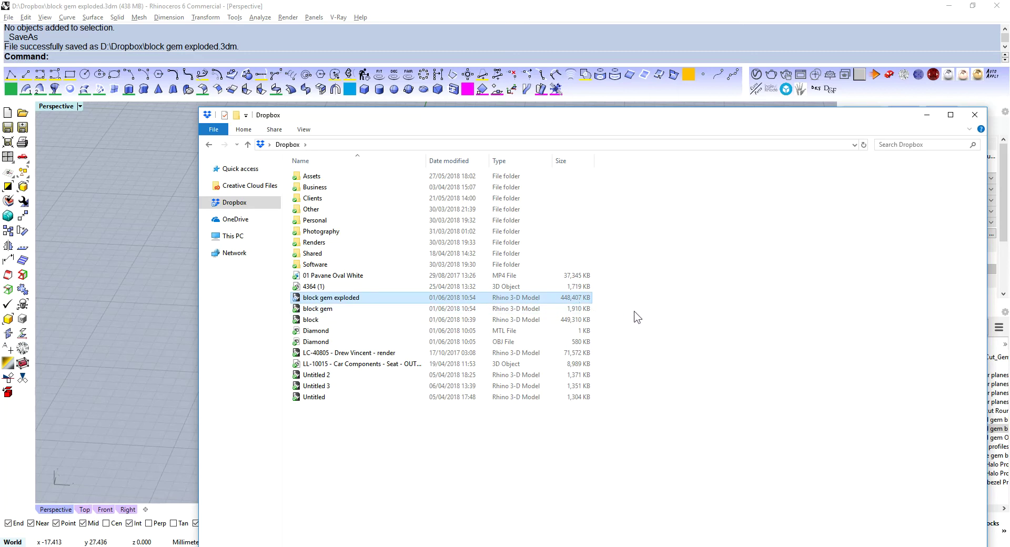
click(340, 308)
click(341, 301)
click(346, 311)
click(349, 300)
click(349, 309)
click(349, 301)
click(191, 294)
- Back in Rhino, undo the purge, the explode and the array, keeping the gem block's layer change
right_drag(364, 287, 558, 320)
key(ctrl+z)
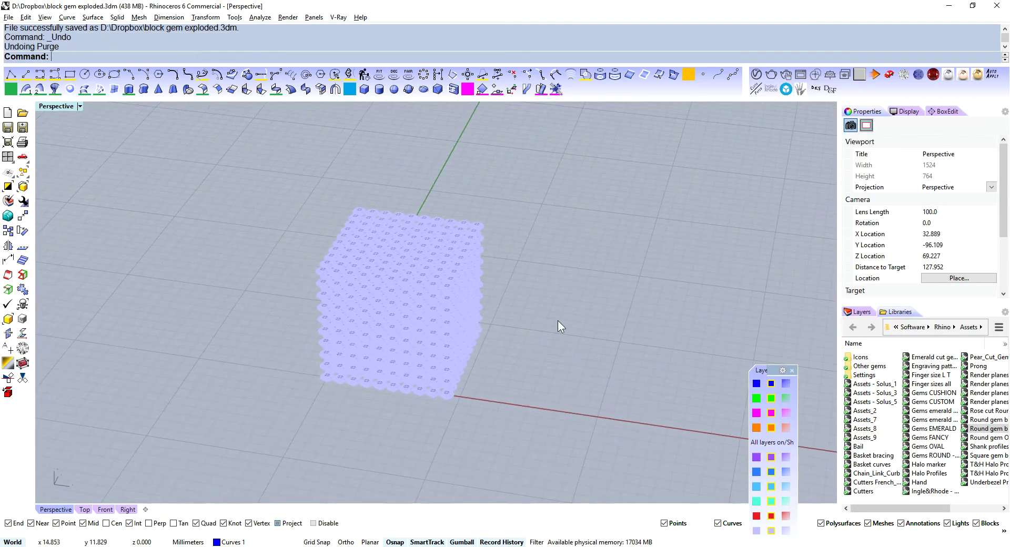
key(ctrl+z)
key(ctrl+z)
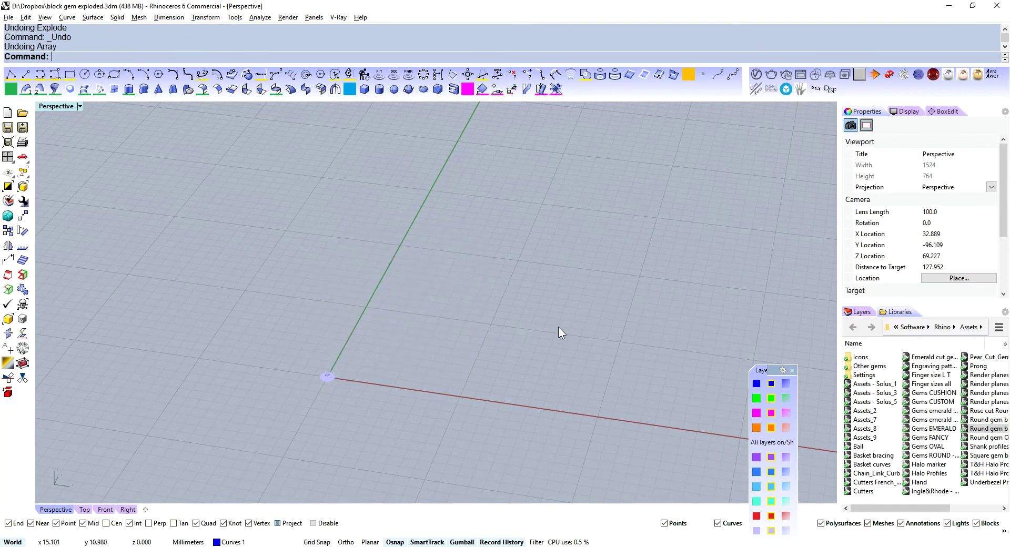
shift+right_drag(557, 328, 649, 298)
scroll(446, 365, up, 8)
key(ctrl+z)
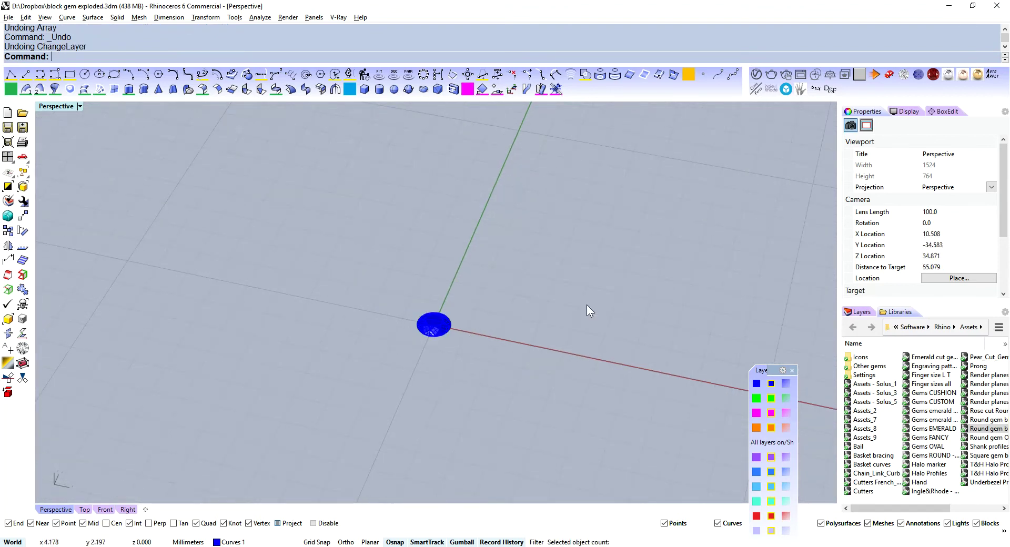
key(ctrl+y)
- Select the single gem block instance, inspect its size values in BoxEdit, and clear the selection
drag(543, 277, 266, 439)
shift+right_drag(584, 305, 574, 329)
mouse_move(530, 288)
right_down()
mouse_move(591, 232)
mouse_move(552, 265)
mouse_move(567, 245)
mouse_move(560, 257)
mouse_move(536, 254)
mouse_move(573, 264)
mouse_move(579, 241)
mouse_move(523, 263)
mouse_move(563, 286)
mouse_move(540, 297)
right_up()
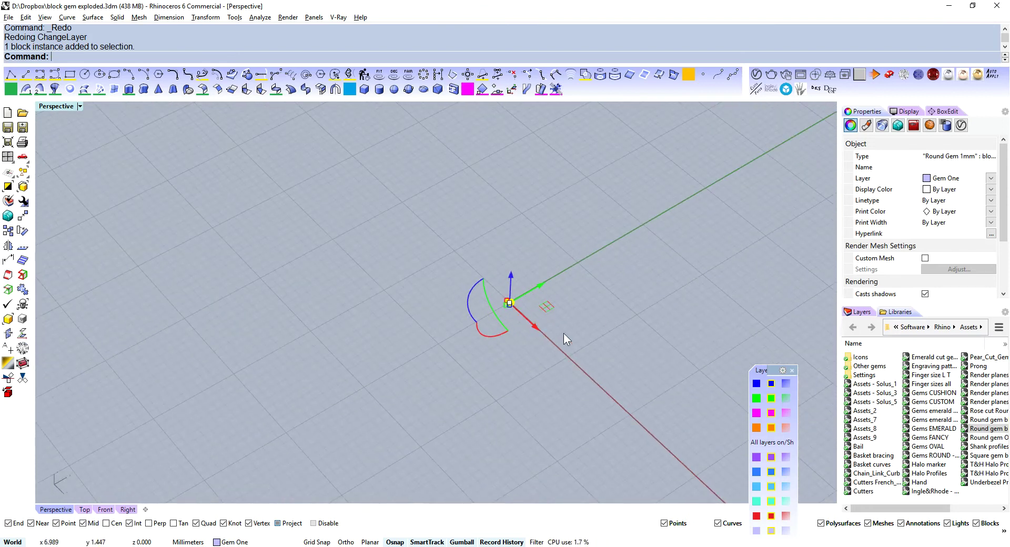
right_drag(578, 329, 580, 366)
key(Delete)
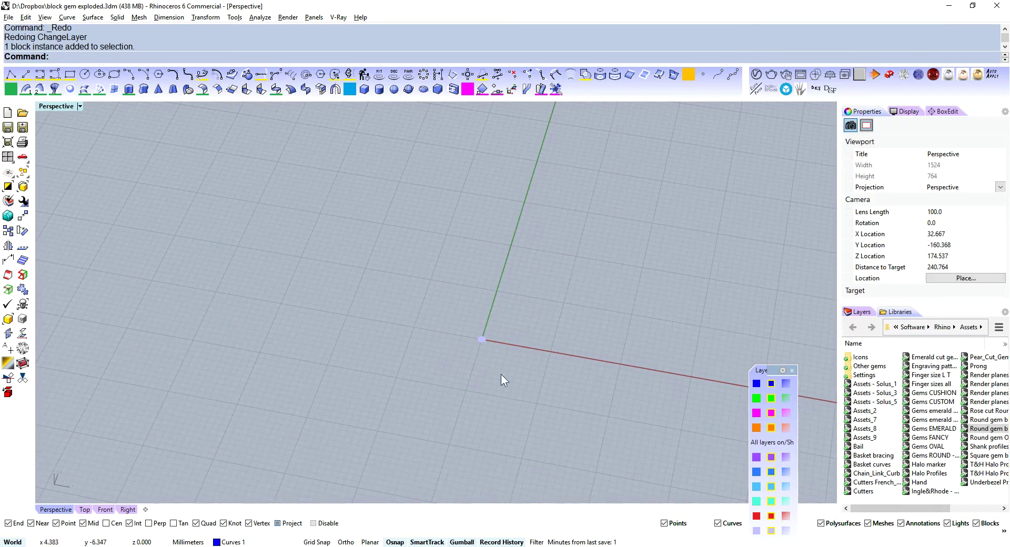
scroll(514, 320, up, 5)
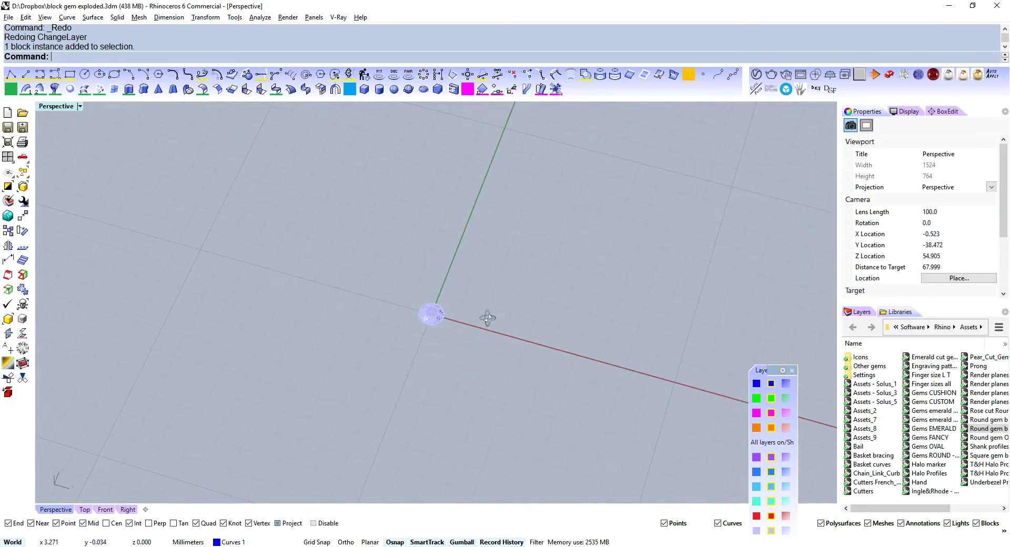
right_drag(488, 319, 593, 333)
click(508, 314)
right_drag(528, 378, 558, 365)
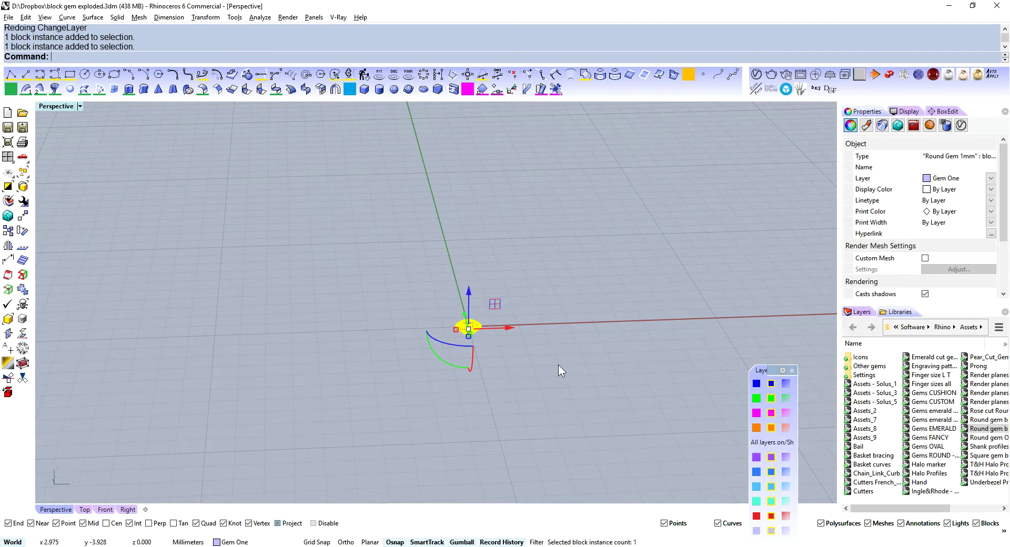
click(945, 111)
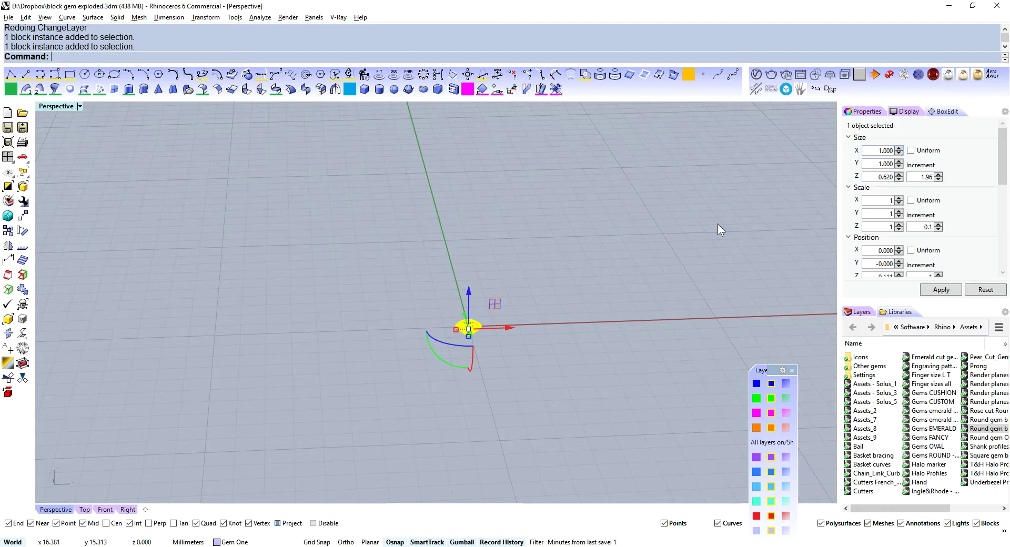
click(692, 244)
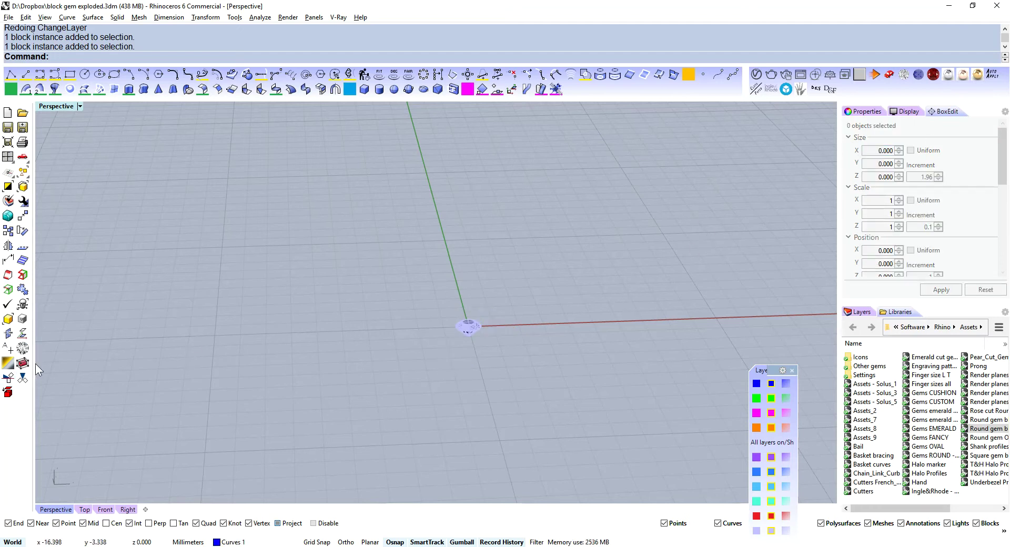
- Examine the macro behind the Insert round gem - 1mm tool, highlighting its Insert "Round Gem 1mm" part
click(23, 349)
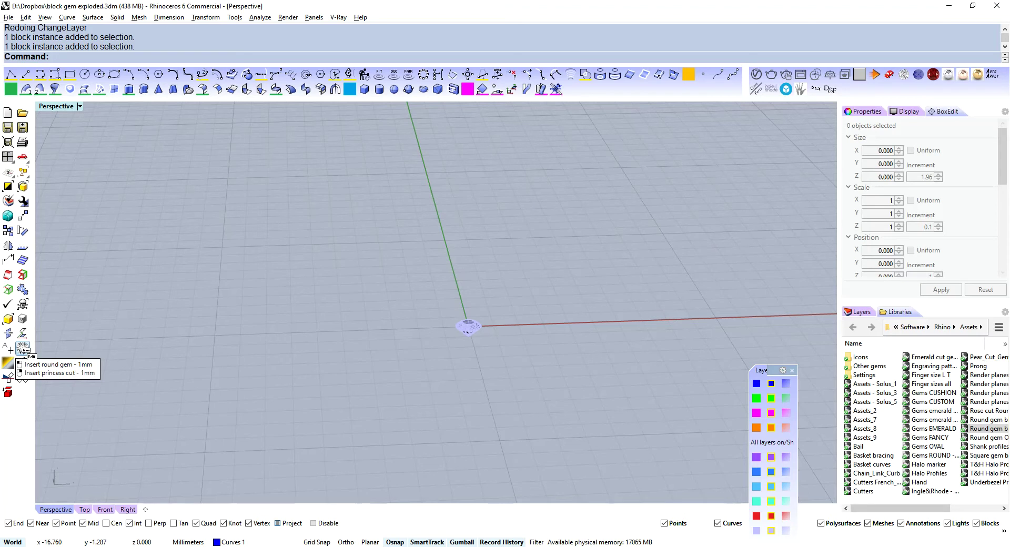
shift+right_click(23, 348)
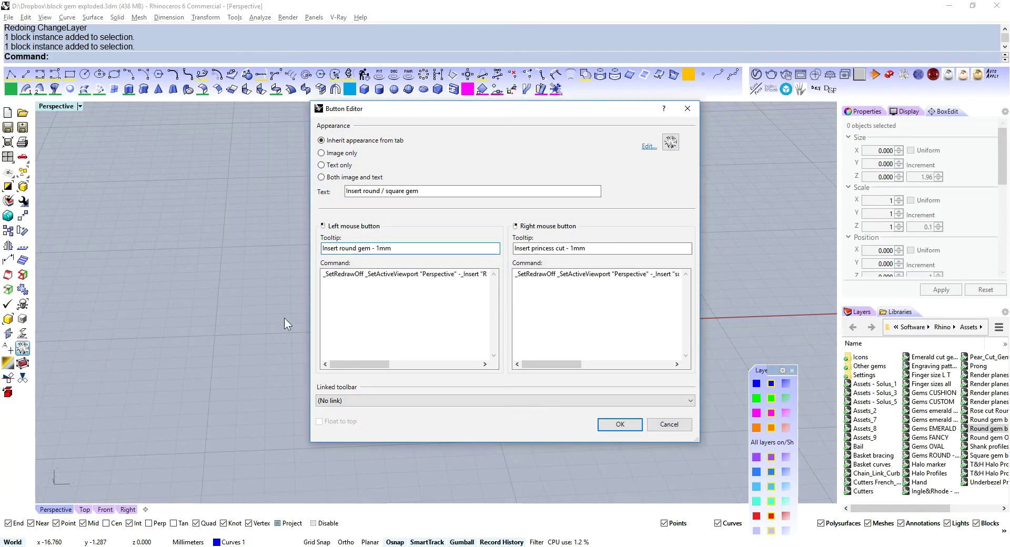
drag(349, 366, 390, 369)
drag(349, 275, 425, 277)
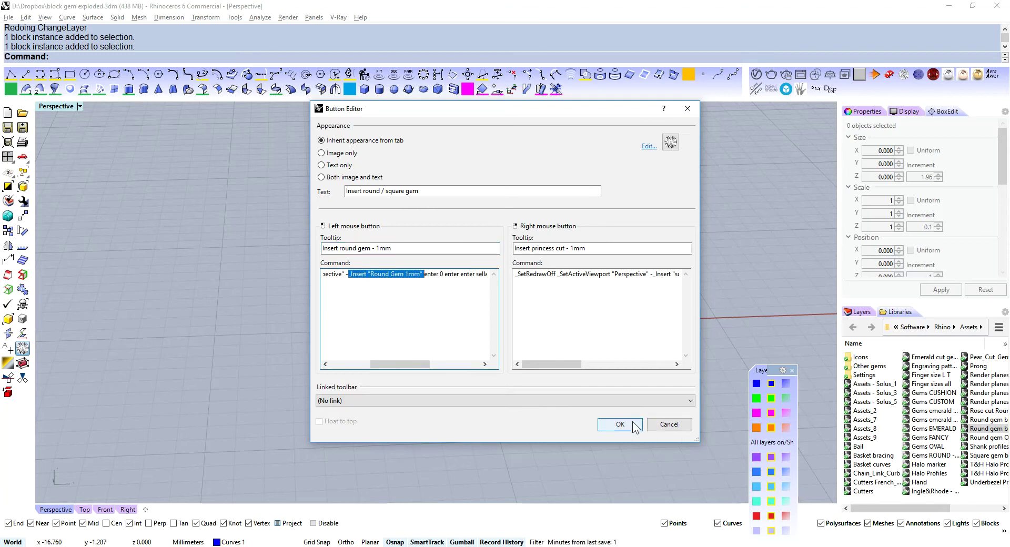
click(619, 424)
- Delete the gem block instance at the origin
right_drag(734, 220, 569, 256)
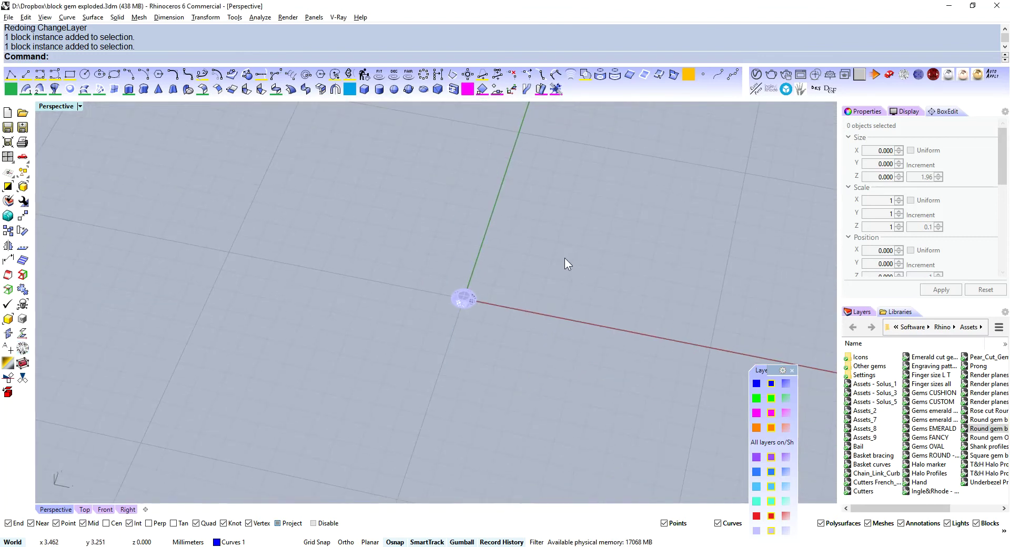
click(467, 305)
key(Delete)
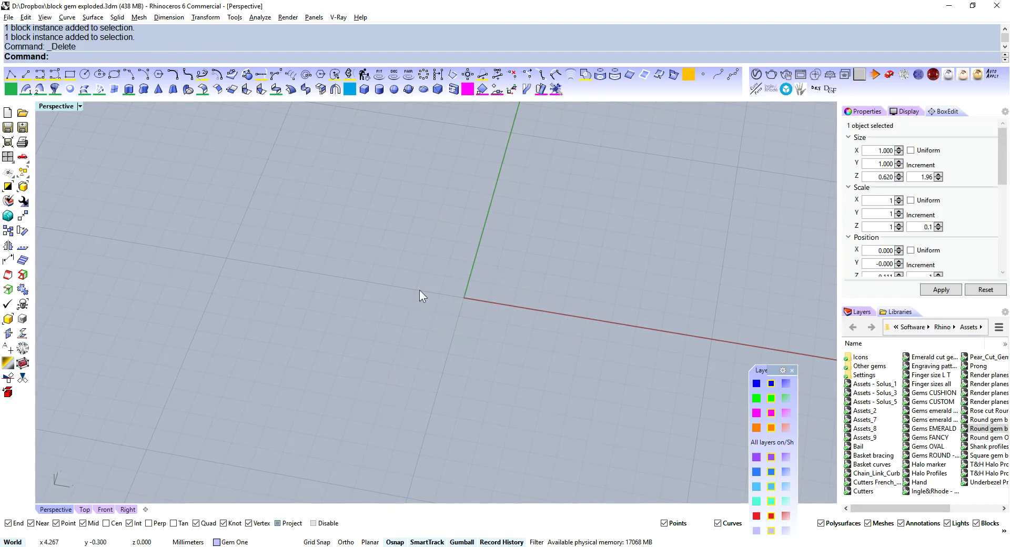
right_drag(428, 283, 459, 268)
right_drag(389, 296, 387, 308)
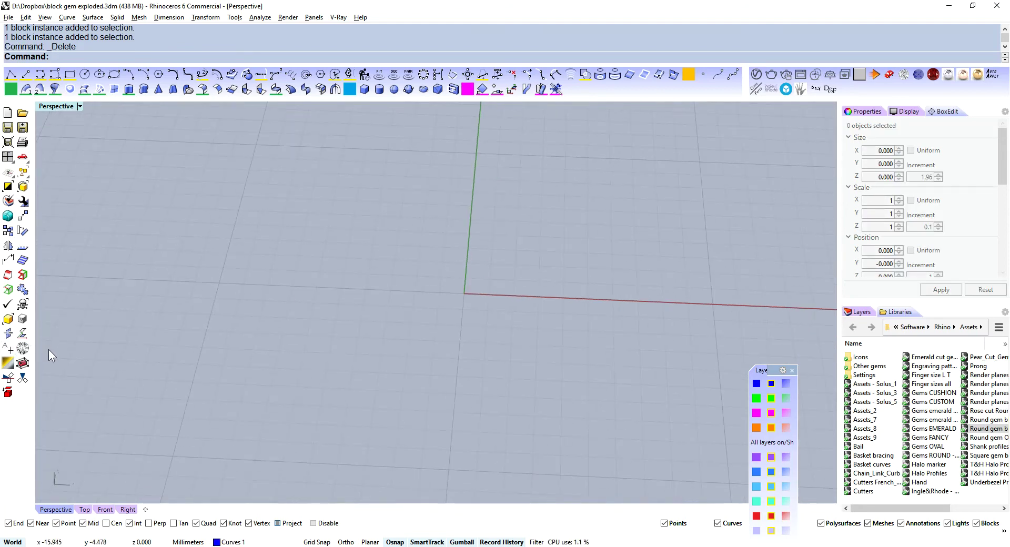
- Insert a 1 mm round gem block at the origin with the custom macro and delete it again
click(23, 363)
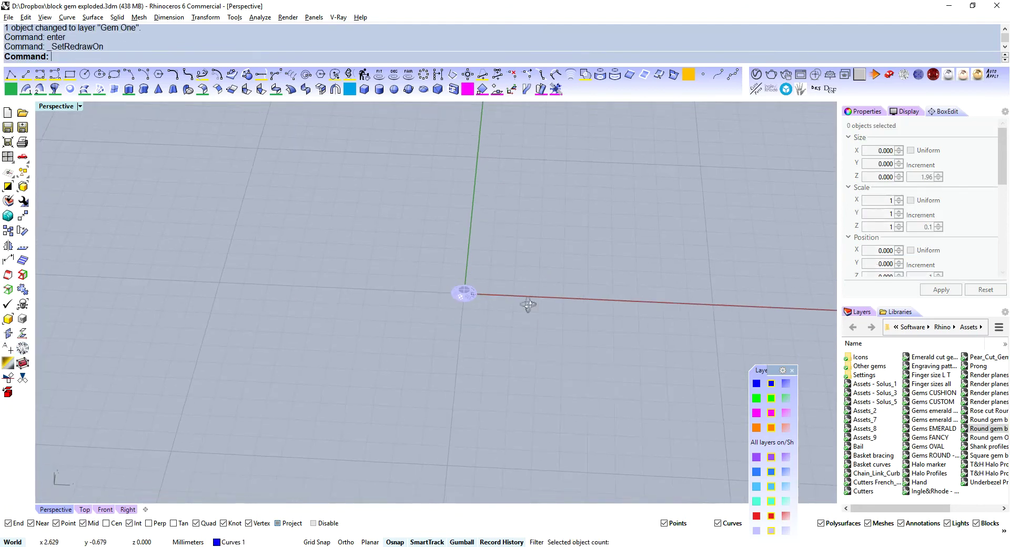
right_drag(532, 298, 525, 267)
click(463, 293)
key(Delete)
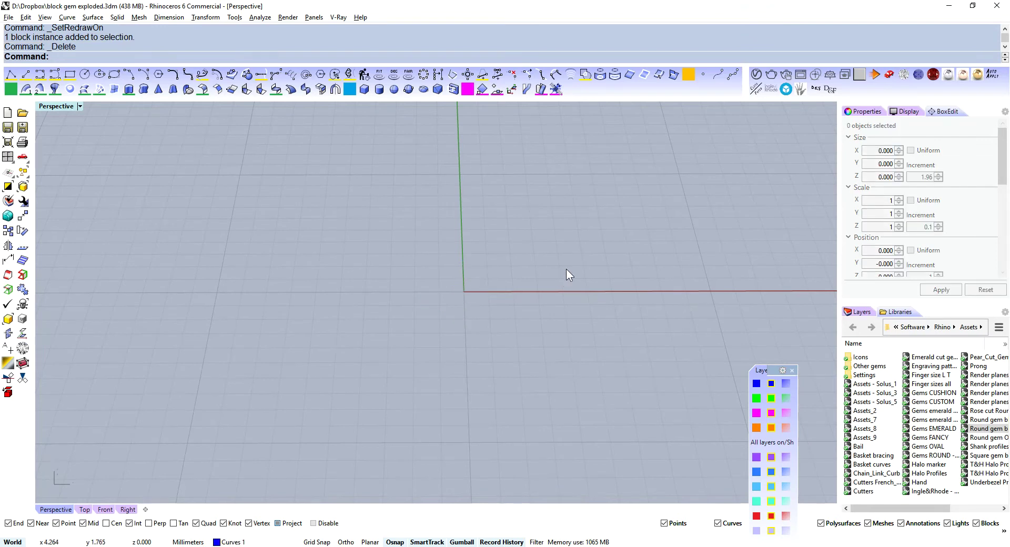
- Check the available block definitions in the Insert dialog and the Block Manager, closing both without changes
text(Insert)
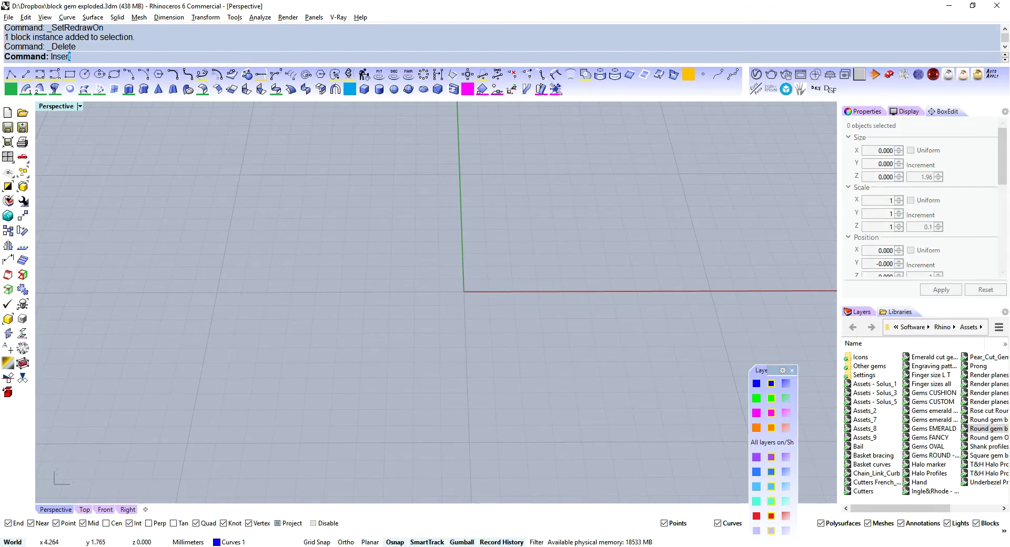
key(Return)
click(497, 185)
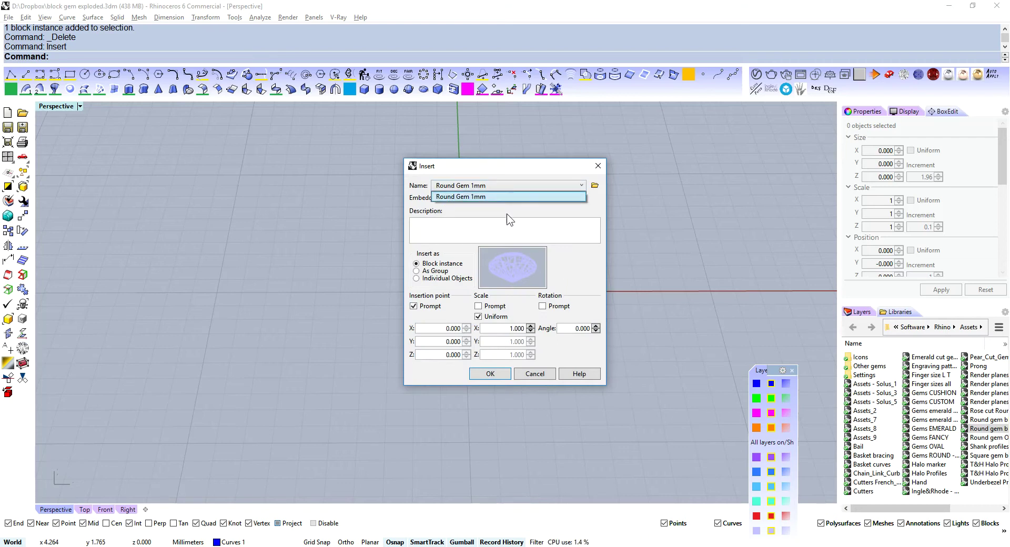
key(Escape)
text(BlockManager)
key(Return)
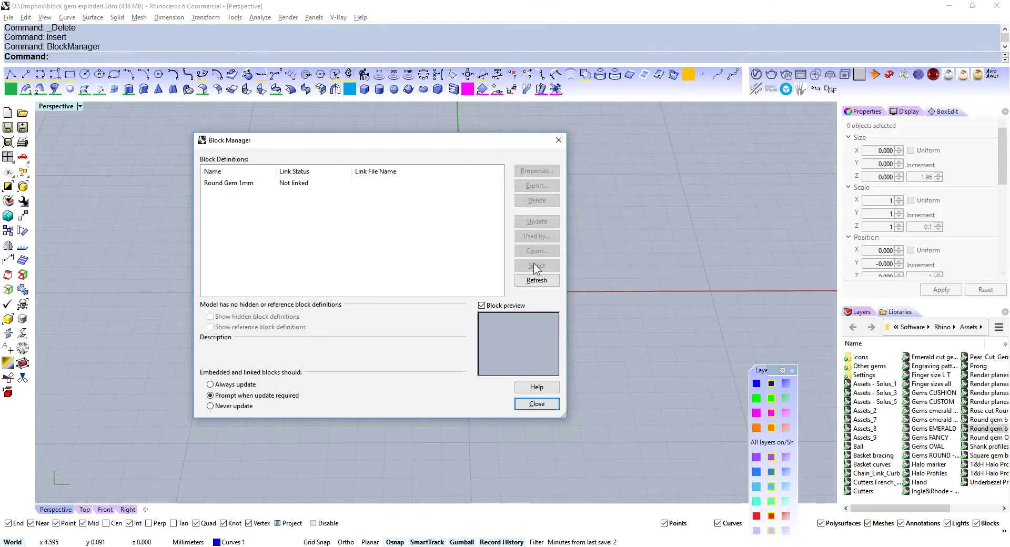
click(536, 404)
right_drag(583, 254, 547, 278)
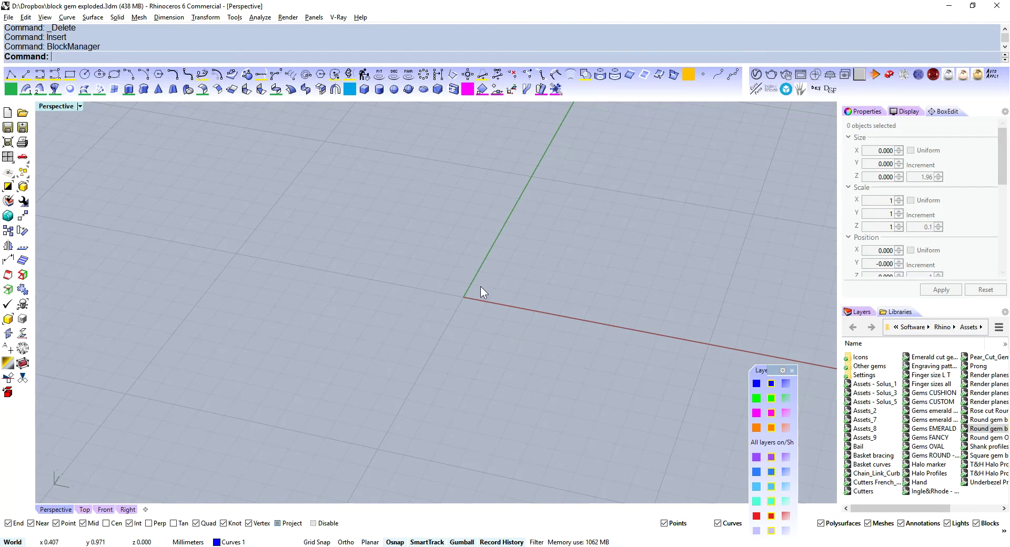
- Save the empty model as a template in the Template Files folder, named with the author's first name and "template"
click(9, 18)
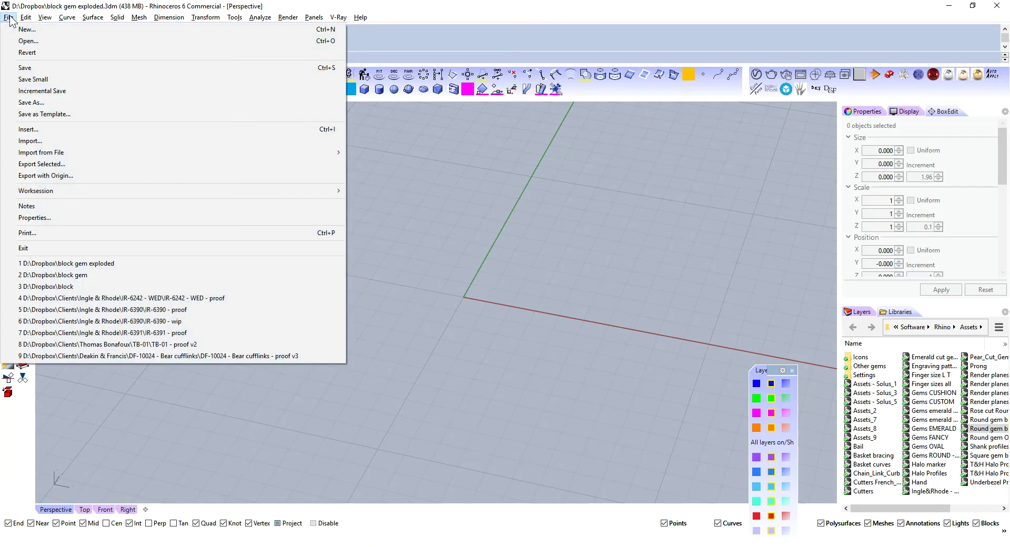
click(71, 115)
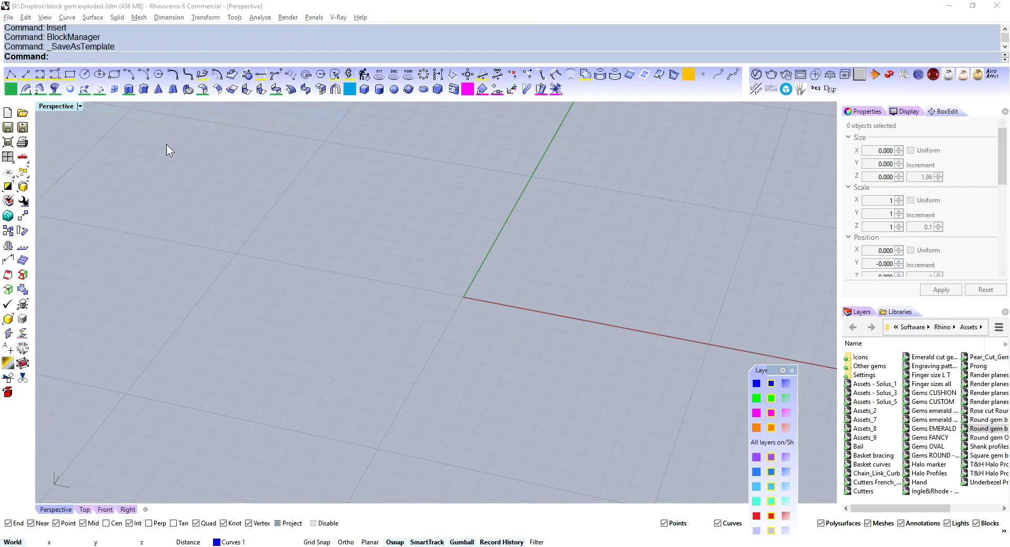
drag(564, 32, 439, 43)
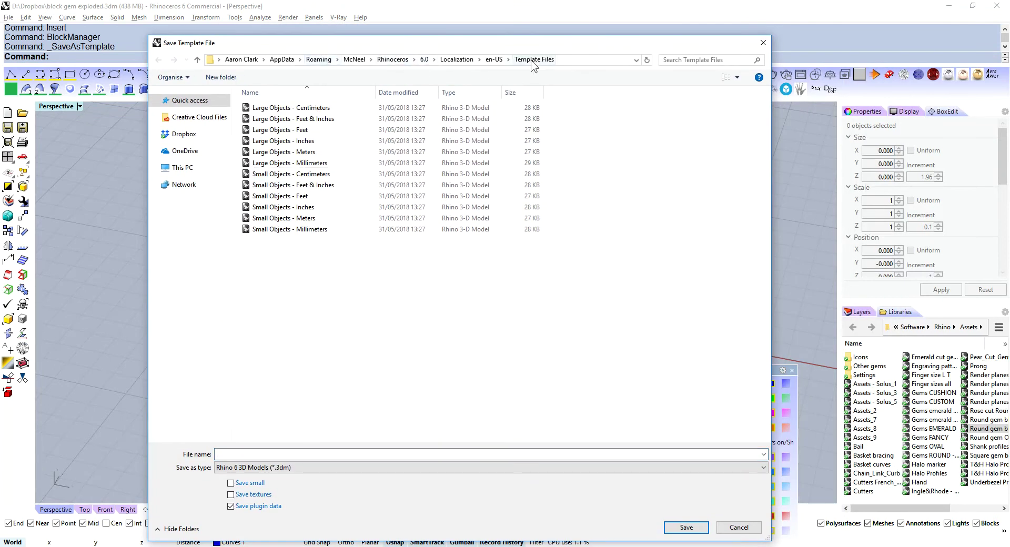
drag(500, 49, 509, 49)
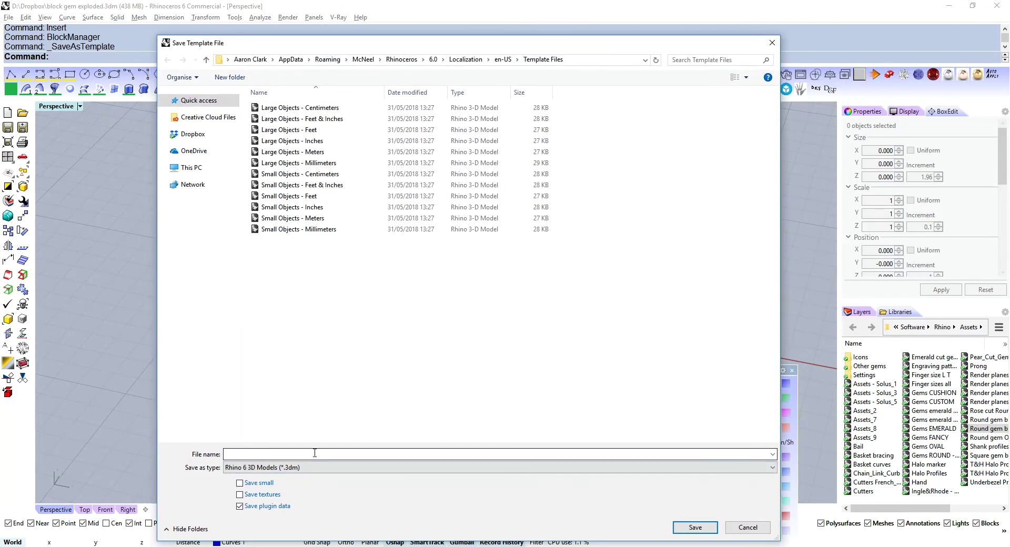
click(317, 454)
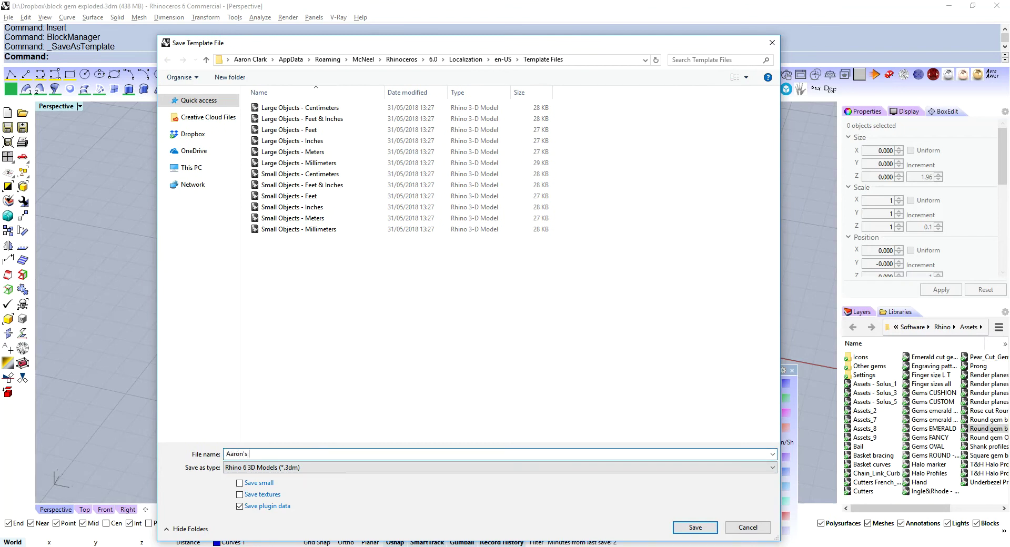
text(Aaron's template)
key(Return)
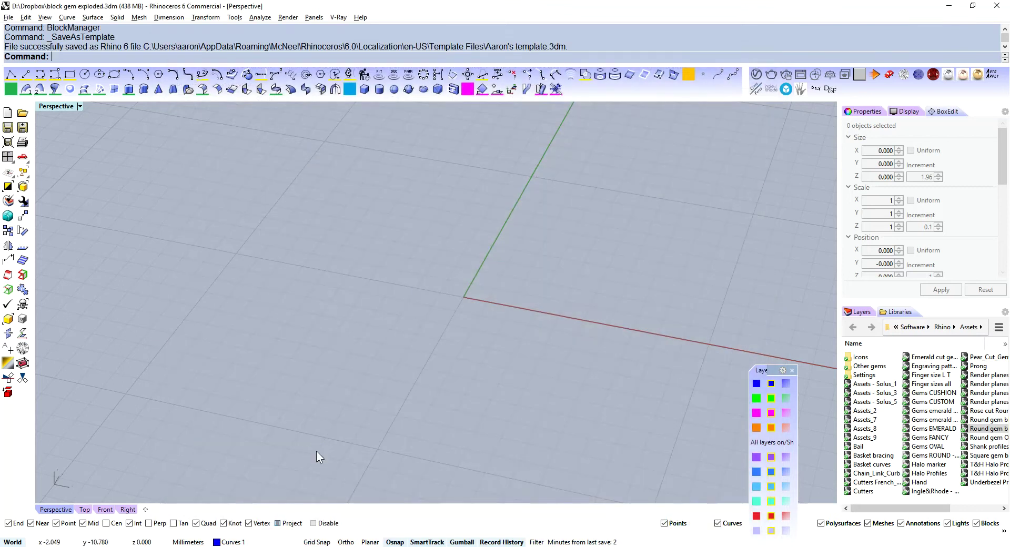
- Discard the unsaved changes for a new model, mark the custom template for use at Rhino startup, and cancel the template selection
click(8, 17)
click(26, 30)
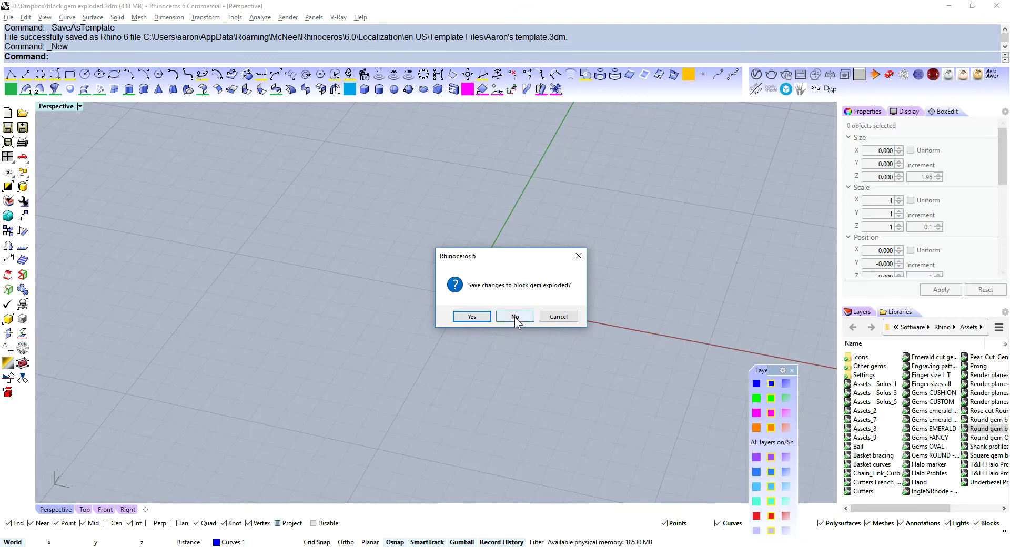
click(515, 317)
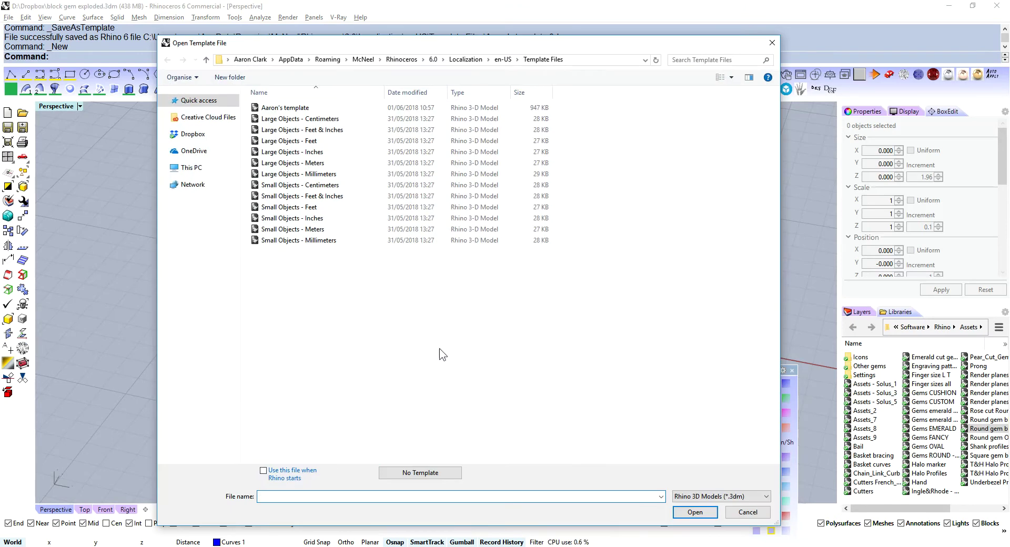
click(285, 108)
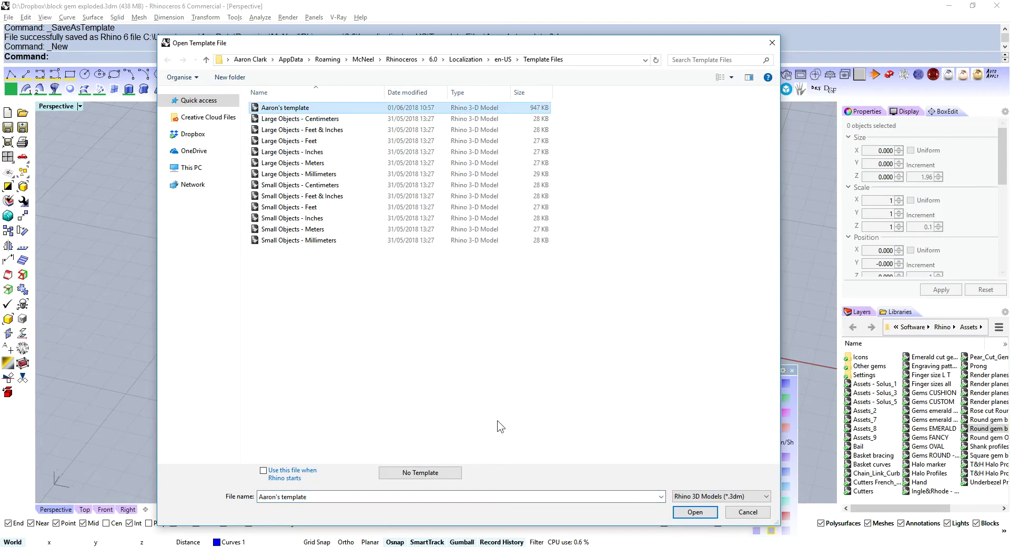
click(264, 471)
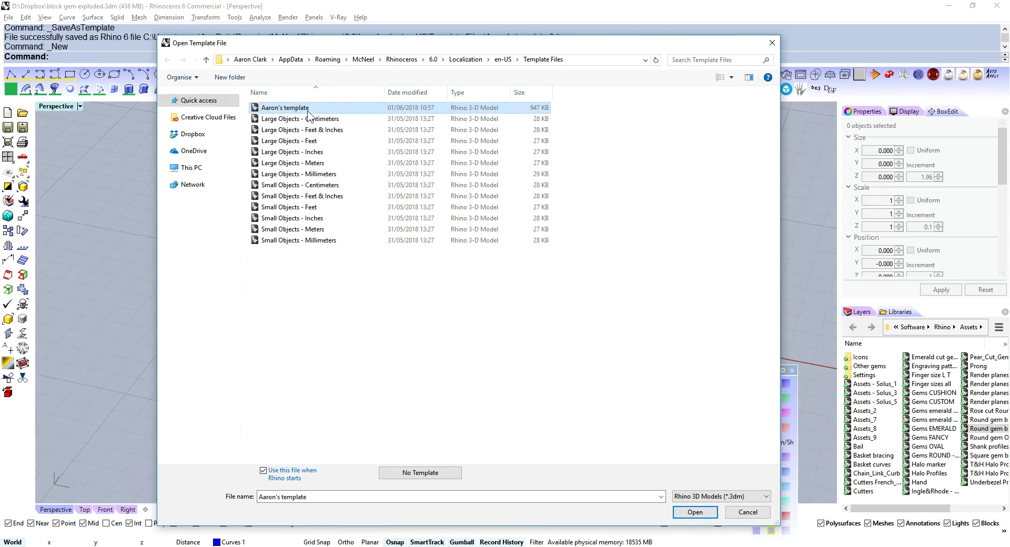
click(749, 513)
- Insert the Round Gem 1mm block as a block instance at 0,0,0
text(Insert)
key(Return)
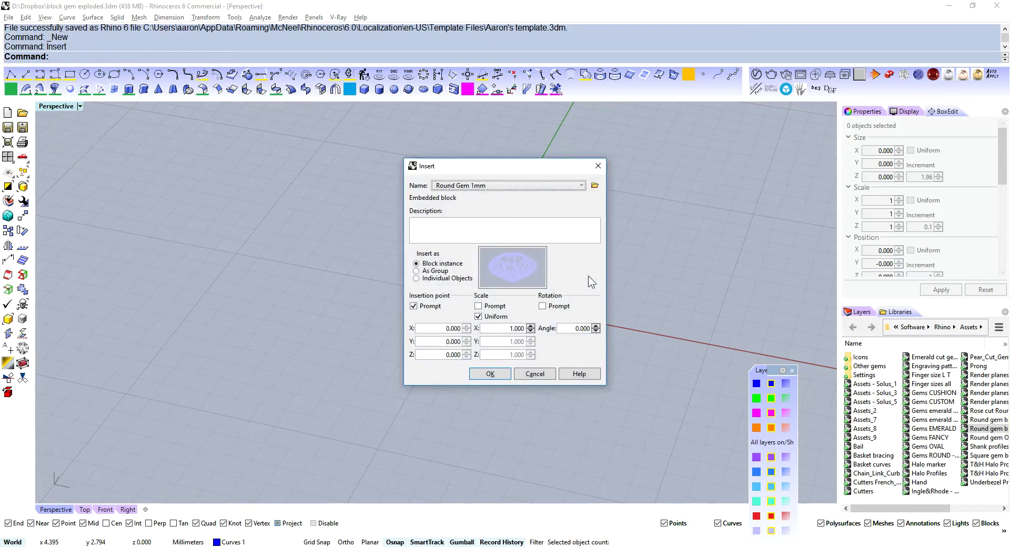
click(490, 374)
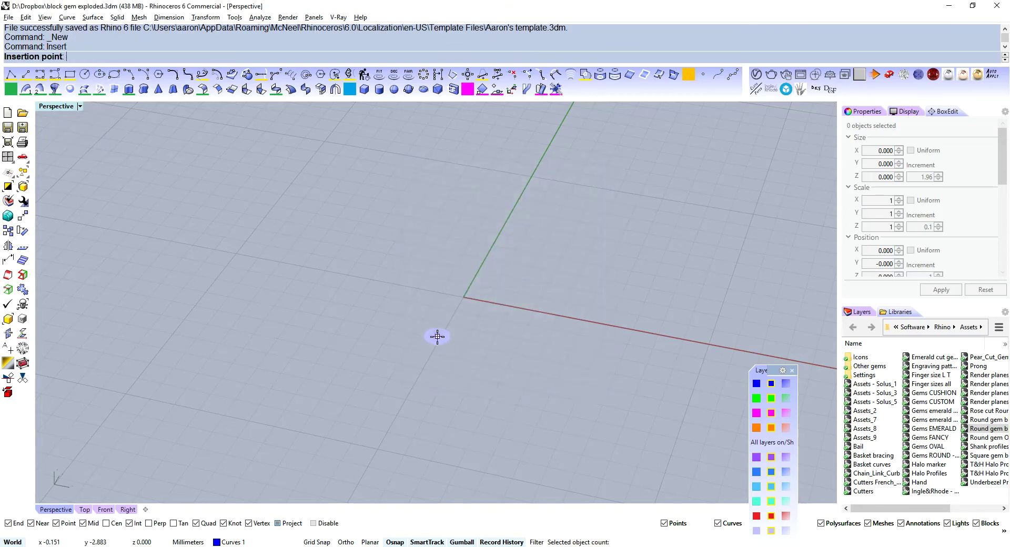
text(0,0,0)
key(Return)
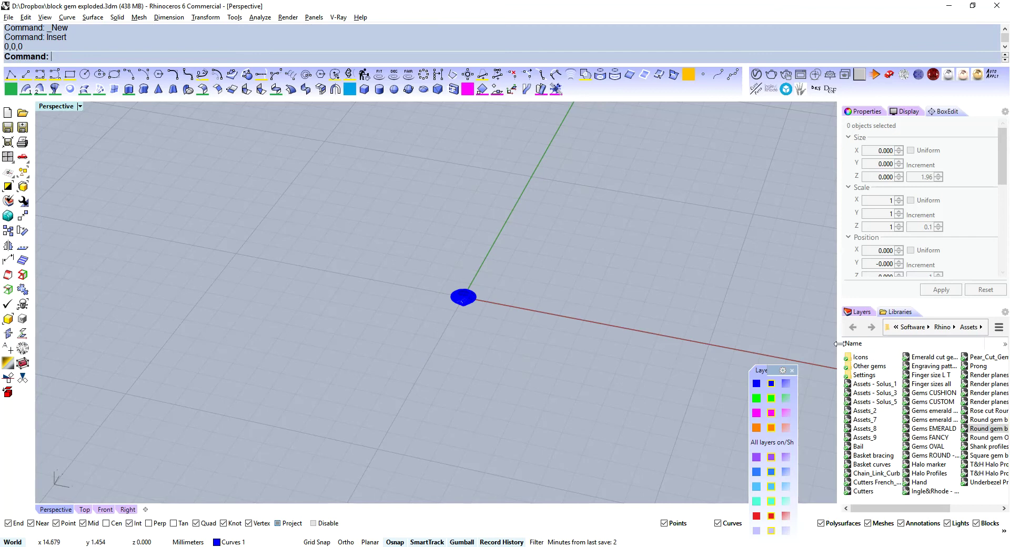
- Move the inserted gem block instance to the Gem One layer
click(859, 312)
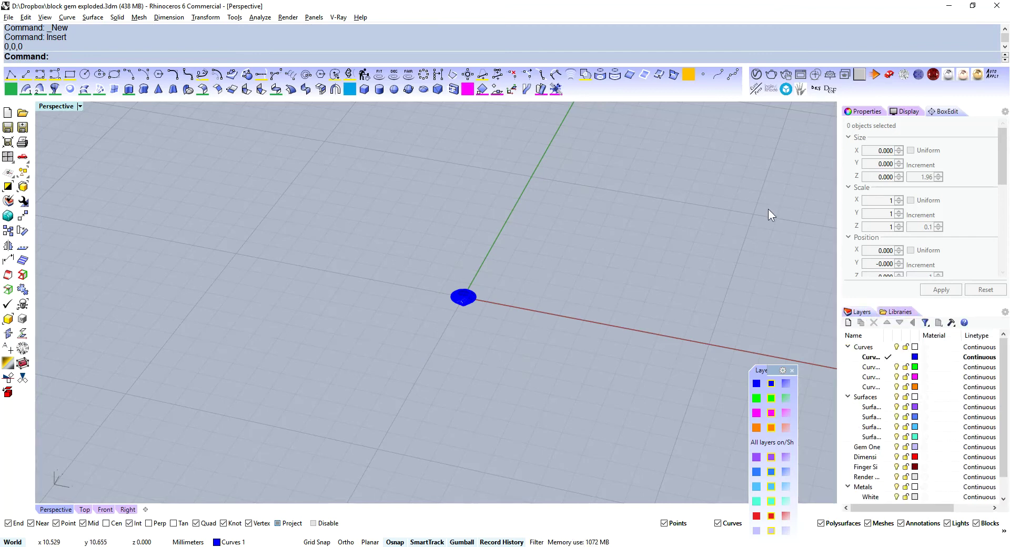
mouse_move(582, 257)
right_down()
mouse_move(616, 259)
mouse_move(596, 255)
right_up()
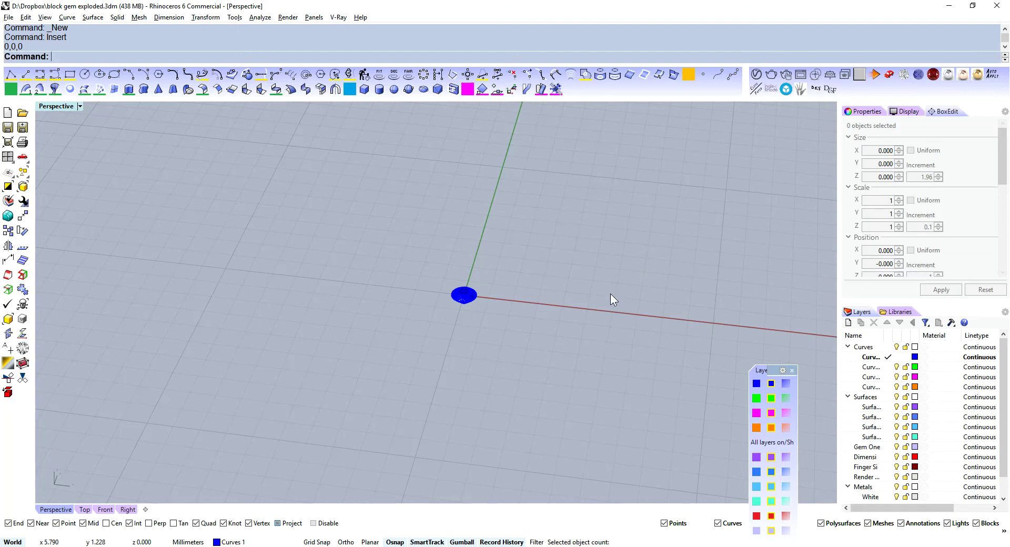
right_drag(606, 298, 510, 292)
click(463, 295)
right_drag(468, 363, 505, 330)
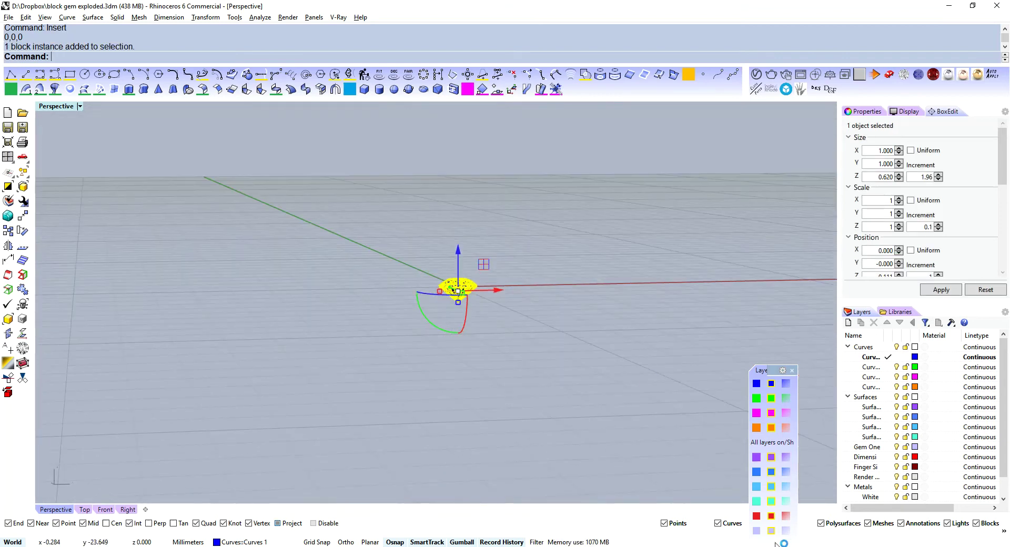
click(756, 532)
click(756, 531)
- Scale the gem block uniformly by a factor of 6.4 with the gumball and undo the scaling
right_drag(572, 268, 547, 321)
drag(563, 246, 447, 342)
right_drag(473, 351, 493, 334)
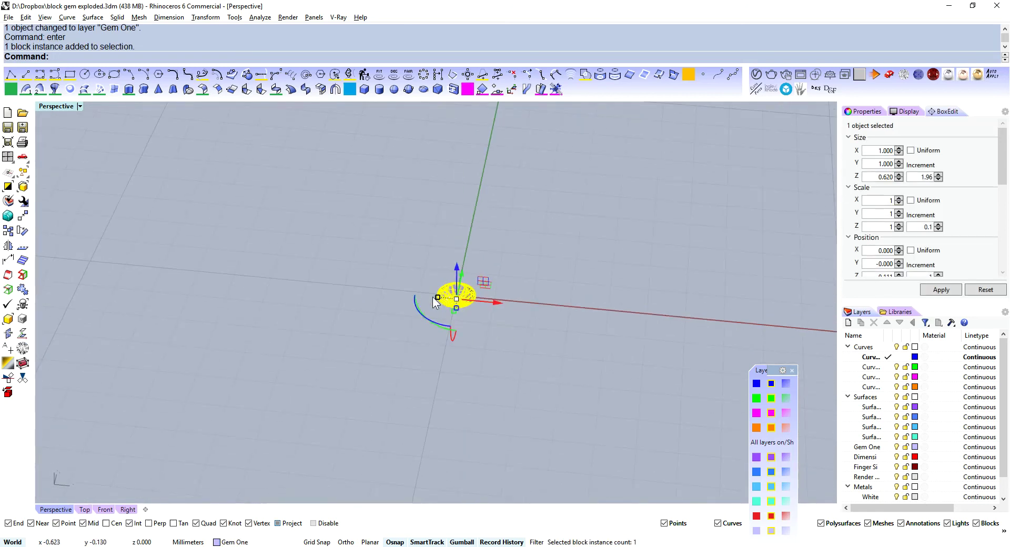
click(438, 298)
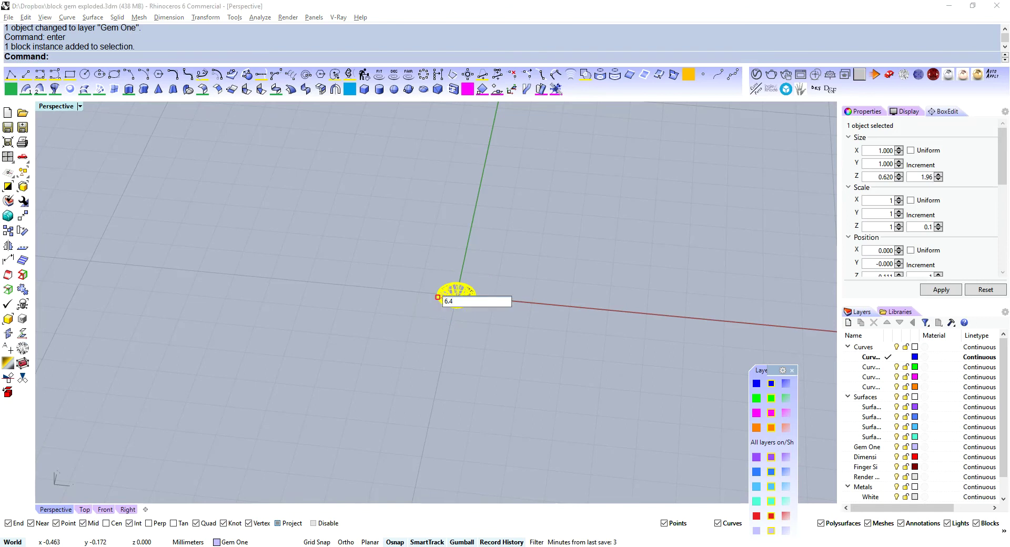
text(6.4)
key(Return)
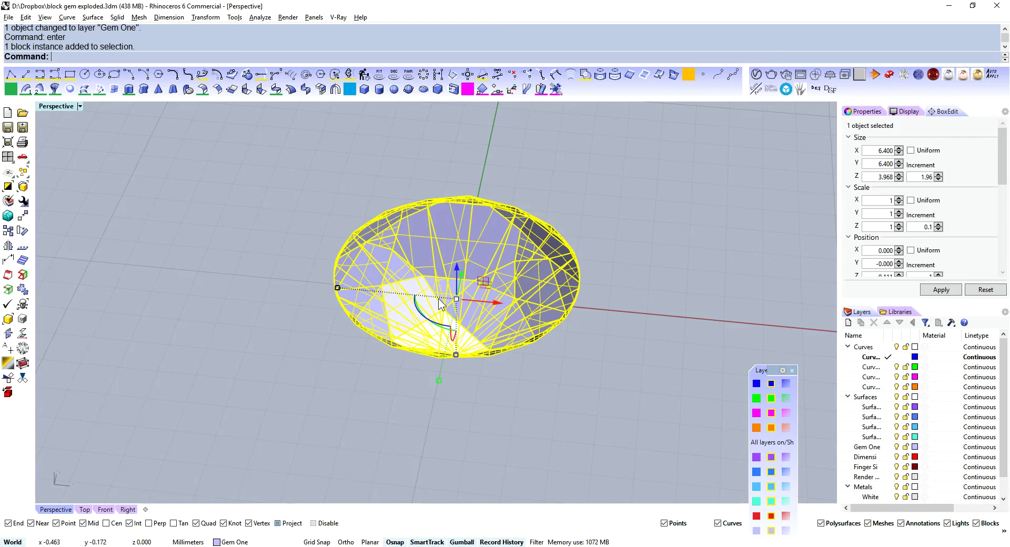
scroll(442, 308, down, 4)
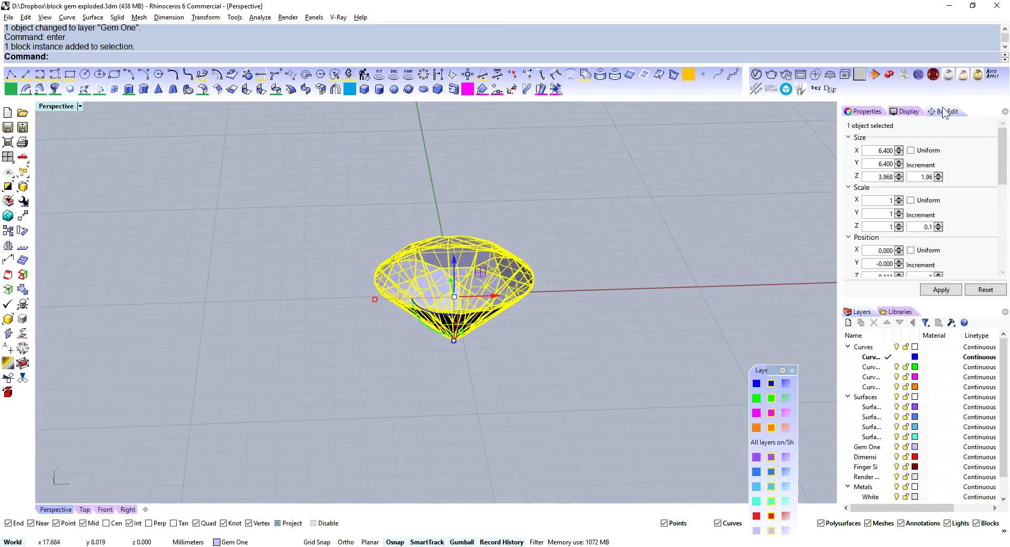
click(658, 287)
right_drag(659, 287, 495, 346)
key(ctrl+z)
- Try scaling the gem block by 6.4 again with the gumball scale handle
scroll(446, 350, up, 6)
click(461, 344)
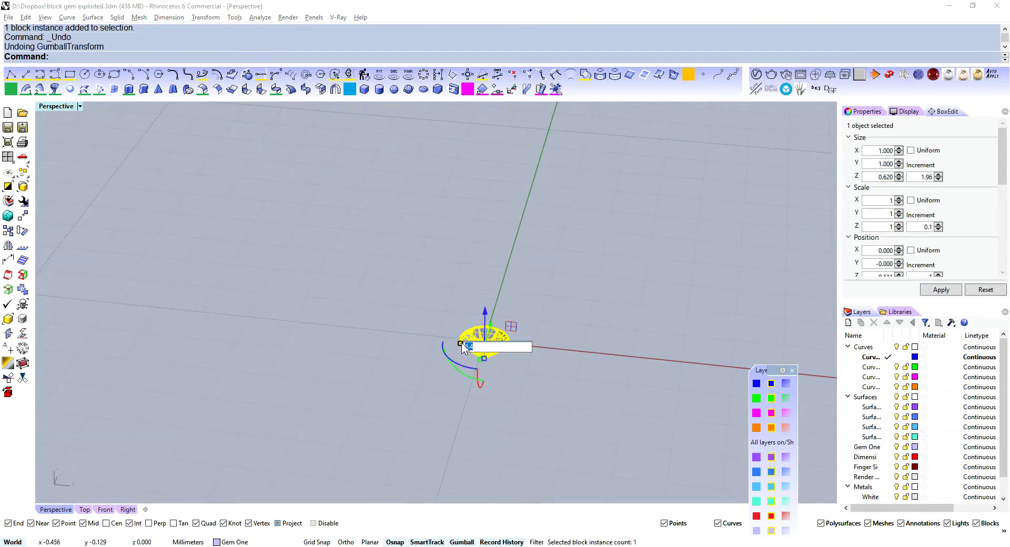
text(6.4)
key(Return)
click(504, 362)
click(503, 360)
scroll(500, 361, up, 6)
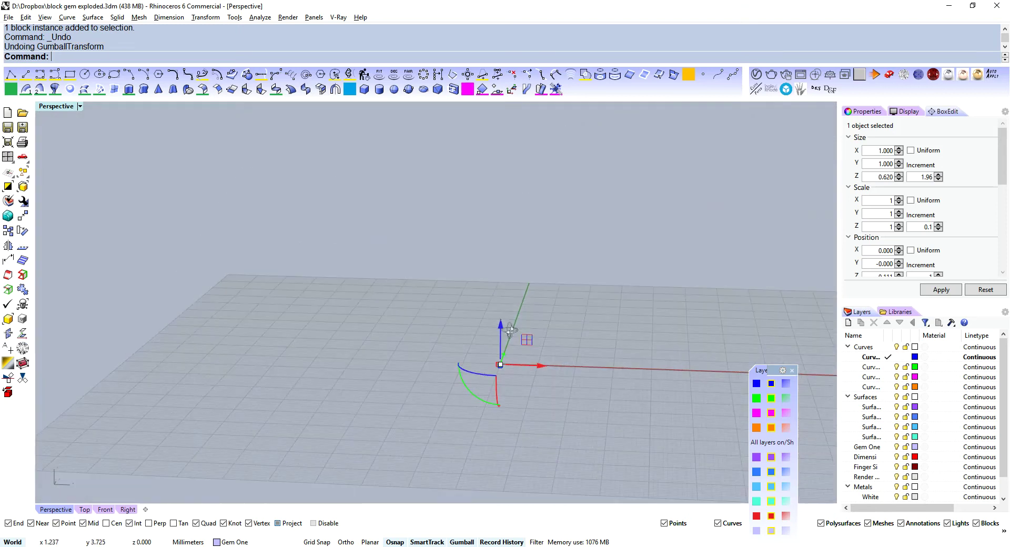
- Raise the gem block well above the origin along Z, scale it there with the gumball, and undo the scaling
drag(500, 326, 507, 254)
click(504, 254)
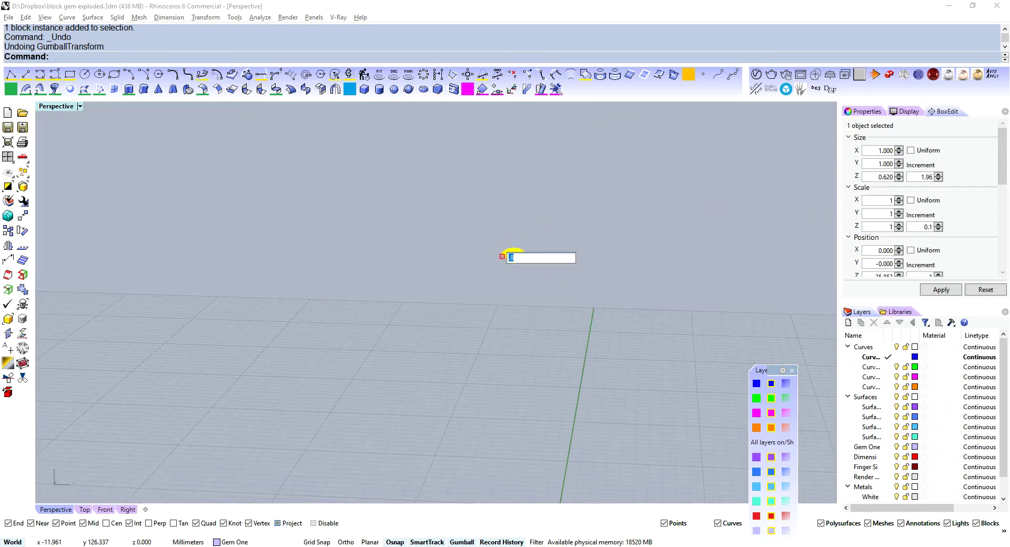
key(Return)
click(650, 264)
right_drag(650, 264, 539, 188)
key(ctrl+z)
- Delete the gem block instance floating above the construction plane
right_drag(598, 269, 620, 321)
click(612, 333)
right_drag(611, 236, 568, 264)
drag(568, 264, 370, 406)
key(Delete)
- Import the finished ring's proof 3dm file, resolving the Round Gem 1mm name conflict with the model block
click(211, 546)
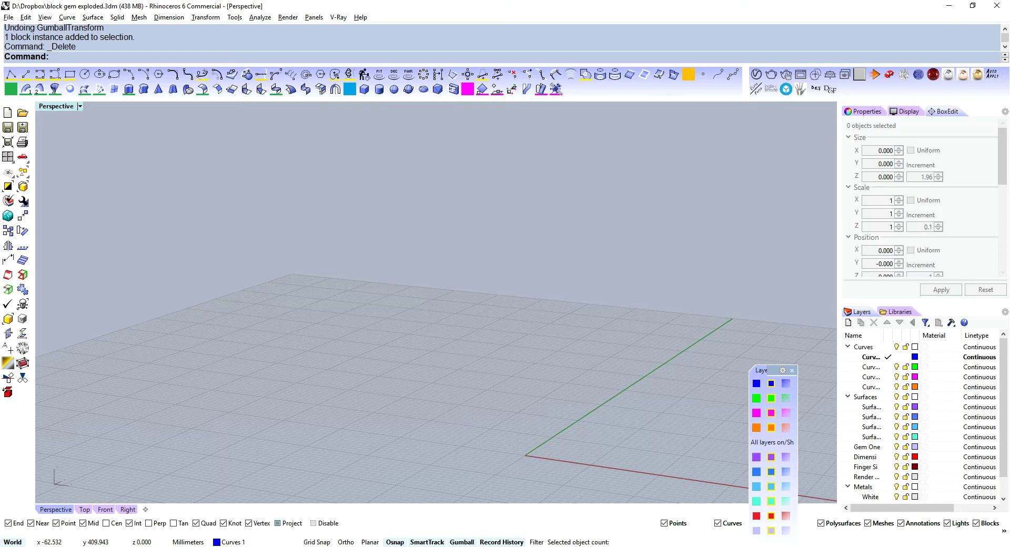
drag(987, 361, 410, 330)
click(786, 322)
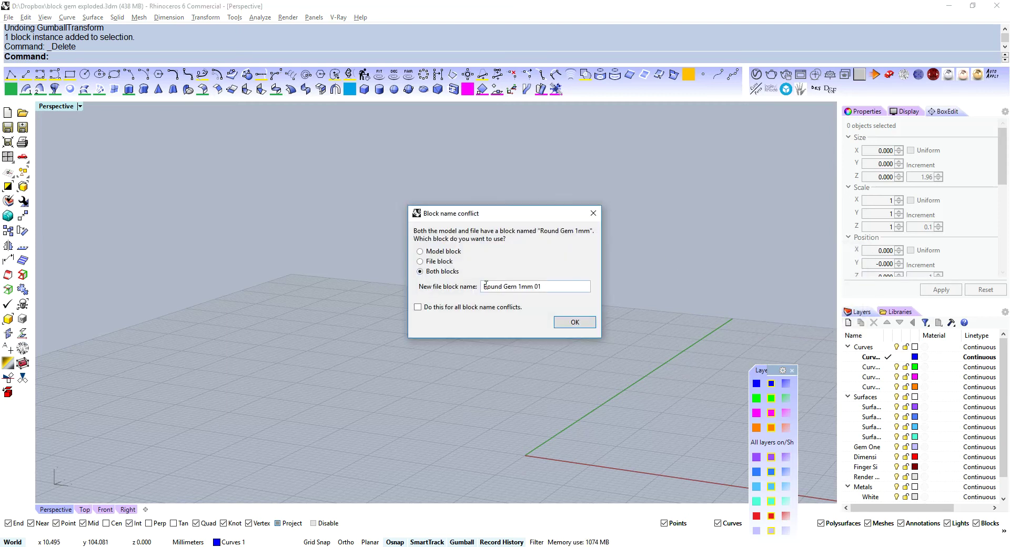
click(441, 252)
click(590, 326)
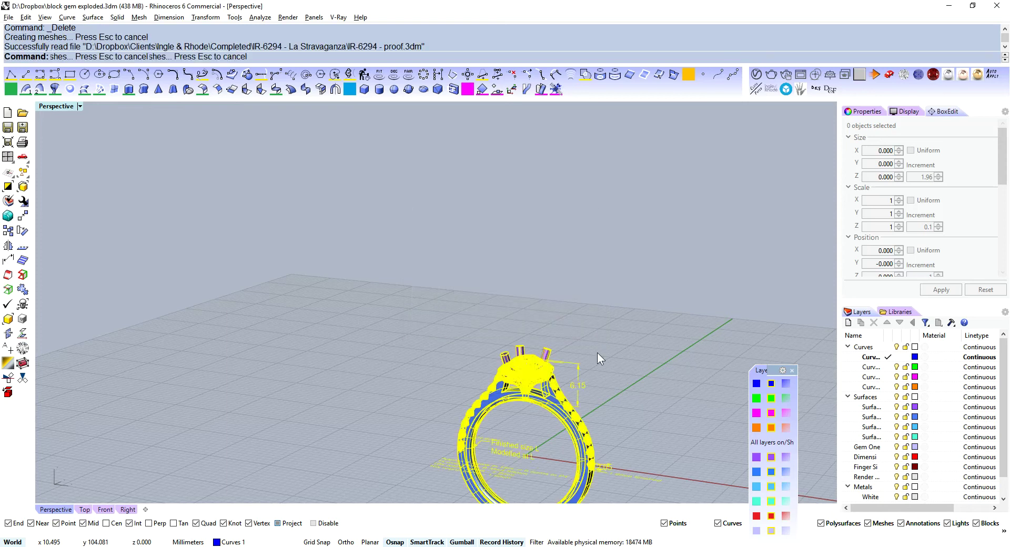
- Delete the dimension and text annotations from the imported ring
right_drag(462, 262, 692, 429)
click(772, 520)
right_drag(425, 327, 518, 410)
right_drag(695, 346, 543, 296)
key(Delete)
- Switch to the four-viewport layout and check the block type of the gems on the ring's shoulder in the object properties
key(ctrl+m)
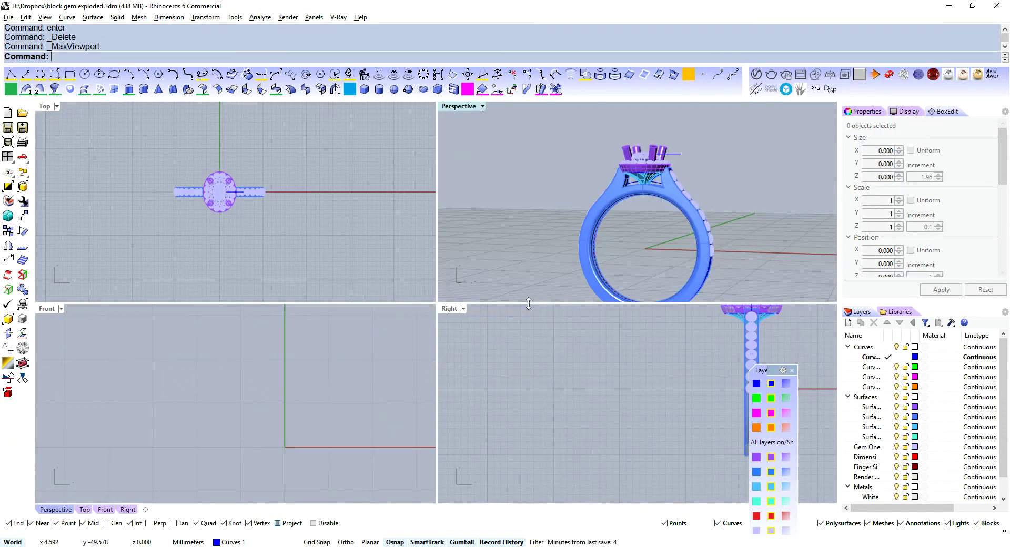
scroll(335, 382, down, 2)
right_drag(432, 345, 261, 431)
scroll(311, 409, down, 4)
right_drag(310, 408, 324, 453)
right_drag(287, 381, 324, 407)
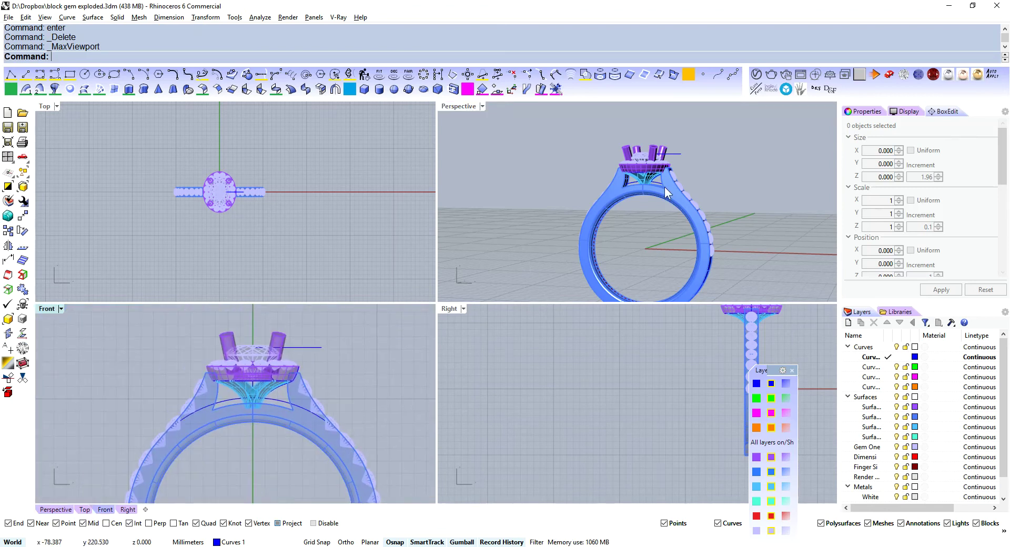
right_drag(718, 159, 664, 220)
scroll(663, 221, up, 8)
click(662, 222)
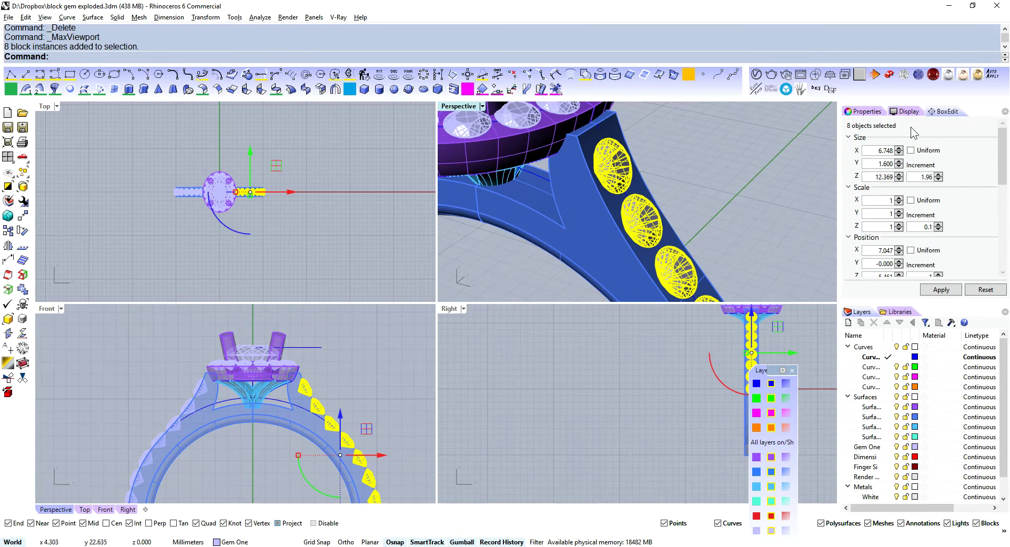
click(867, 112)
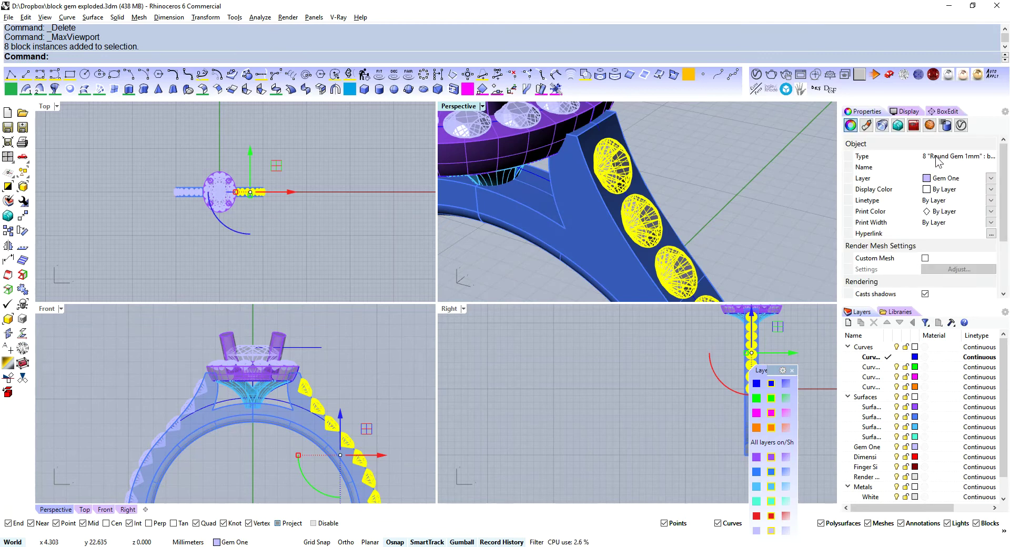
- Compare the block types of individual halo gems and shoulder gems in the object properties, then clear the selection
shift+right_drag(794, 148, 826, 193)
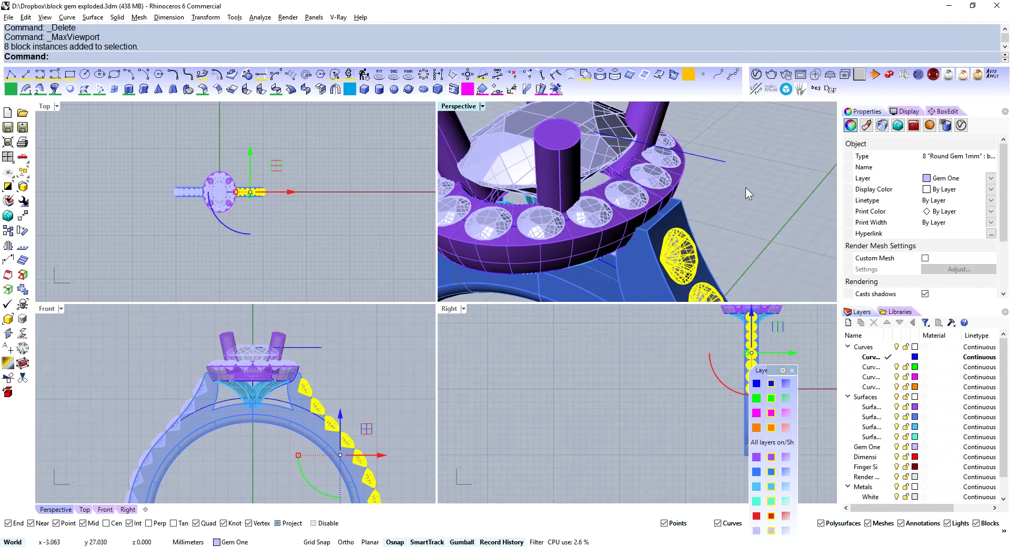
click(661, 179)
right_drag(652, 178, 882, 193)
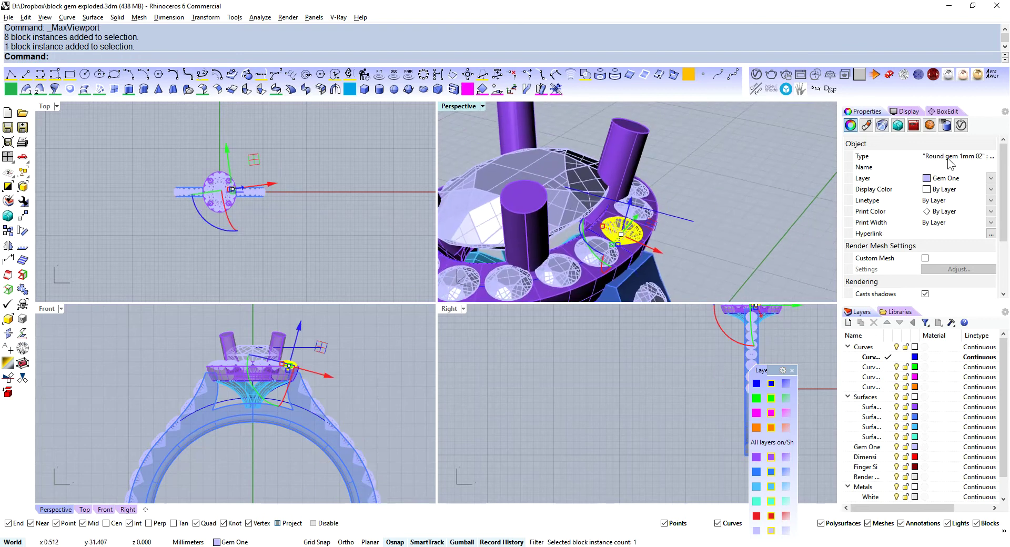
click(560, 160)
right_drag(695, 226, 652, 198)
scroll(611, 152, down, 6)
click(694, 175)
right_drag(611, 151, 611, 221)
scroll(639, 182, up, 6)
click(545, 212)
scroll(547, 216, down, 6)
scroll(606, 243, up, 5)
click(598, 241)
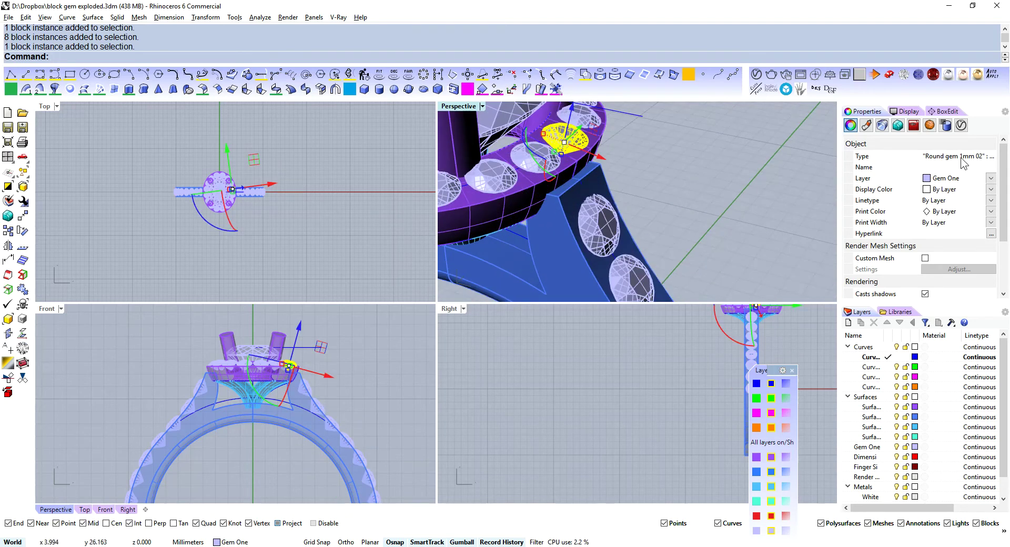
scroll(683, 177, down, 4)
right_drag(683, 177, 654, 200)
click(655, 200)
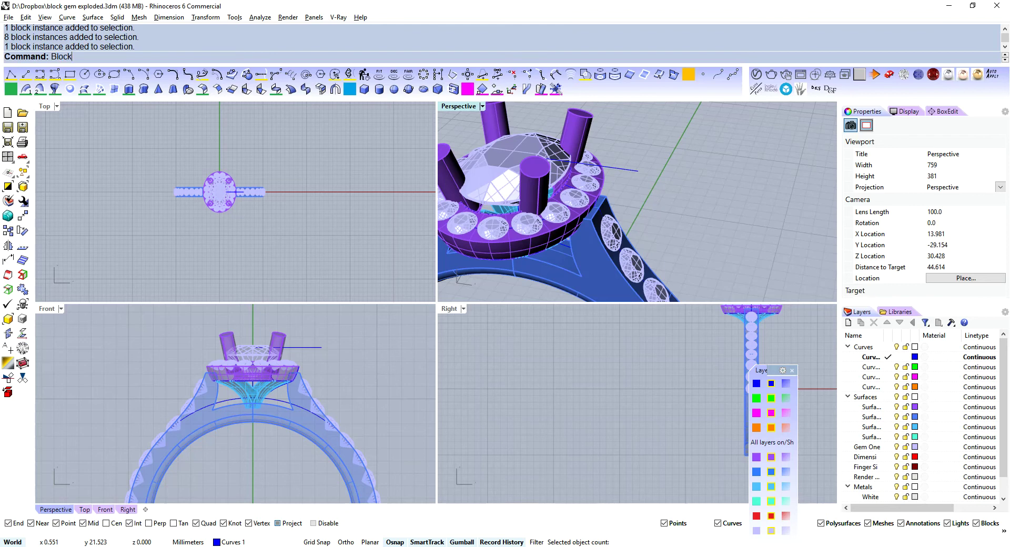
- Review the Round gem 1mm 02 and Round Gem 1mm definitions in the Block Manager and close it
text(BlockM)
key(Return)
click(259, 194)
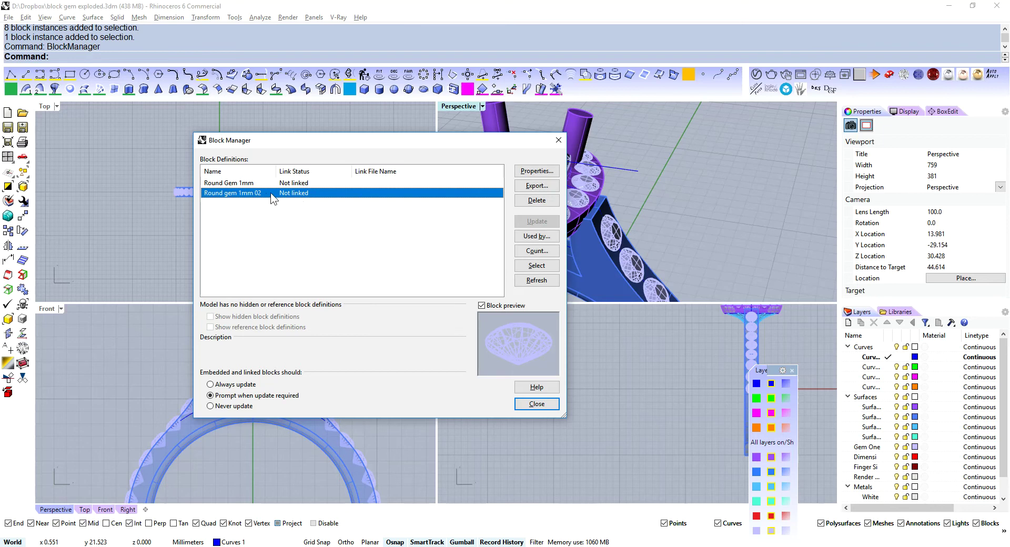
click(253, 184)
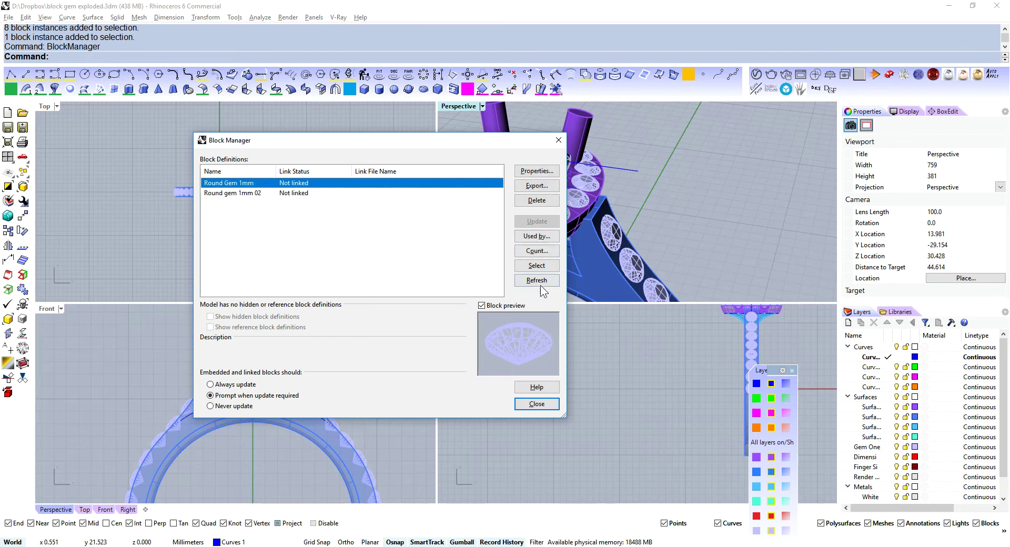
click(537, 404)
- Insert a 1 mm round gem block on the Gem One layer at the origin with the custom macro
scroll(363, 381, down, 3)
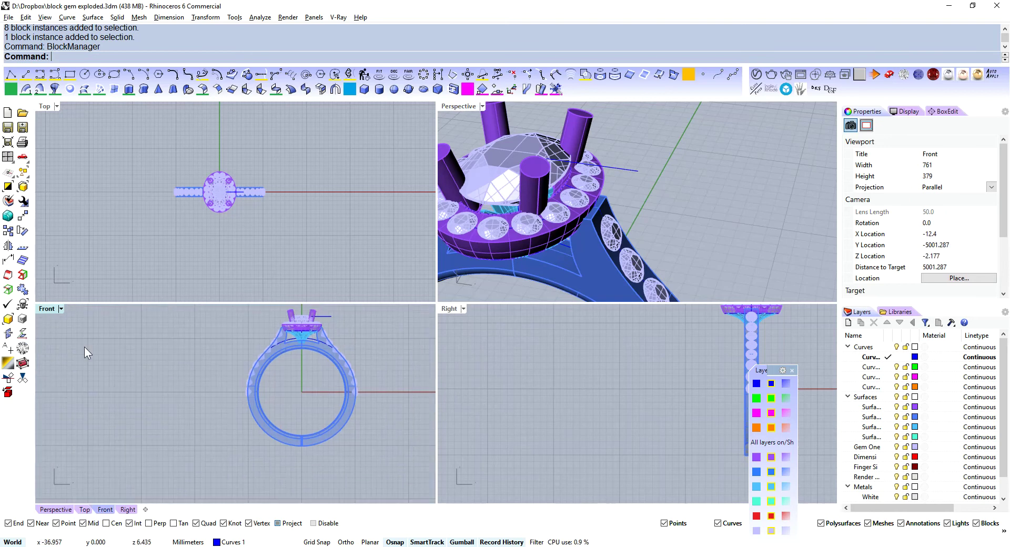
click(23, 349)
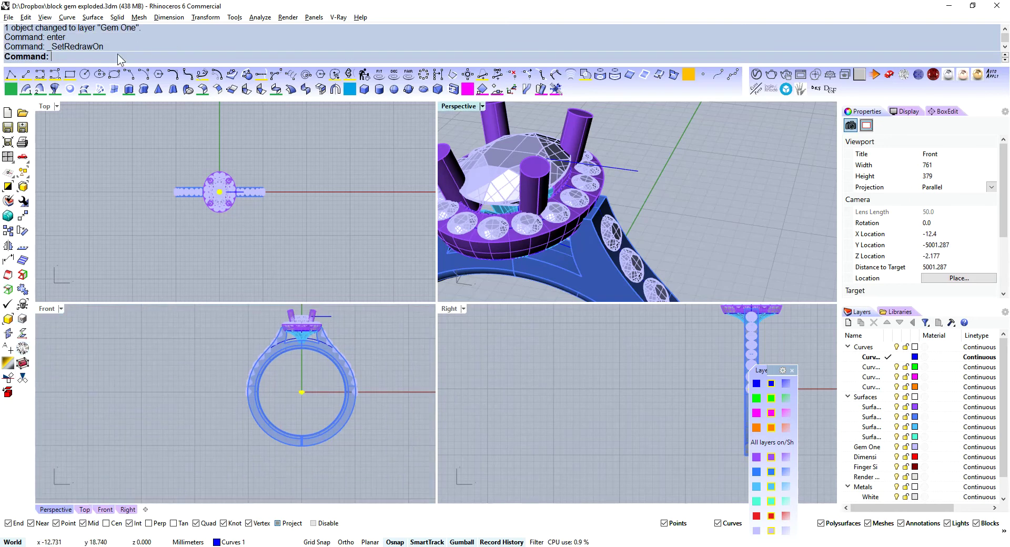
click(336, 405)
- Edit the Round Gem 1mm block at the ring's centre, scale its gem up uniformly to several times its size, and accept the edit
scroll(312, 393, up, 5)
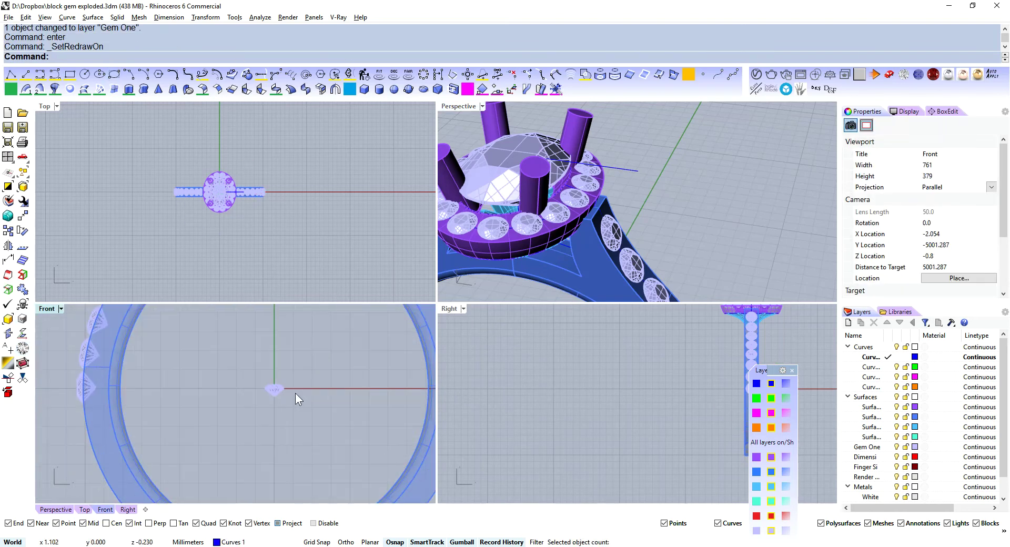
double_click(276, 389)
right_drag(306, 381, 294, 441)
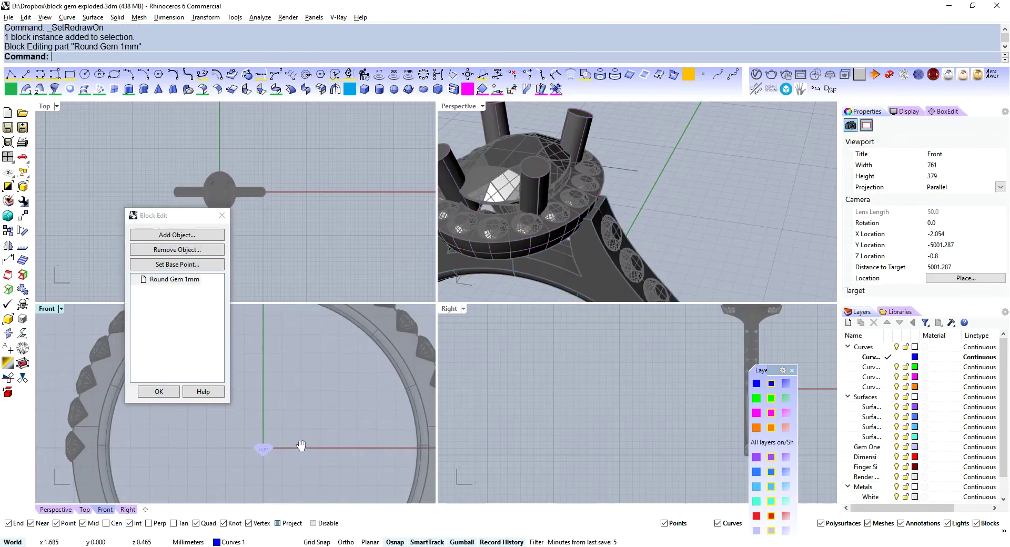
click(265, 454)
shift+drag(254, 450, 230, 450)
click(167, 390)
scroll(570, 166, down, 5)
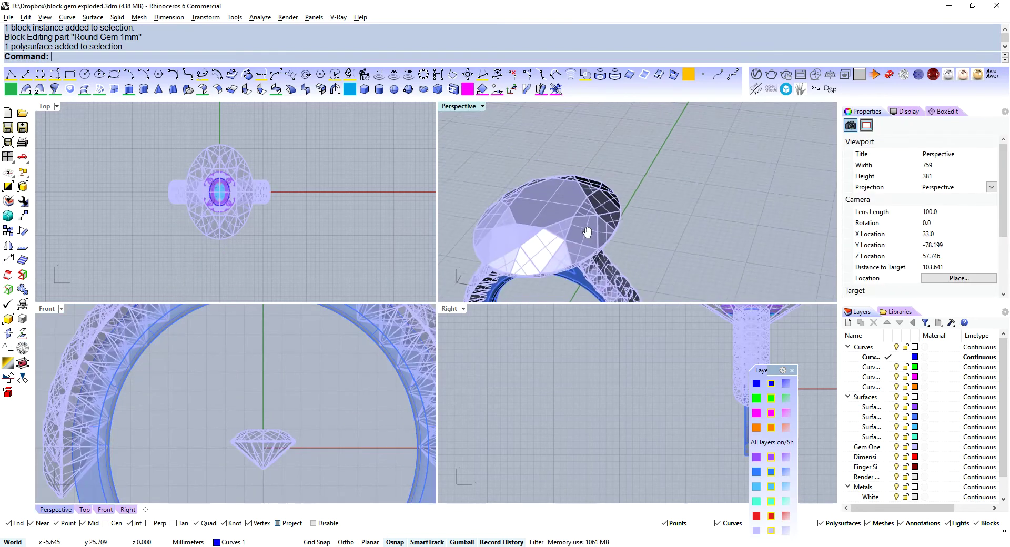
- Undo the last Round Gem 1mm block edit that enlarged the gems
click(579, 171)
key(ctrl+z)
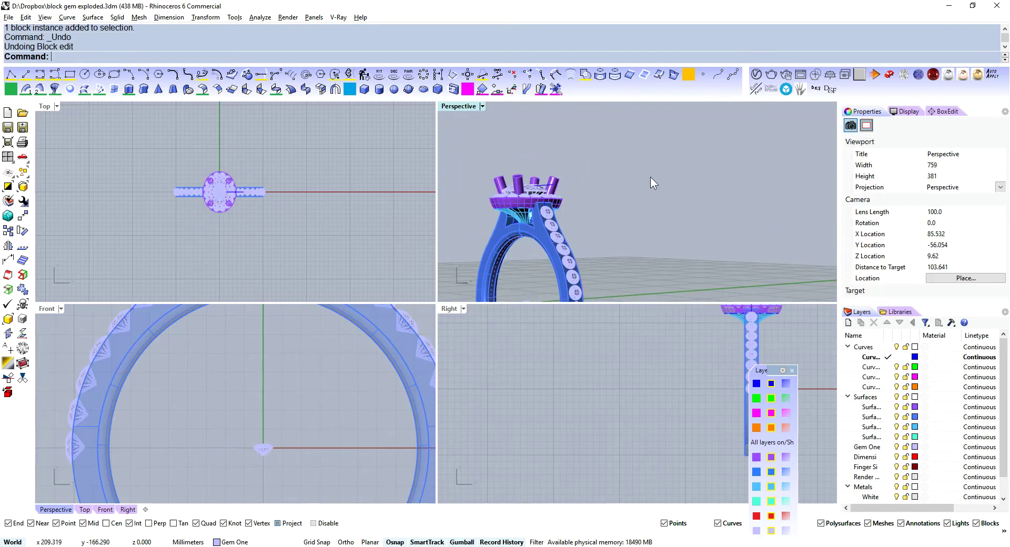
- Replace only the oval centre gem's block with the Round gem 1mm 02 definition using ReplaceBlock, without including additional instances
scroll(535, 197, up, 5)
click(523, 179)
right_drag(618, 142, 620, 187)
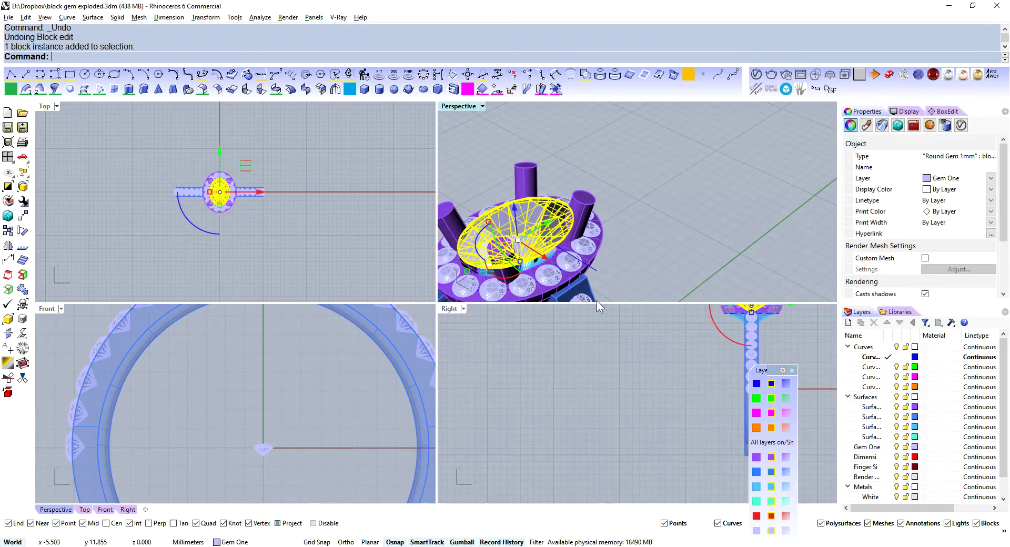
scroll(589, 271, up, 3)
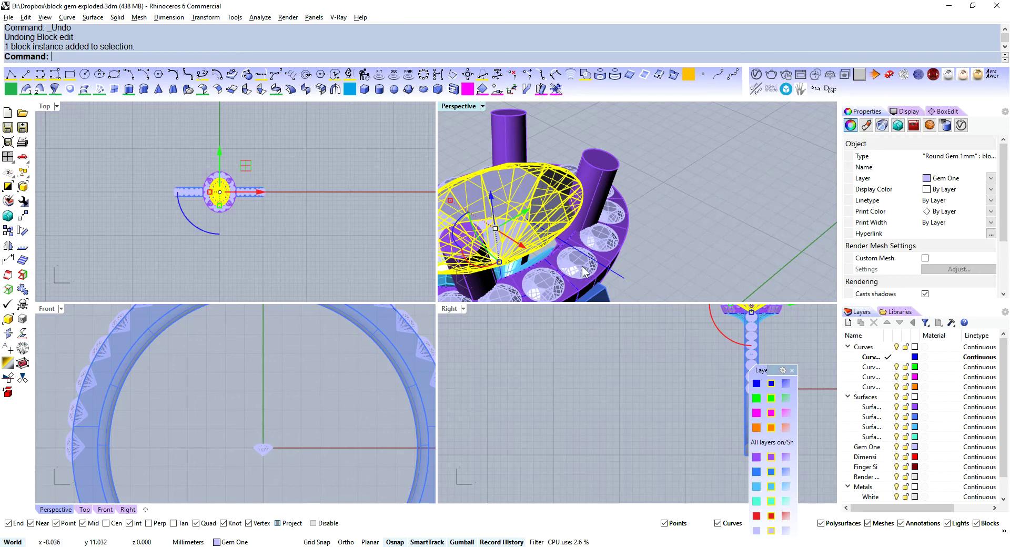
right_drag(578, 267, 576, 256)
text(ReplaceBlock)
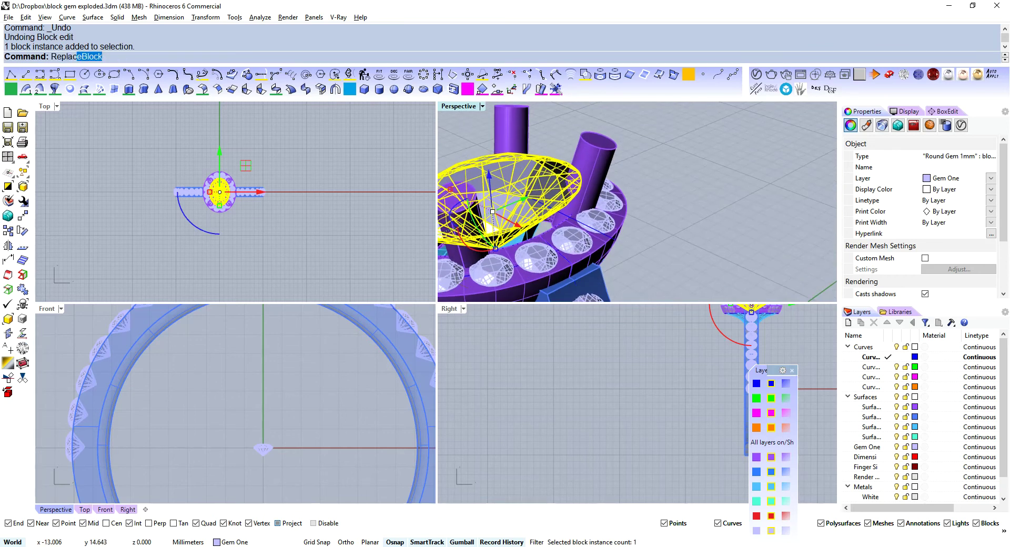
key(Return)
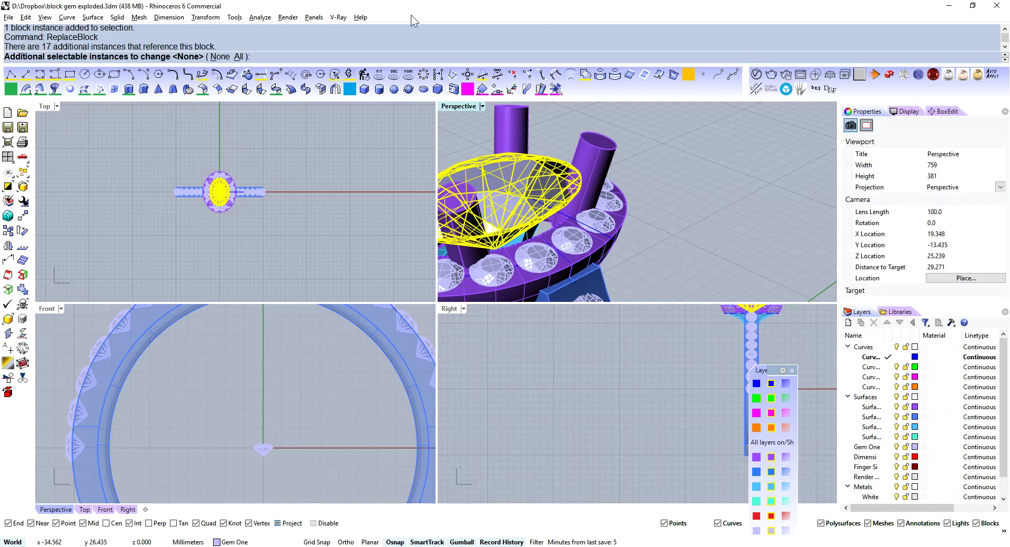
right_click(435, 159)
click(210, 58)
click(584, 195)
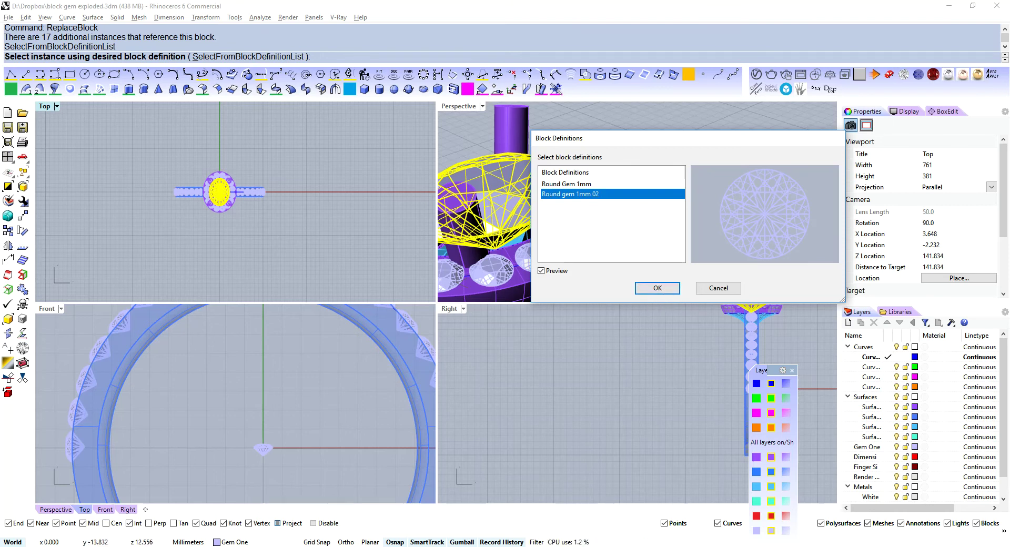
click(658, 289)
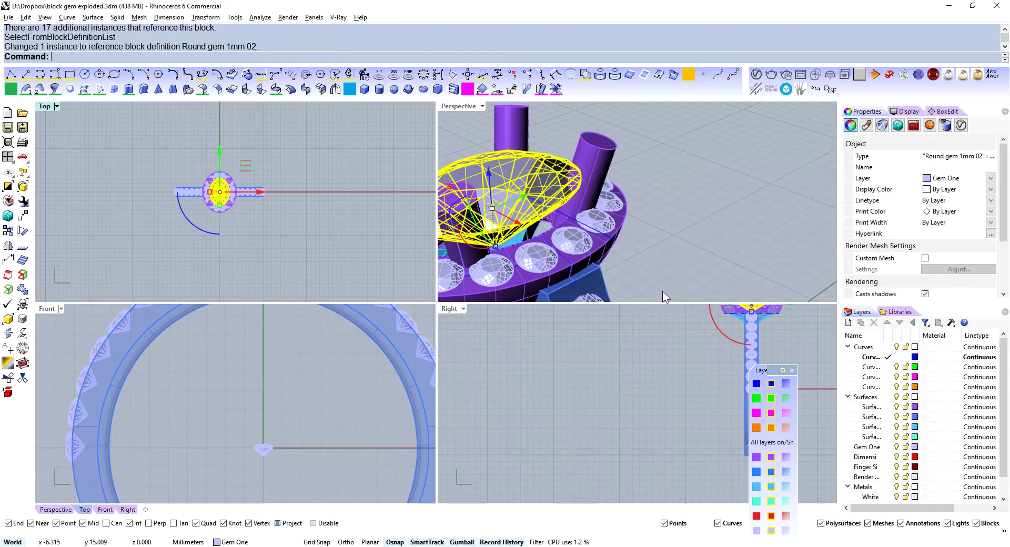
- Check the block types of the centre gem, a halo gem and the shoulder gems in the object properties, then clear the selection
right_drag(662, 291, 671, 170)
click(614, 166)
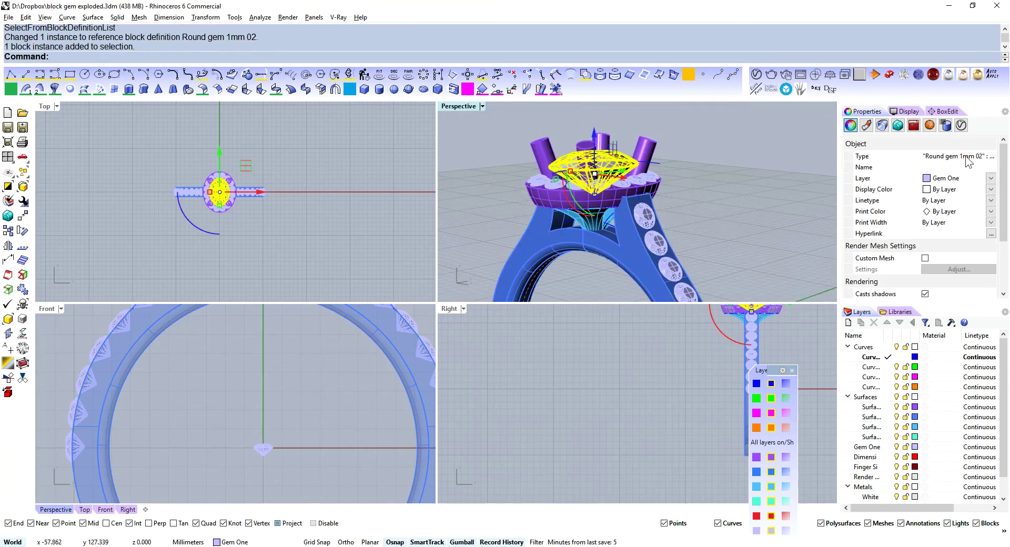
scroll(620, 182, up, 4)
click(629, 179)
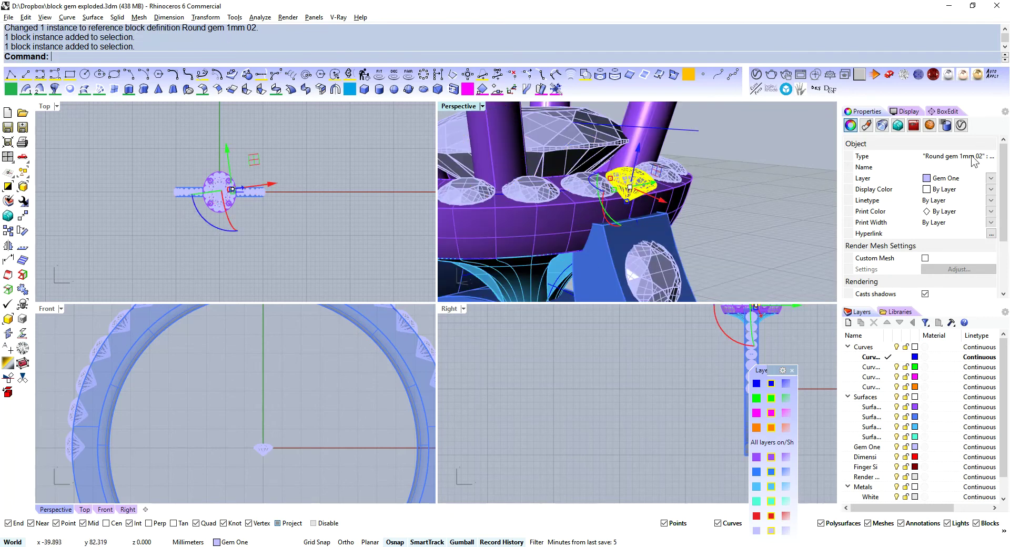
key(Escape)
click(636, 270)
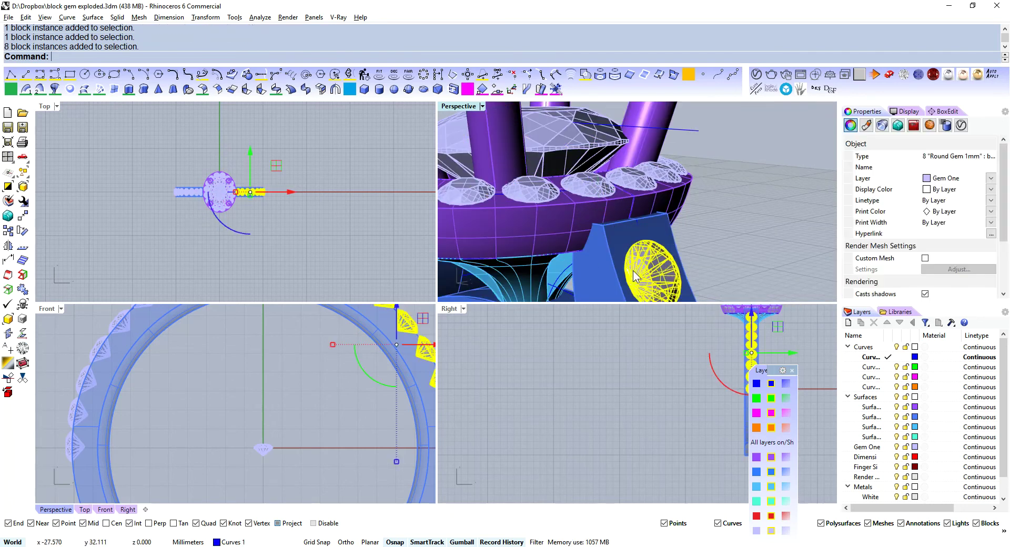
click(743, 234)
- Examine the profile and spacing of the shoulder gems along the ring band in the Front view
scroll(703, 253, down, 7)
right_drag(703, 253, 578, 257)
click(333, 401)
right_drag(307, 441, 182, 440)
scroll(283, 415, up, 4)
scroll(260, 429, down, 4)
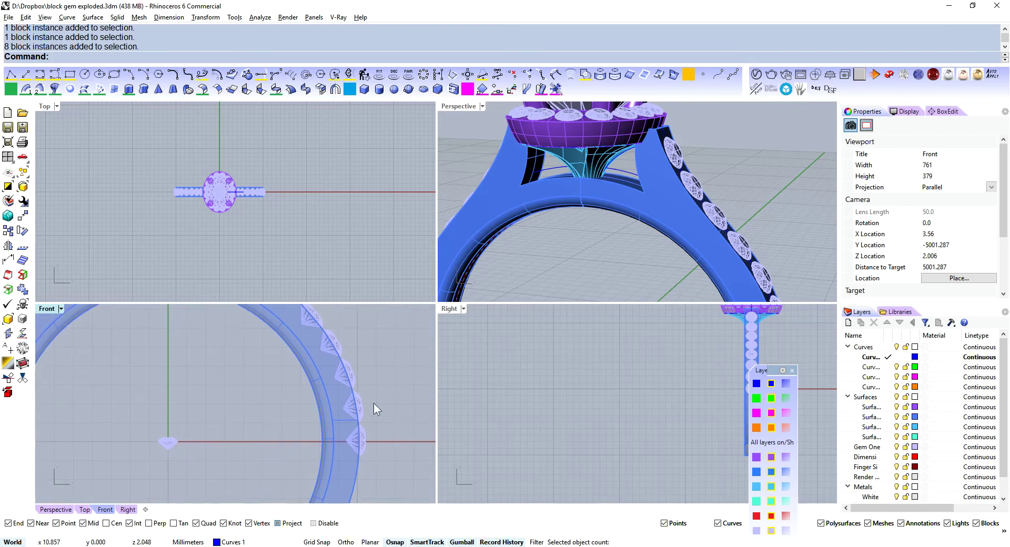
scroll(373, 403, down, 4)
right_drag(366, 394, 343, 408)
scroll(331, 435, up, 8)
scroll(339, 388, up, 1)
scroll(339, 390, up, 1)
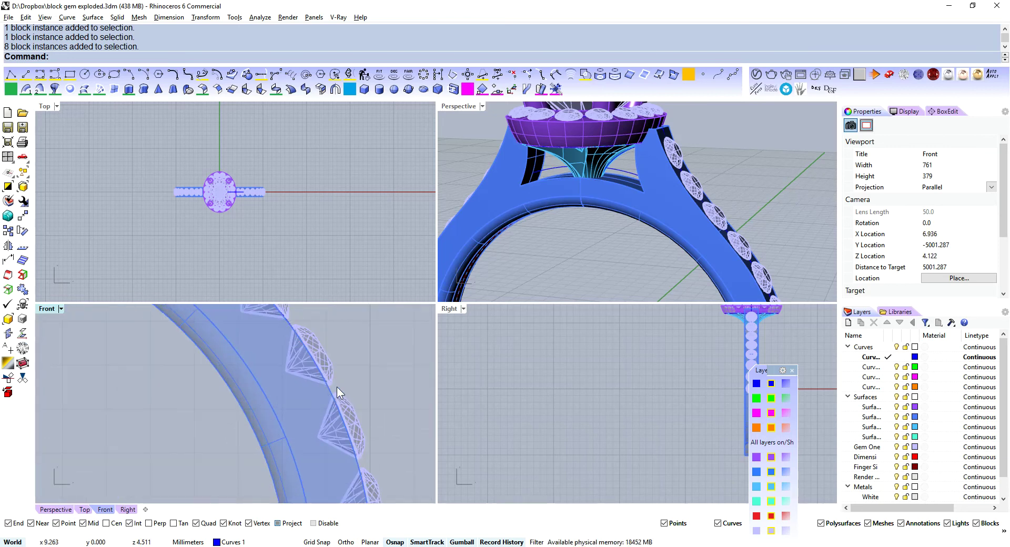
scroll(338, 378, down, 5)
right_drag(338, 378, 332, 428)
scroll(345, 433, down, 3)
right_drag(287, 360, 304, 388)
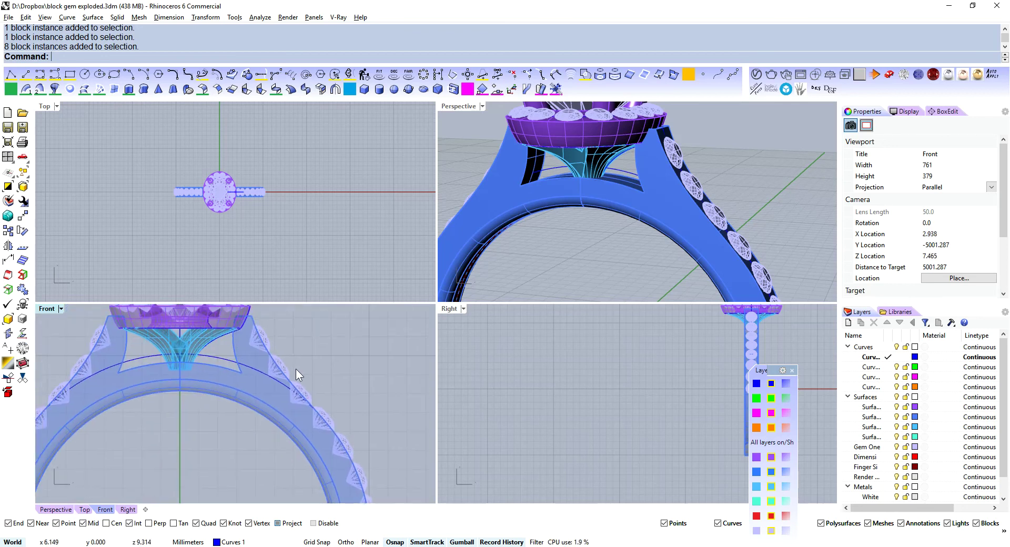
scroll(300, 395, up, 6)
right_drag(271, 341, 253, 400)
scroll(251, 439, down, 6)
right_drag(253, 439, 265, 332)
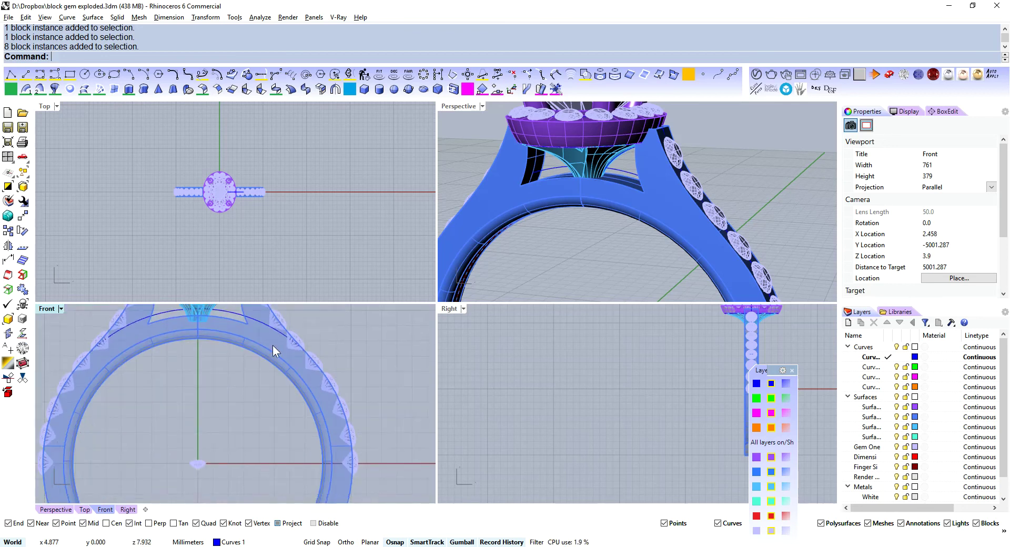
- Open the Round Gem 1mm block at the ring's centre for editing and import the microclaw cutters into it
scroll(273, 390, down, 3)
right_drag(273, 405, 251, 438)
scroll(331, 406, up, 5)
scroll(223, 431, up, 5)
double_click(219, 423)
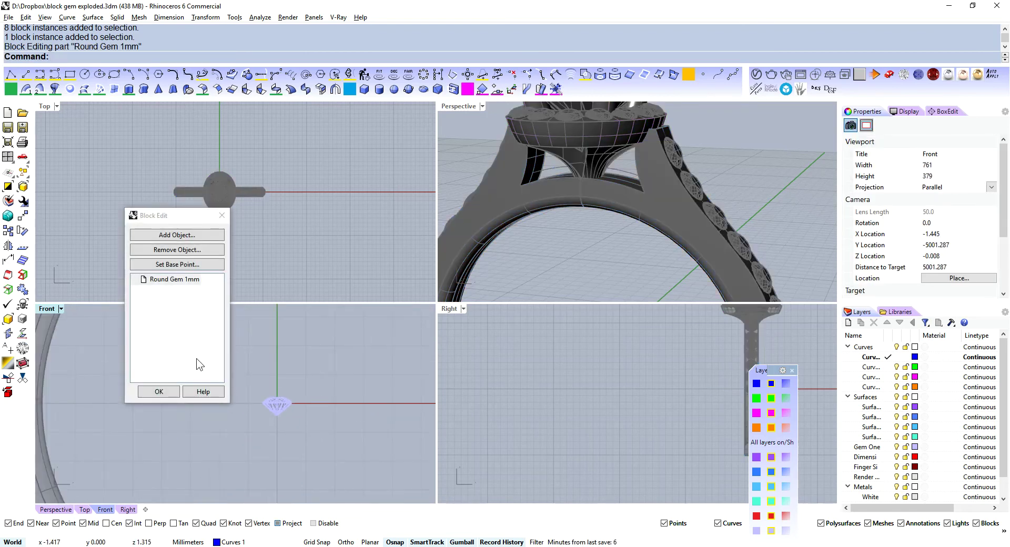
middle_click(307, 386)
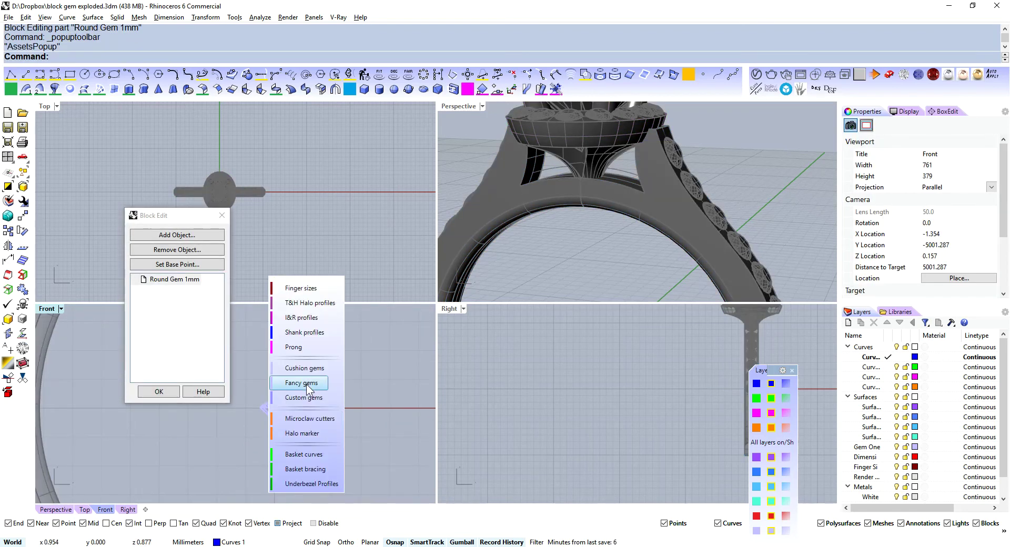
click(321, 429)
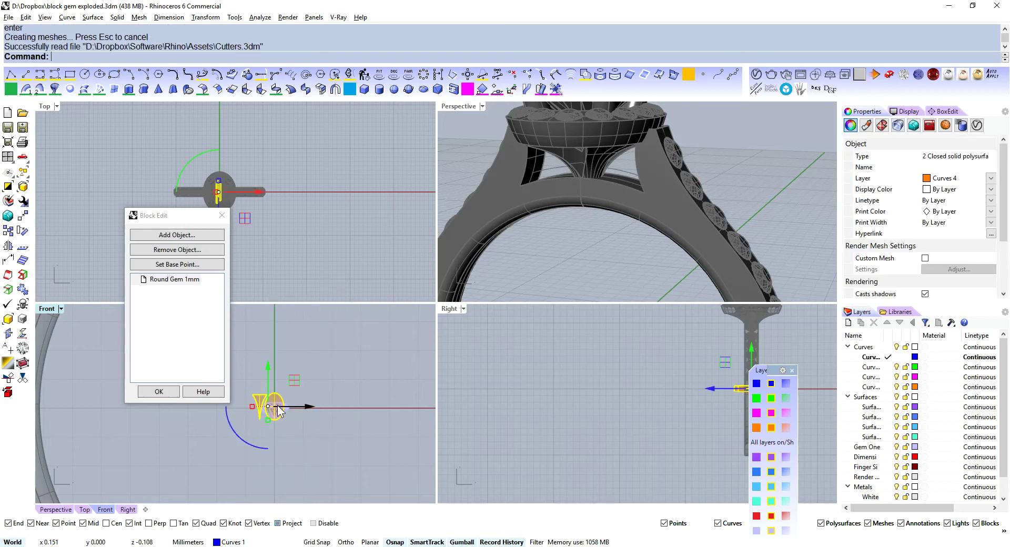
- Raise both cutters slightly over the gem and fine-tune the sideways position of the flared and oval cutters individually
mouse_move(335, 392)
right_down()
mouse_move(298, 389)
mouse_move(330, 398)
right_up()
scroll(319, 375, up, 4)
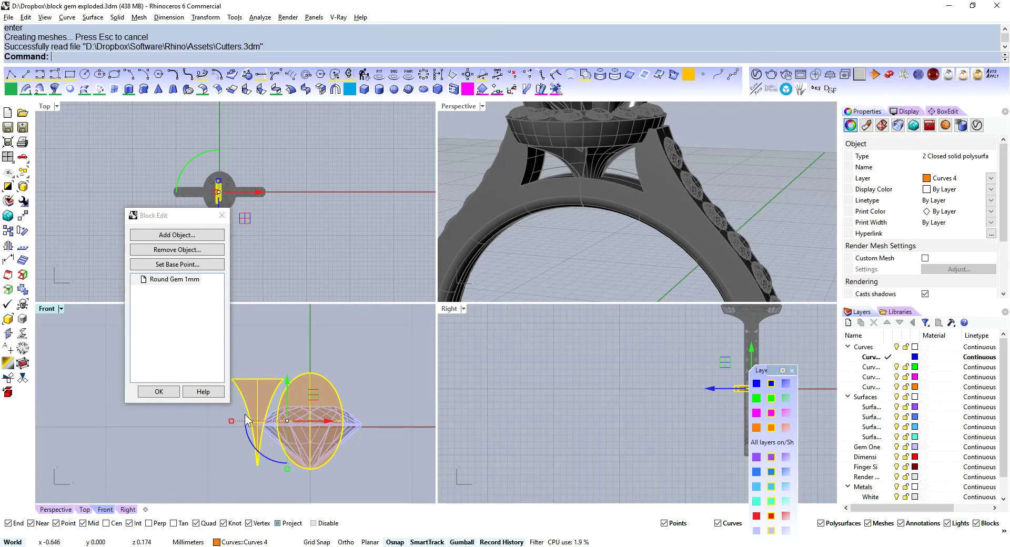
drag(286, 384, 286, 373)
click(300, 384)
drag(278, 410, 284, 411)
right_drag(291, 419, 361, 409)
click(334, 396)
drag(365, 401, 360, 403)
right_drag(361, 404, 249, 410)
right_drag(279, 442, 387, 402)
scroll(387, 402, up, 4)
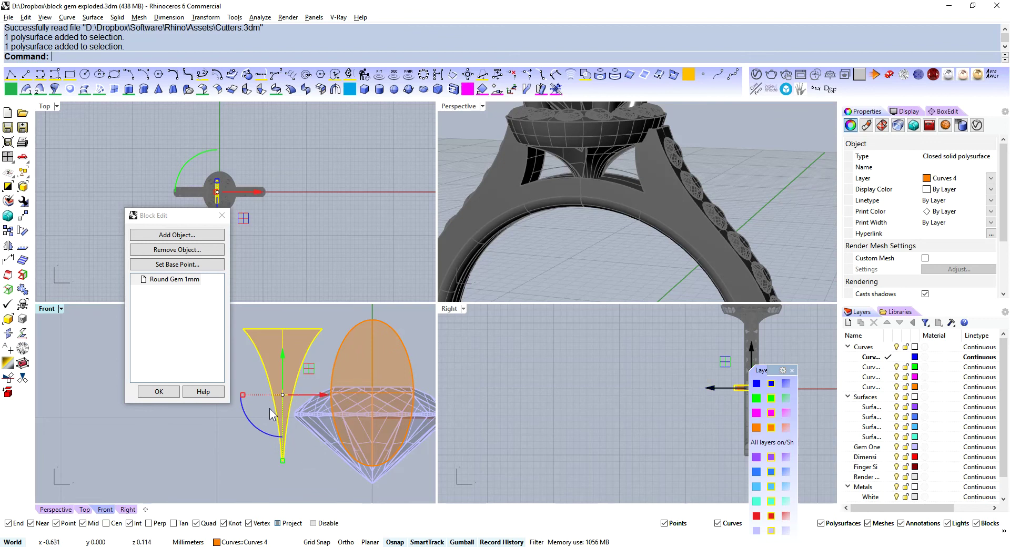
scroll(292, 429, down, 6)
click(349, 413)
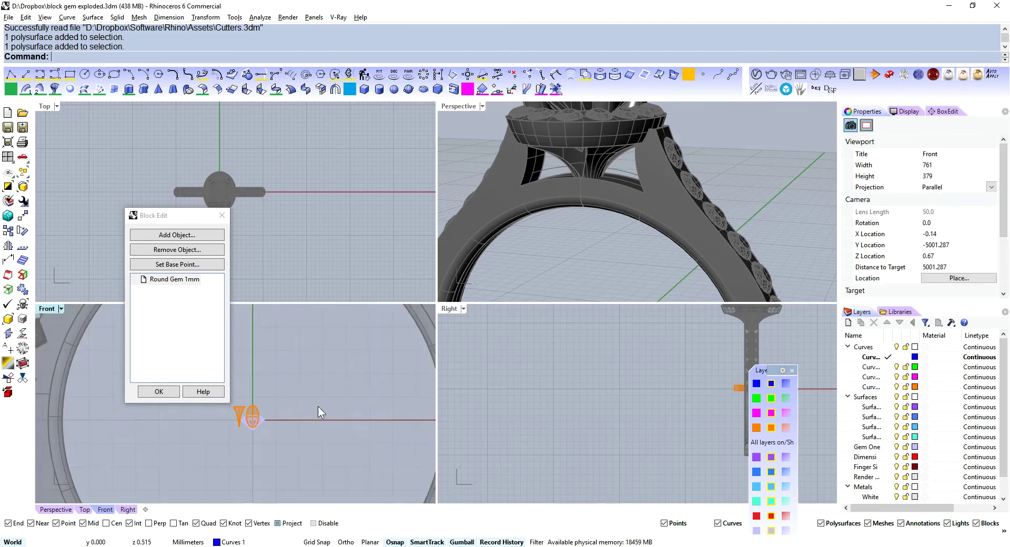
- Accept the Round Gem 1mm block edit with the added cutters
scroll(327, 409, down, 2)
scroll(719, 210, down, 8)
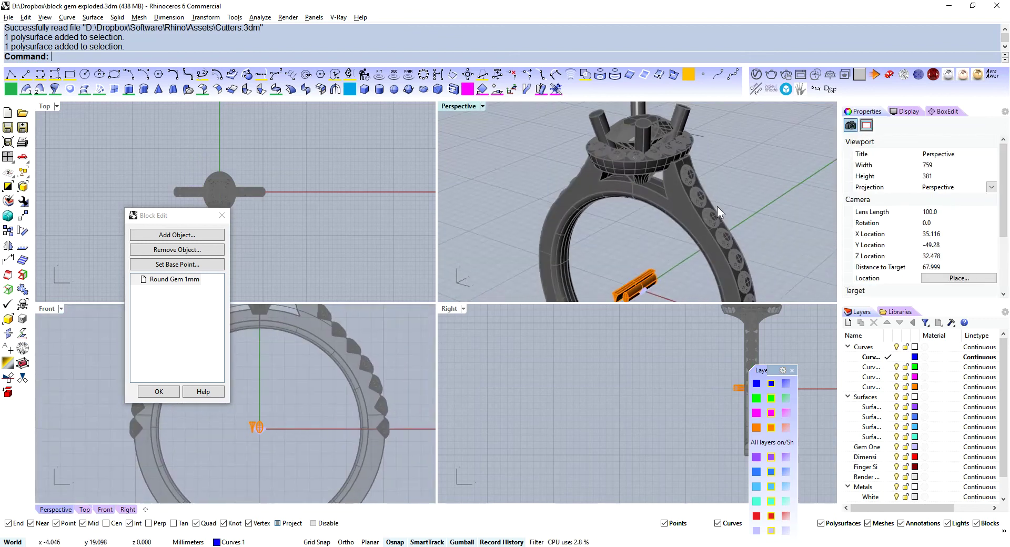
click(160, 389)
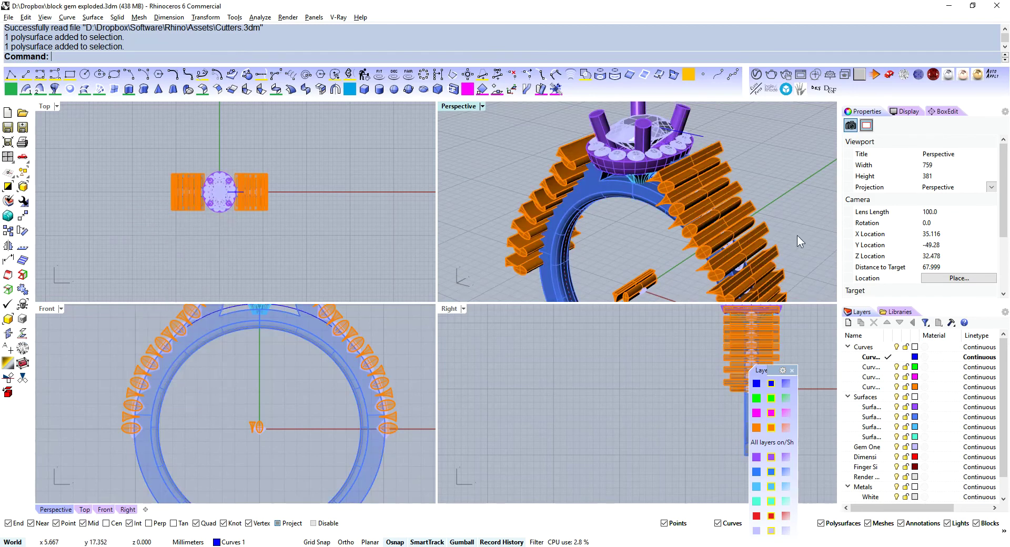
- Examine the cutters along both ring shoulders and select the left shoulder row and the centre block to inspect them
right_drag(797, 235, 700, 258)
right_drag(237, 341, 293, 380)
scroll(262, 336, up, 6)
click(261, 336)
scroll(268, 378, down, 5)
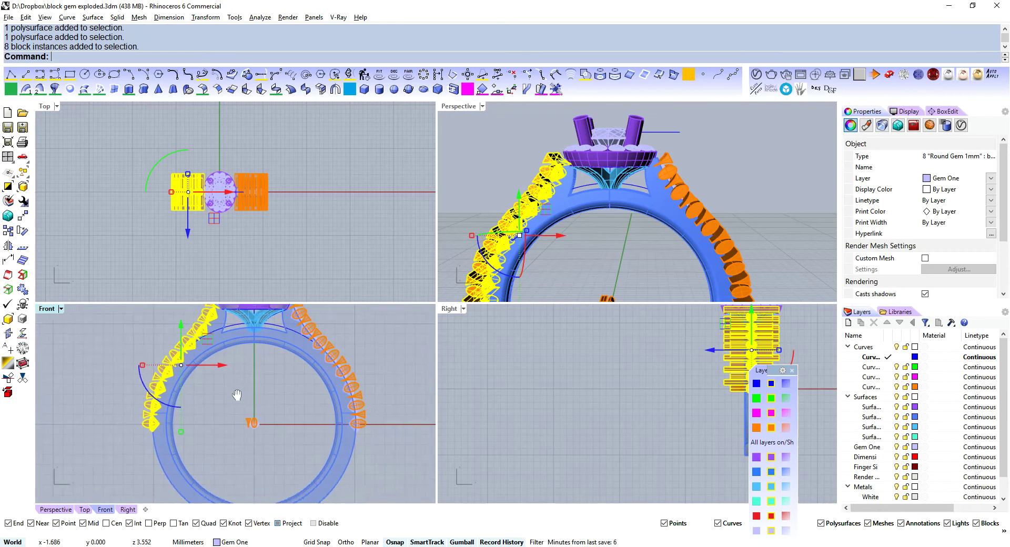
scroll(251, 452, up, 6)
scroll(308, 400, down, 4)
click(276, 402)
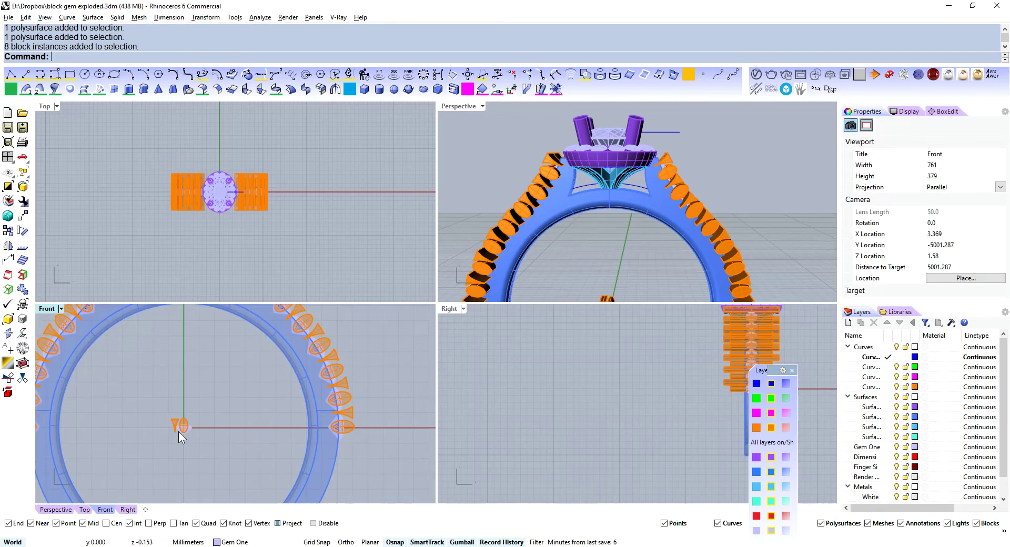
scroll(176, 432, up, 5)
click(179, 423)
click(283, 348)
scroll(311, 354, down, 4)
scroll(340, 409, up, 6)
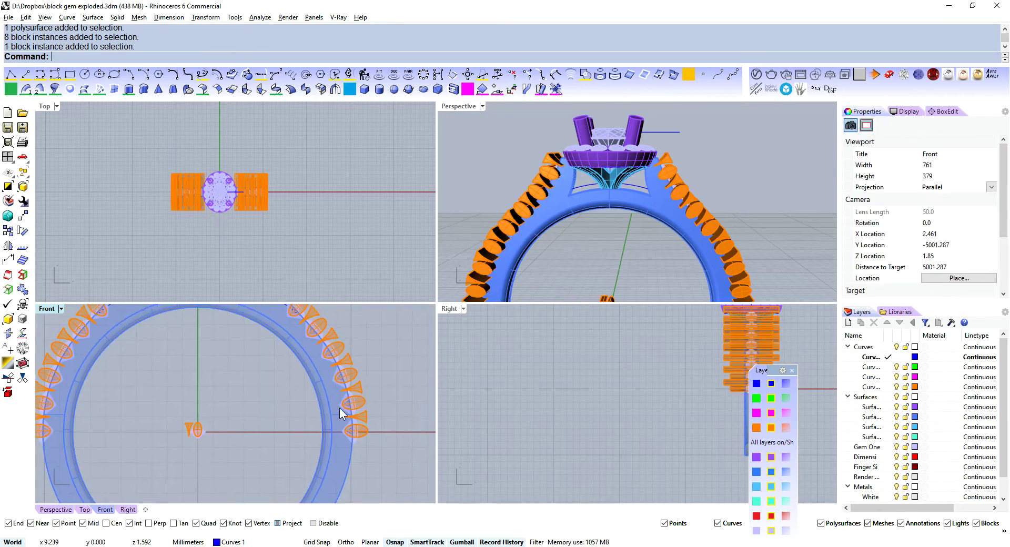
- Explode the right shoulder's gem blocks into separate gems and cutters
click(376, 402)
text(explode)
key(Return)
scroll(390, 401, down, 2)
click(399, 399)
- Maximize the Front view and compare the object types of the right and left shoulder rows in the properties
scroll(368, 384, down, 4)
right_drag(331, 311, 311, 372)
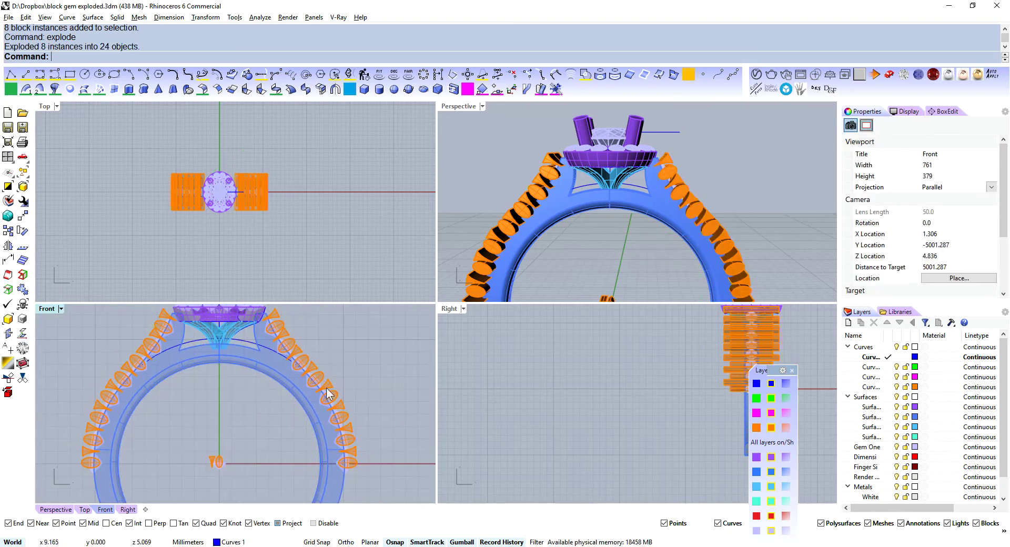
scroll(343, 383, down, 4)
key(ctrl+m)
right_drag(616, 198, 536, 216)
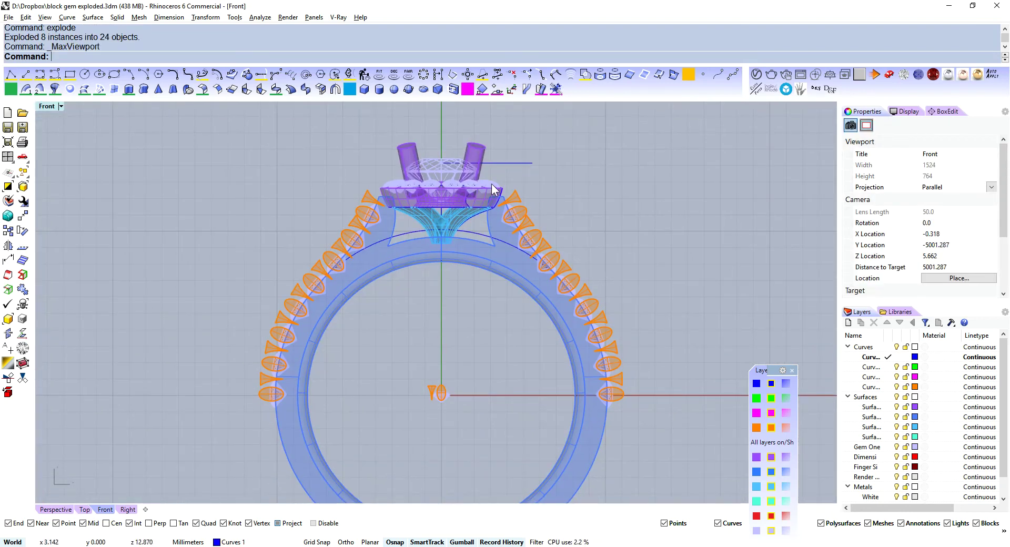
drag(490, 183, 680, 444)
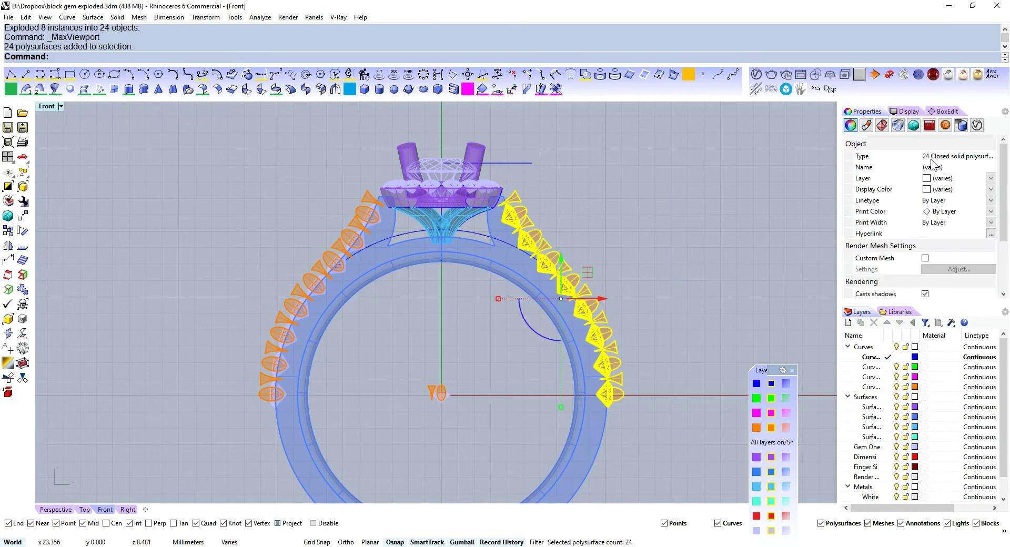
key(Escape)
drag(177, 187, 407, 442)
right_drag(681, 315, 637, 311)
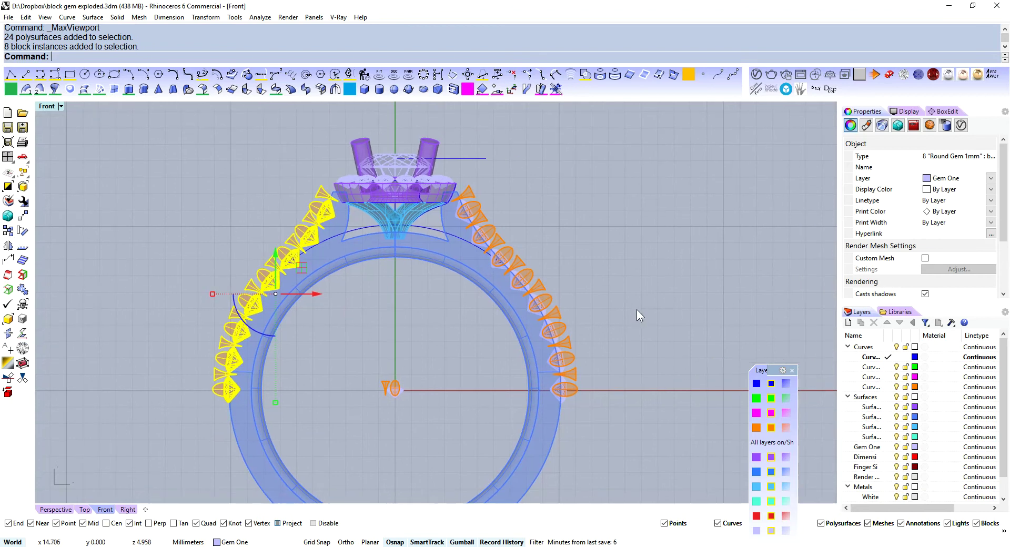
key(Escape)
- Move the lowest flared cutter of the exploded right row to just below the last gem
scroll(565, 388, up, 10)
click(597, 354)
right_drag(604, 342, 481, 228)
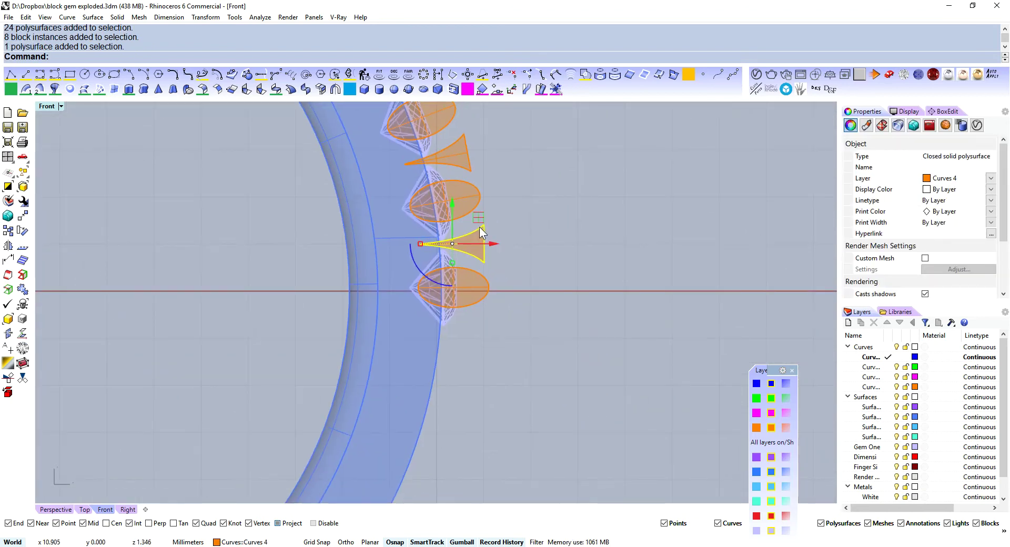
scroll(479, 226, up, 4)
drag(451, 232, 453, 406)
drag(414, 462, 408, 460)
drag(457, 411, 457, 405)
click(591, 355)
- Edit the Round Gem 1mm block at the ring's centre, delete its two cutters, and accept the edit
scroll(538, 345, down, 14)
right_drag(319, 323, 426, 365)
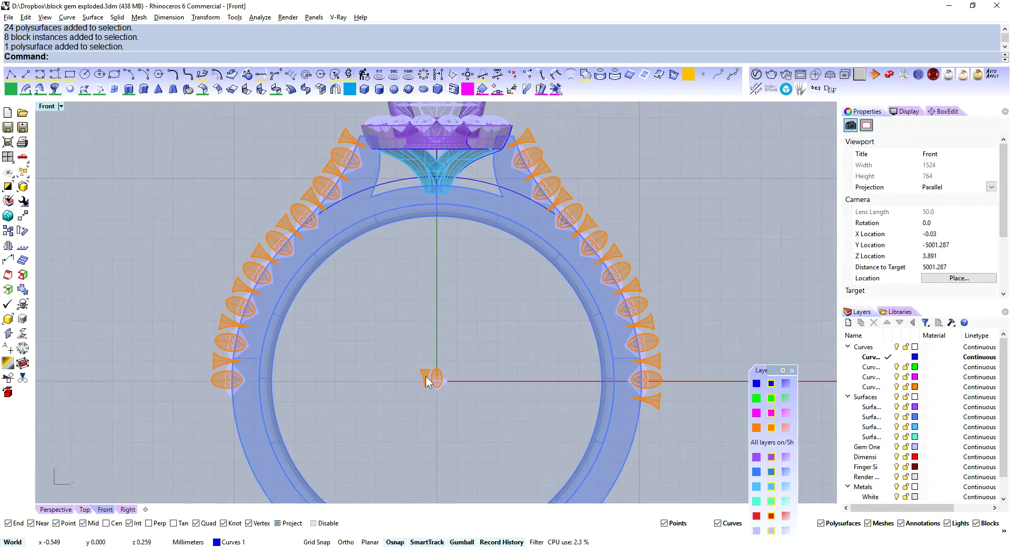
double_click(426, 377)
drag(510, 348, 350, 405)
key(Delete)
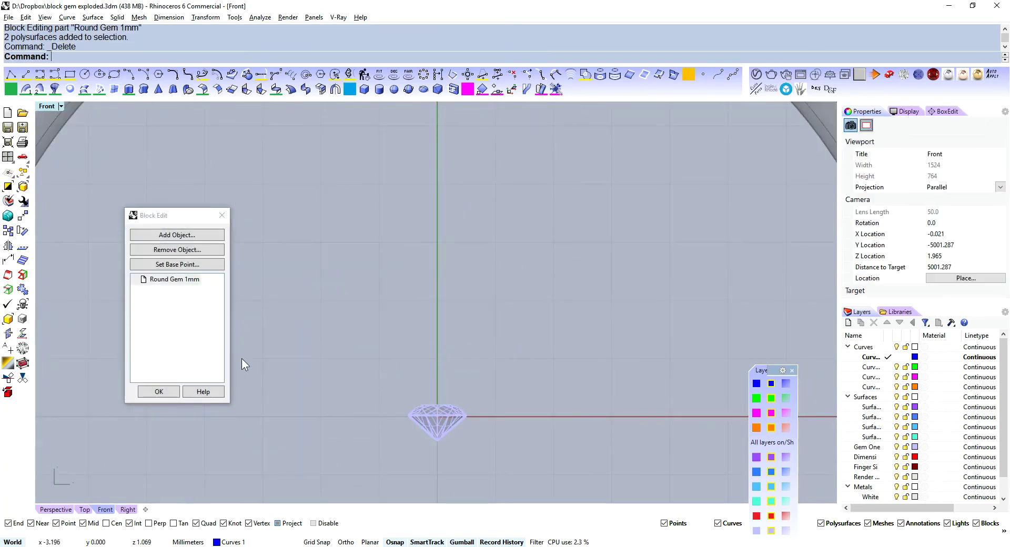
click(171, 392)
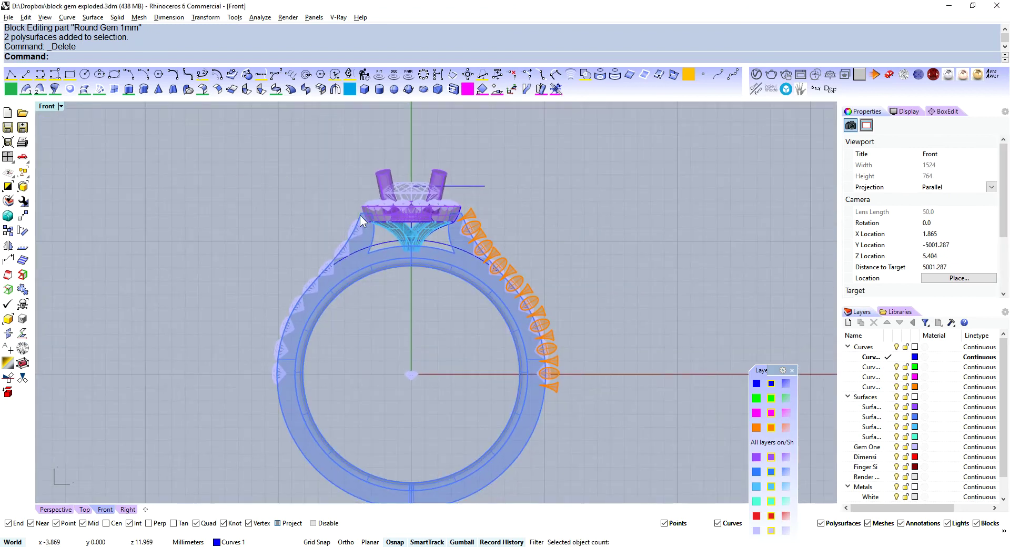
- Mirror all the Curves 4 cutters from the right shoulder across to the left shoulder
right_drag(679, 266, 640, 274)
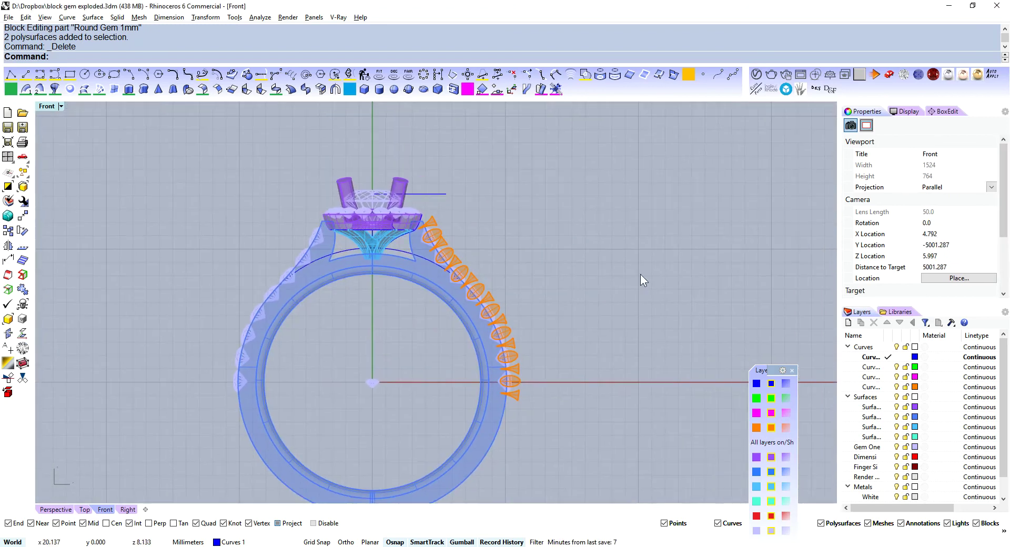
click(771, 427)
right_drag(552, 318, 592, 255)
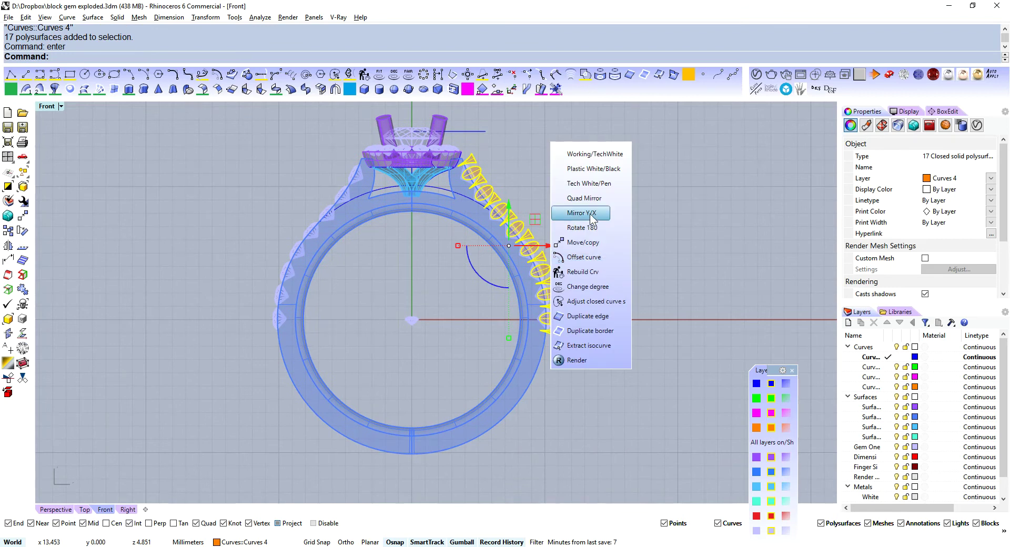
click(579, 214)
- Boolean-subtract all the Curves 4 cutters on both shoulders from the ring band
click(437, 197)
text(D)
key(Return)
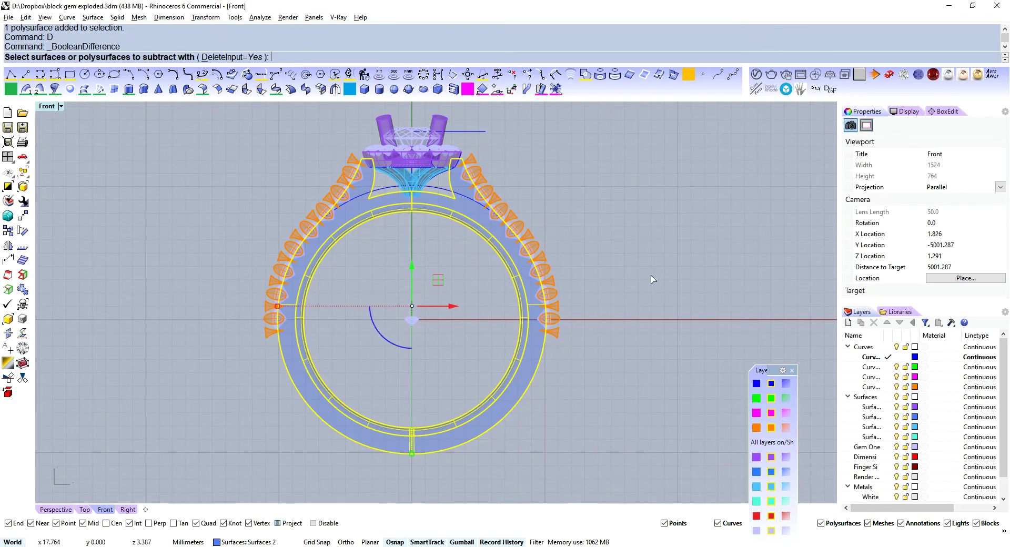
click(771, 428)
key(Return)
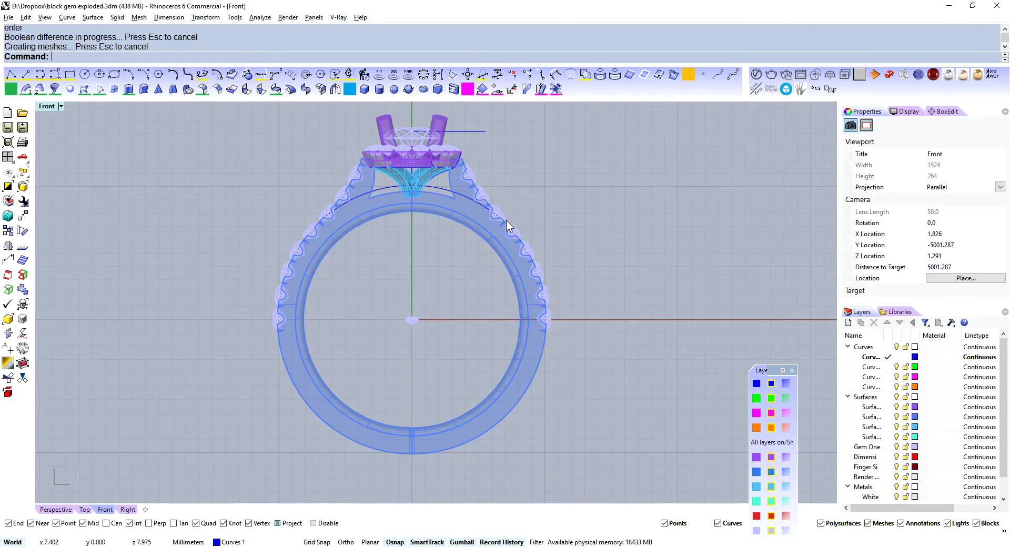
- Split the right shoulder's rail curve at the cuts beyond the first and last gems, and delete the outer pieces
scroll(527, 237, up, 5)
scroll(529, 450, down, 5)
scroll(428, 289, up, 6)
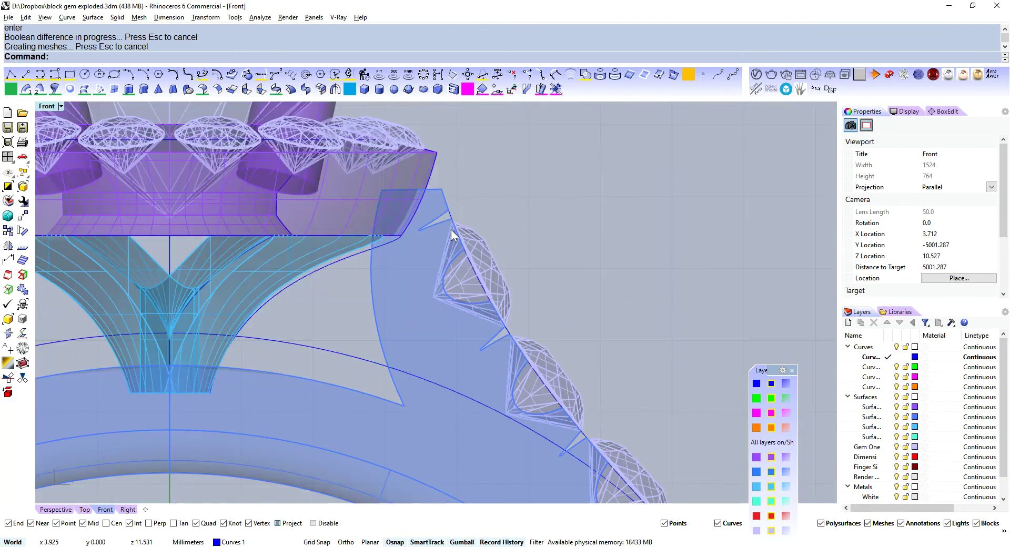
click(455, 222)
text(split)
key(Return)
text(p)
key(Return)
scroll(455, 217, up, 3)
scroll(445, 212, down, 6)
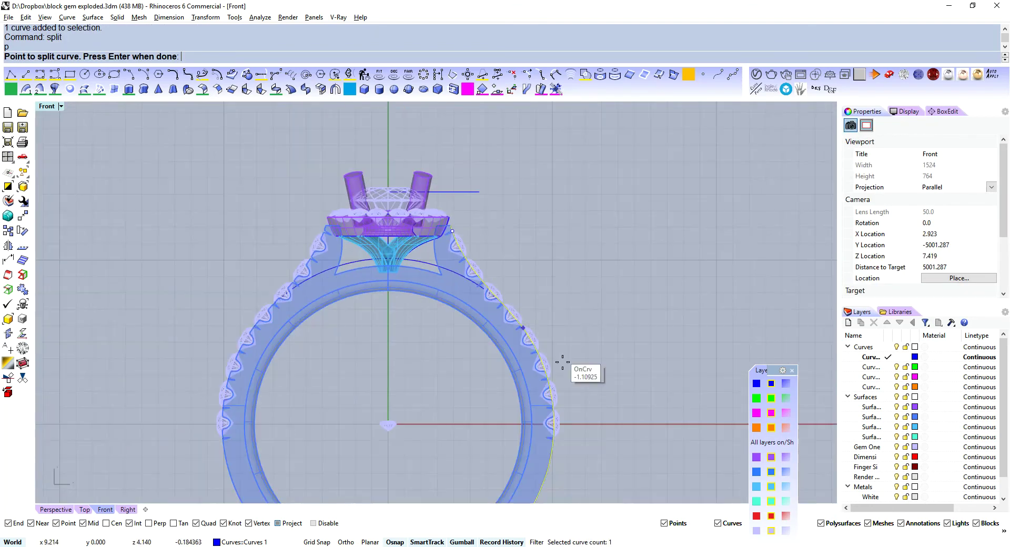
scroll(547, 448, up, 8)
click(554, 483)
key(Return)
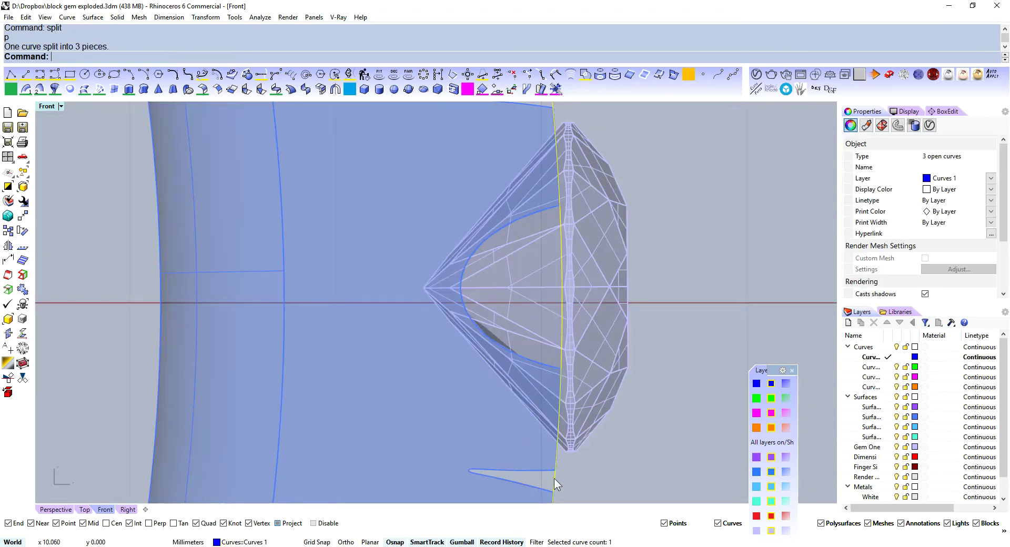
ctrl+click(557, 471)
key(Delete)
- Pipe the remaining shoulder rail curve with a 0.7 mm diameter along its length
click(556, 477)
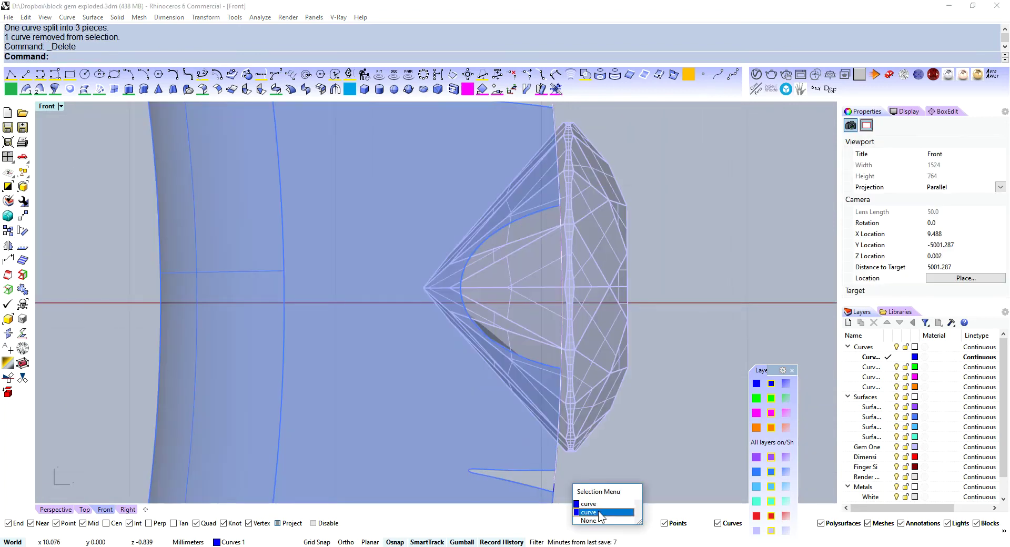
click(590, 510)
scroll(589, 401, down, 3)
key(ctrl+m)
scroll(714, 207, up, 6)
key(ctrl+m)
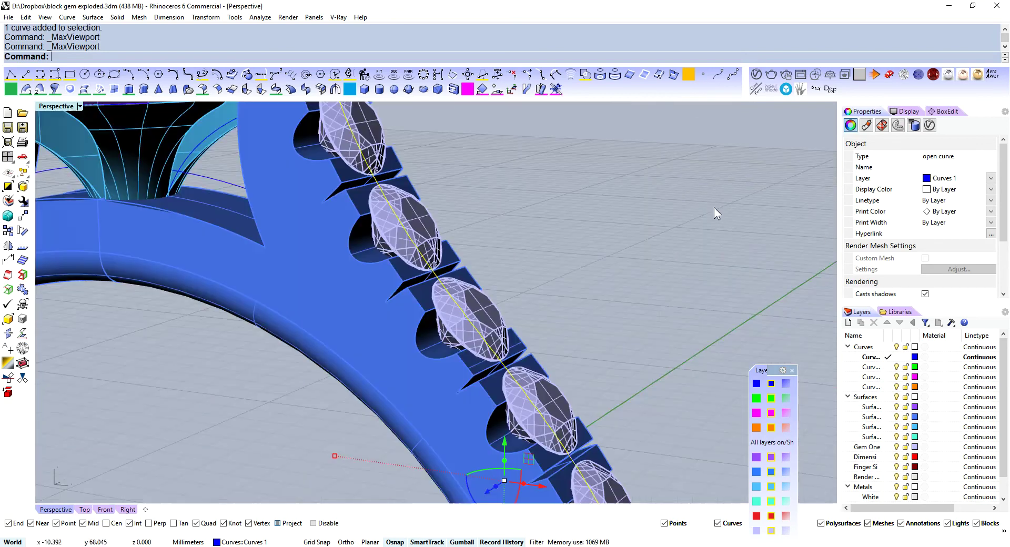
scroll(614, 238, up, 3)
key(F4)
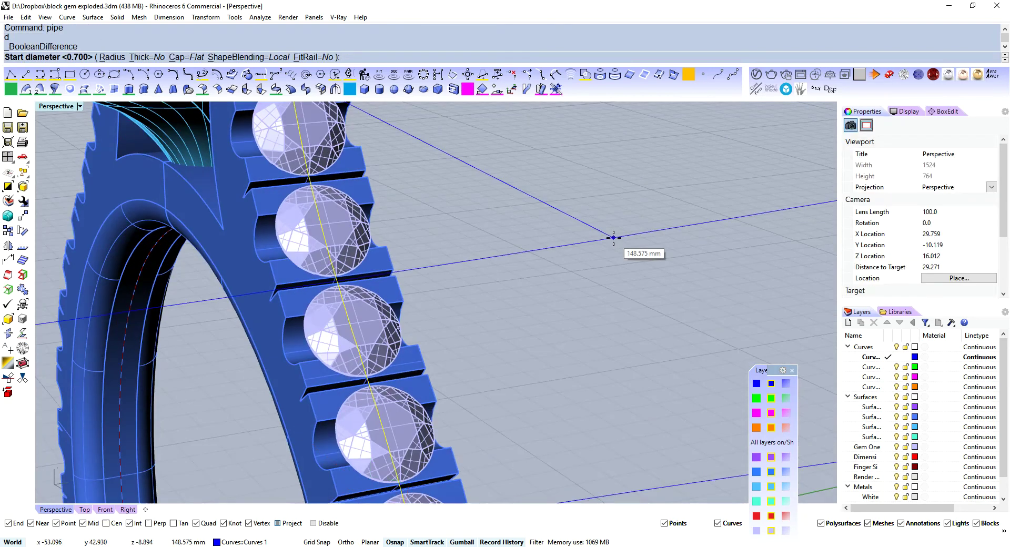
key(Return)
key(Return)
key(Return)
- Widen the pipe slightly across the band's width and mirror it onto the left shoulder
scroll(595, 234, down, 9)
right_drag(595, 234, 519, 247)
key(Escape)
scroll(468, 331, up, 7)
click(468, 332)
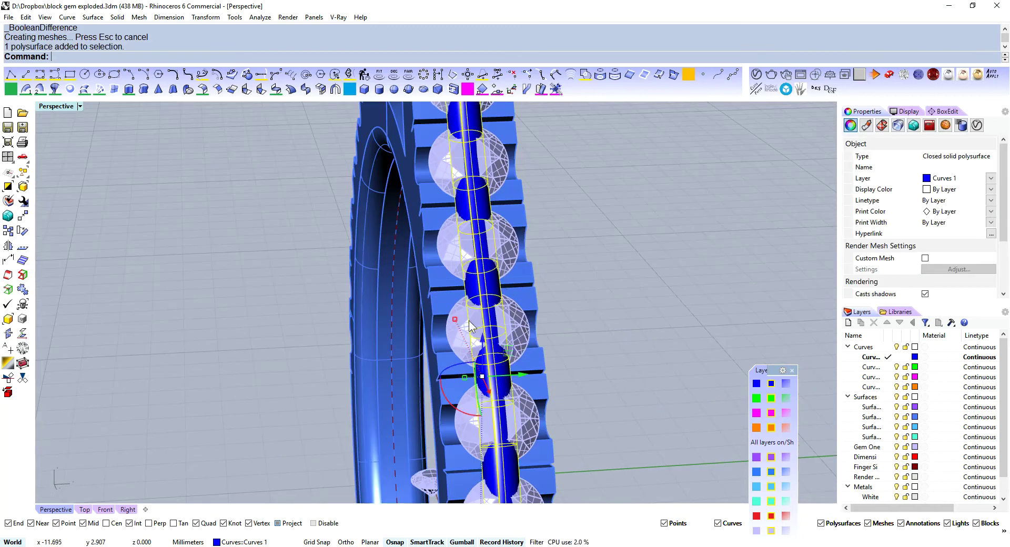
drag(464, 379, 457, 377)
scroll(458, 377, down, 7)
right_drag(458, 377, 662, 315)
middle_click(664, 315)
- Boolean-subtract the two shoulder pipes from the ring band to cut a channel through each row
text(d)
key(Return)
scroll(482, 301, up, 5)
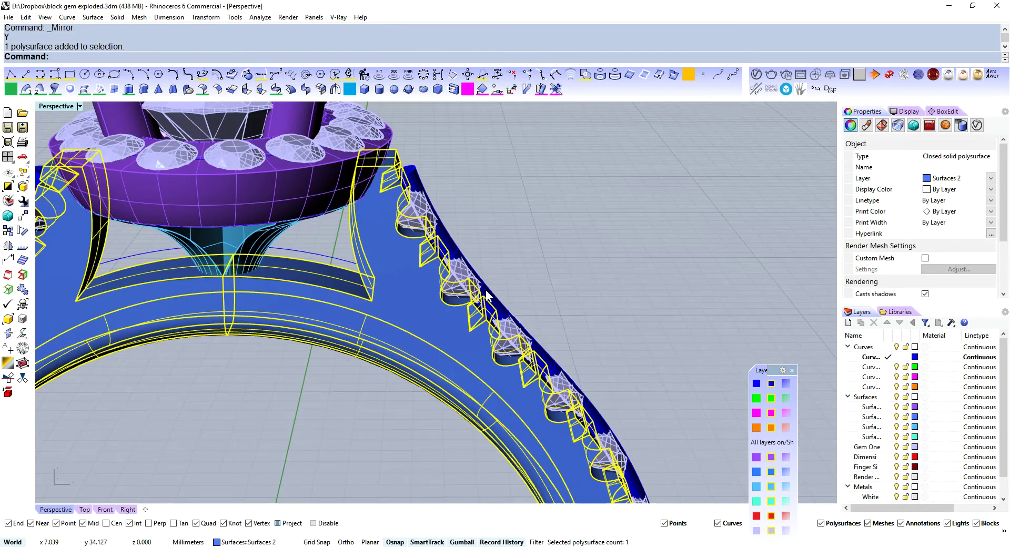
click(497, 293)
shift+right_drag(158, 227, 403, 235)
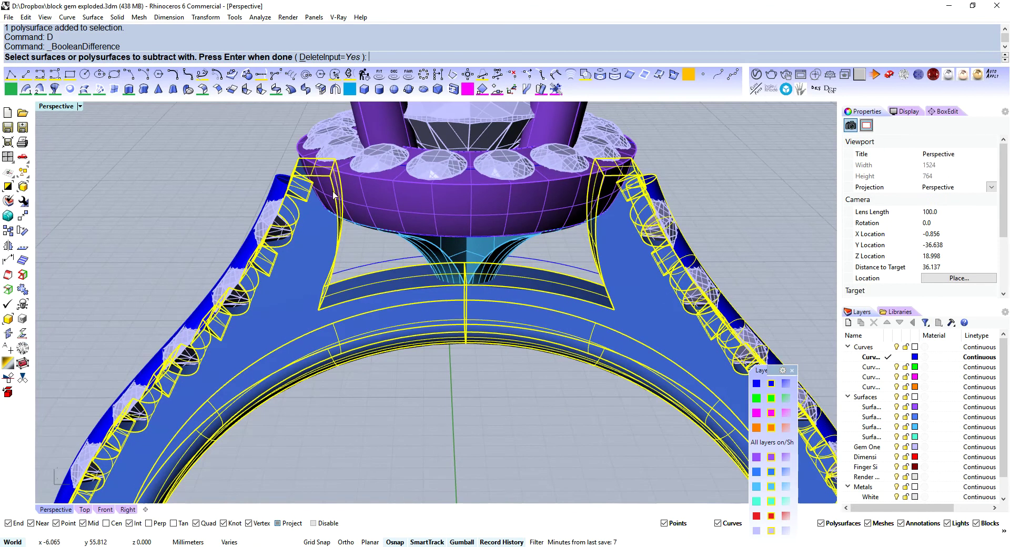
click(279, 179)
key(Return)
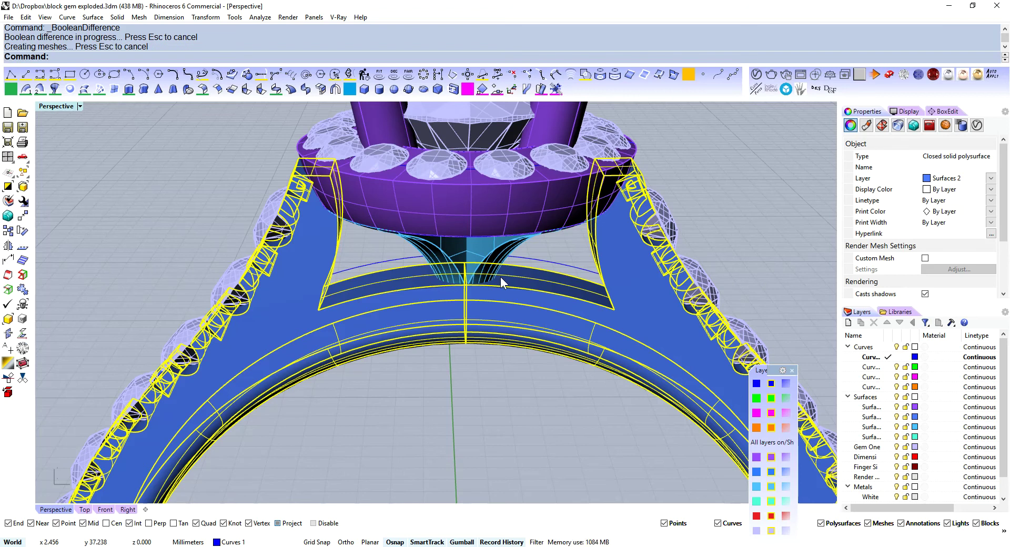
click(753, 245)
- Hide the Gem One layer, examine the channel and prong cuts on the shoulders, and show the gems again
scroll(753, 245, down, 10)
right_drag(752, 245, 520, 311)
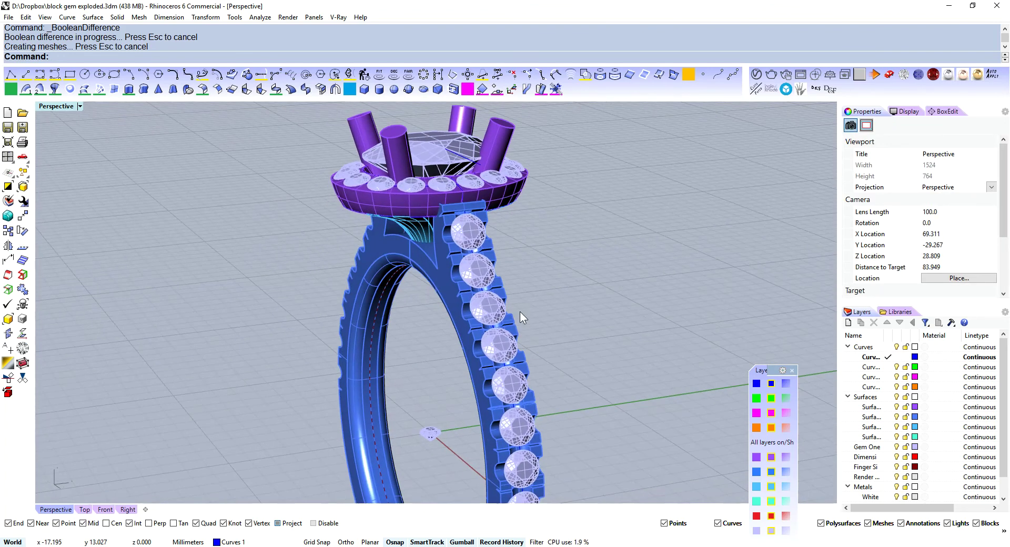
click(786, 530)
scroll(514, 320, up, 5)
scroll(533, 326, down, 7)
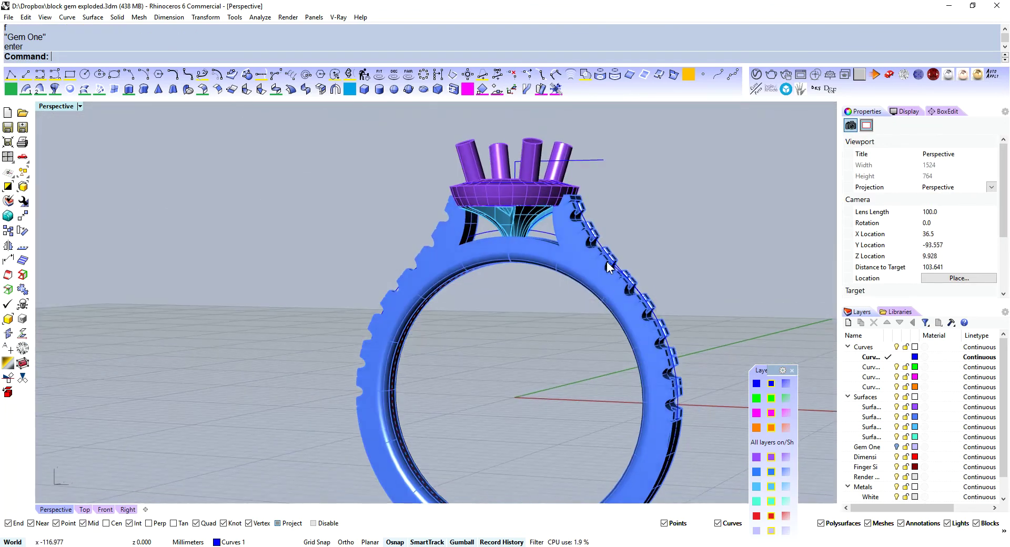
scroll(607, 261, up, 6)
shift+right_drag(608, 261, 471, 224)
right_drag(474, 263, 547, 245)
right_drag(647, 349, 651, 299)
right_click(785, 531)
scroll(561, 314, down, 8)
scroll(447, 284, up, 2)
right_drag(449, 290, 347, 287)
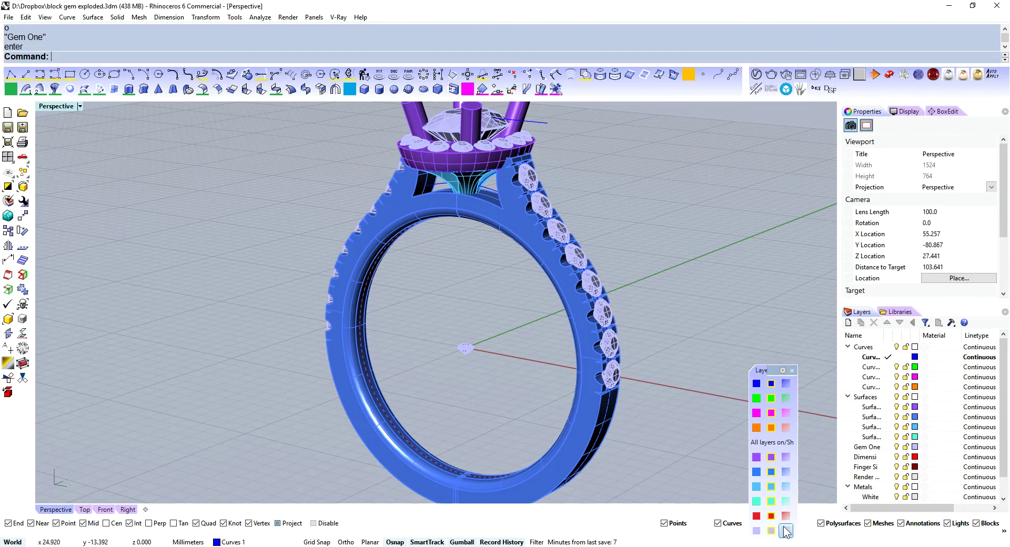
- Hide the gems once more to inspect the cuts along the right shoulder up close, and restore their visibility
click(785, 530)
scroll(649, 304, down, 6)
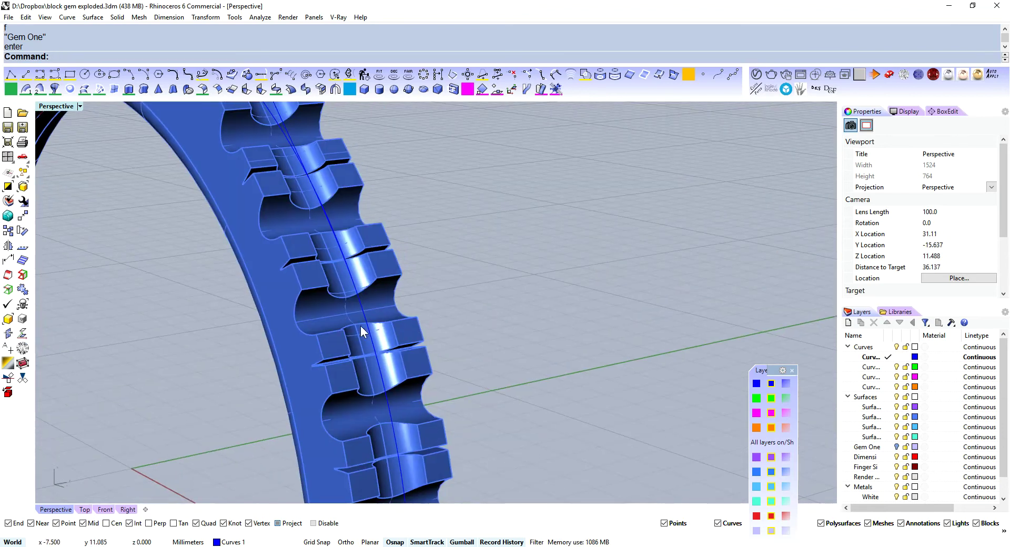
scroll(358, 307, up, 4)
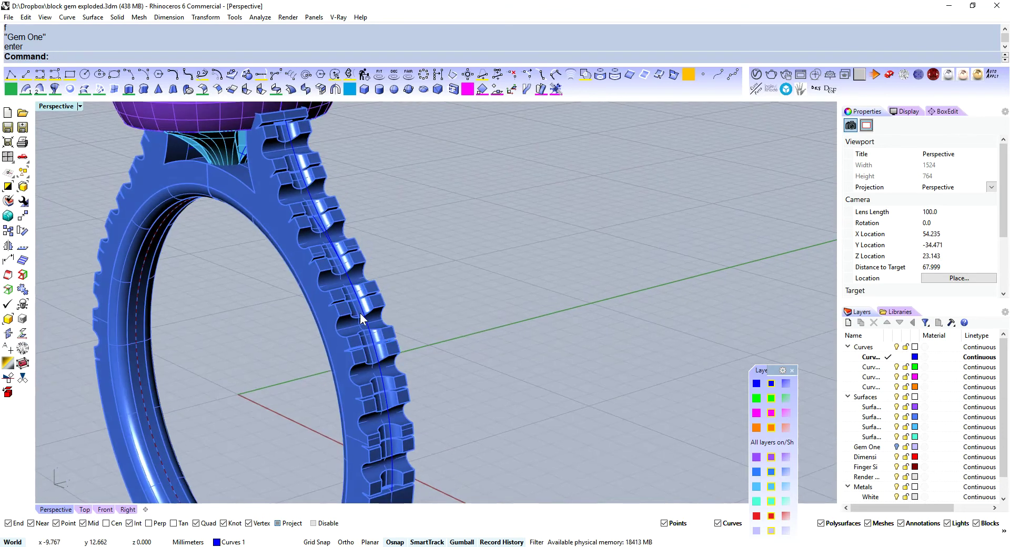
scroll(352, 339, up, 3)
right_drag(352, 338, 452, 327)
click(785, 531)
scroll(443, 387, down, 5)
scroll(448, 367, up, 5)
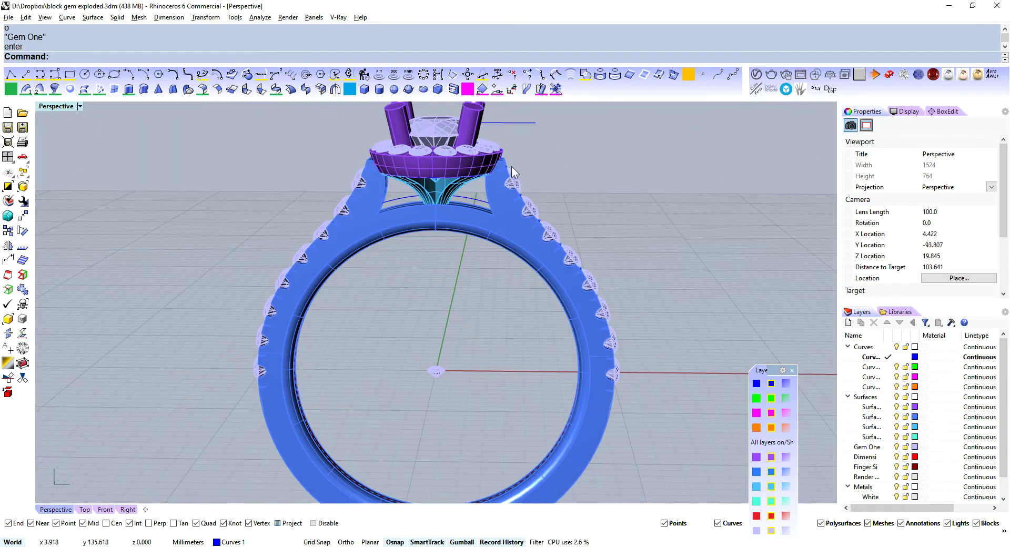
- Compare the object types of the right shoulder's gems and the left shoulder's row in the properties
drag(494, 153, 662, 432)
right_drag(663, 432, 596, 363)
click(590, 353)
click(496, 254)
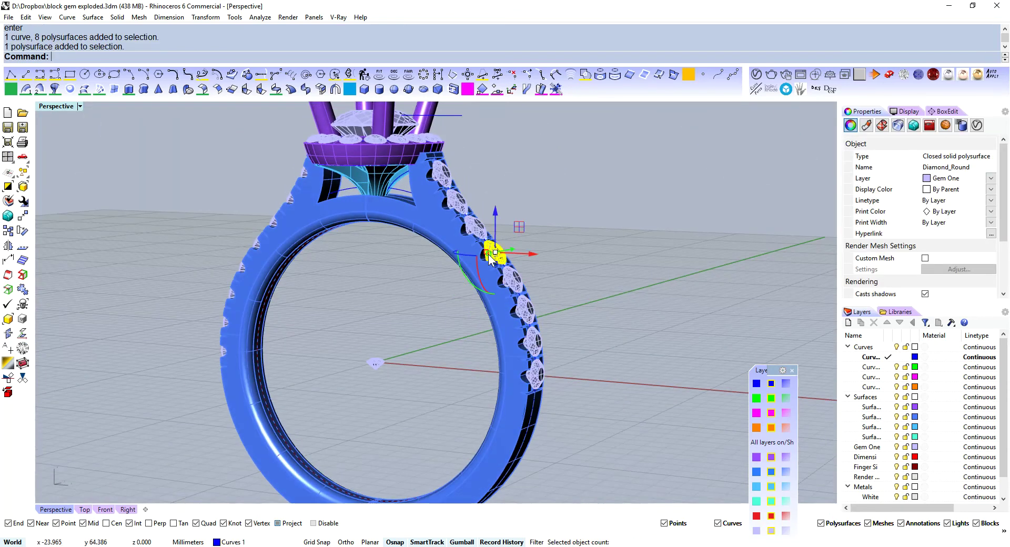
right_drag(527, 283, 635, 301)
click(501, 298)
scroll(418, 242, up, 8)
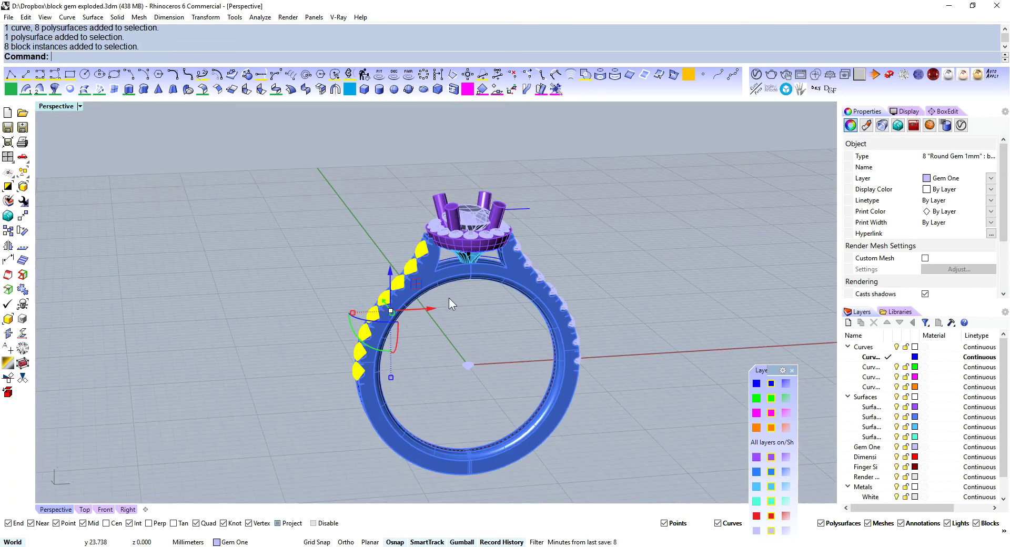
- Edit the Round Gem 1mm block at the ring's centre and import Halo marker.3dm into it
right_drag(449, 298, 523, 347)
double_click(523, 346)
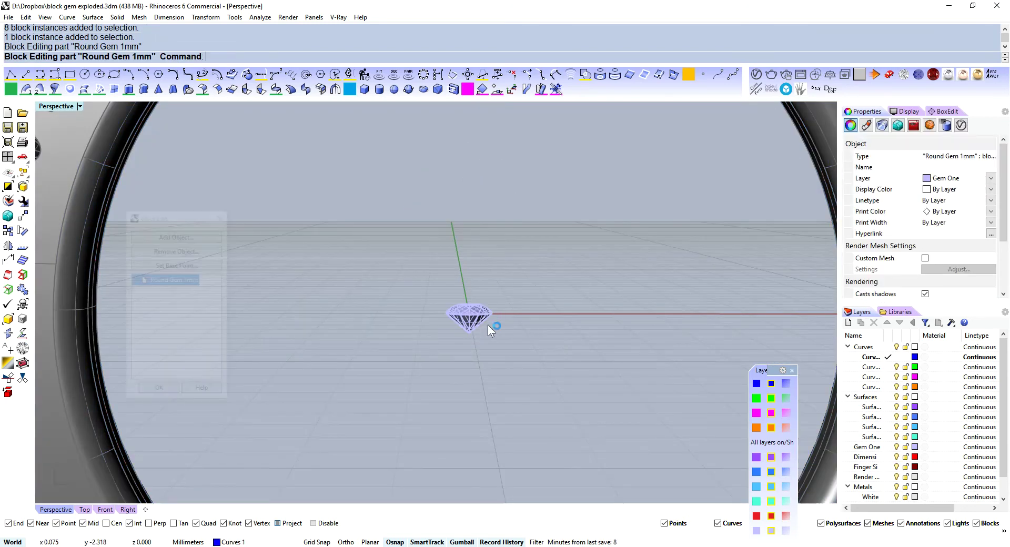
middle_click(529, 336)
click(535, 389)
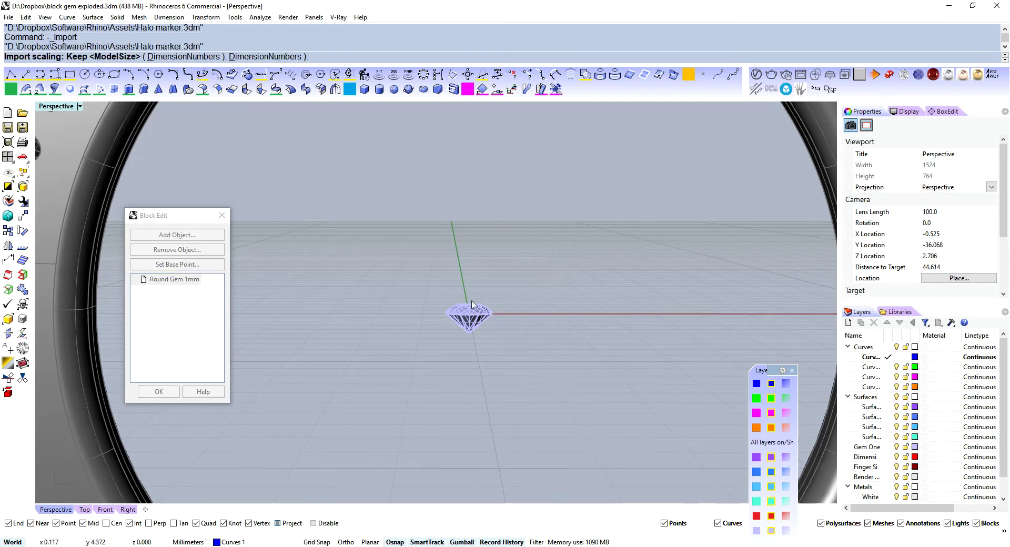
scroll(469, 301, up, 7)
mouse_move(469, 301)
right_down()
mouse_move(463, 280)
mouse_move(473, 289)
right_up()
scroll(473, 289, down, 6)
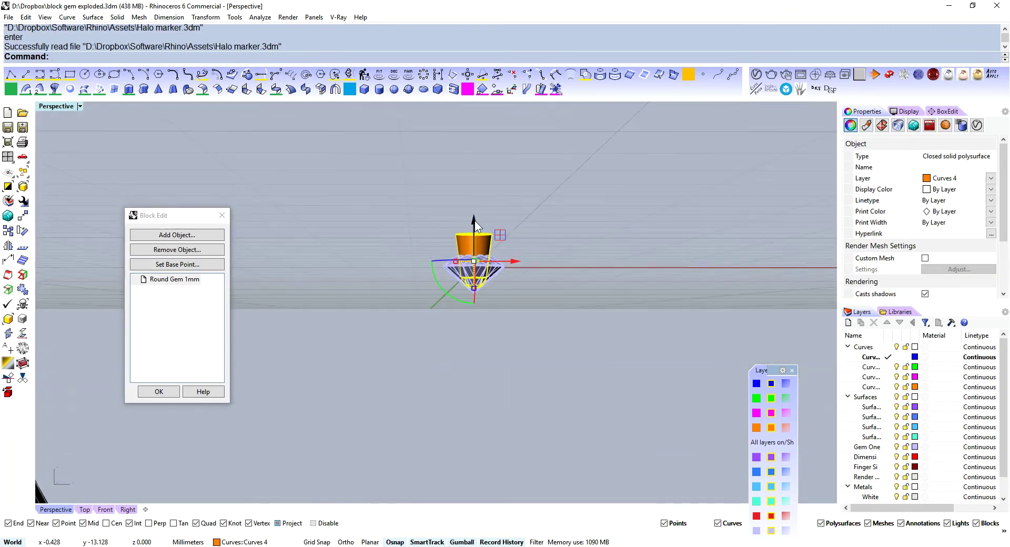
- Move the imported marker cutter down through the gem and accept the block edit
click(479, 177)
mouse_move(475, 220)
mouse_down()
mouse_move(479, 178)
mouse_move(486, 234)
mouse_up()
click(478, 207)
scroll(486, 235, down, 6)
click(169, 392)
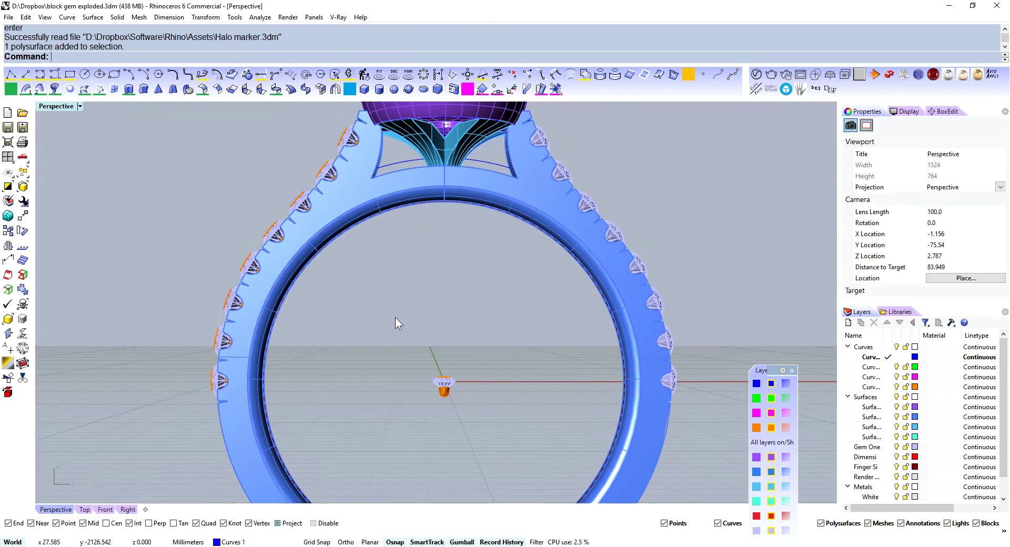
- Delete the right shoulder's exploded gems and rail curve, and mirror the left shoulder's block row in their place
scroll(603, 260, down, 5)
drag(562, 222, 706, 413)
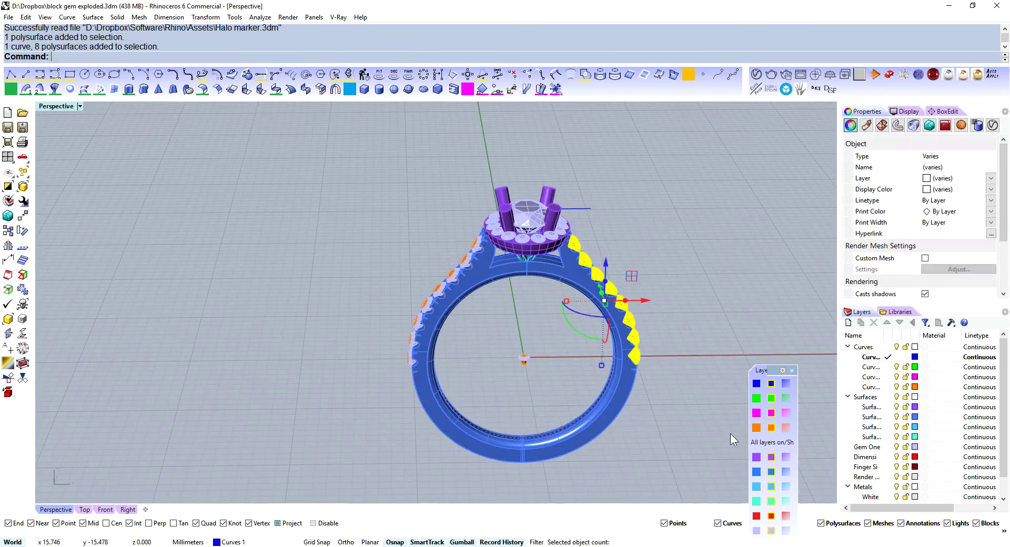
key(Delete)
click(458, 276)
scroll(511, 282, up, 7)
middle_click(511, 282)
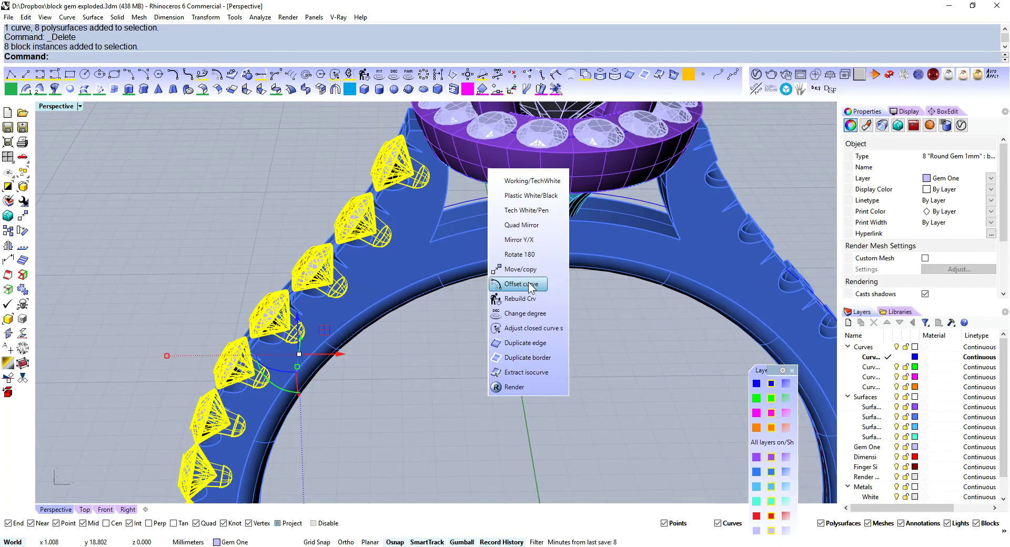
click(529, 240)
- Explode the mirrored right shoulder block row into separate gems and marker cutters
scroll(684, 254, down, 5)
scroll(713, 270, up, 6)
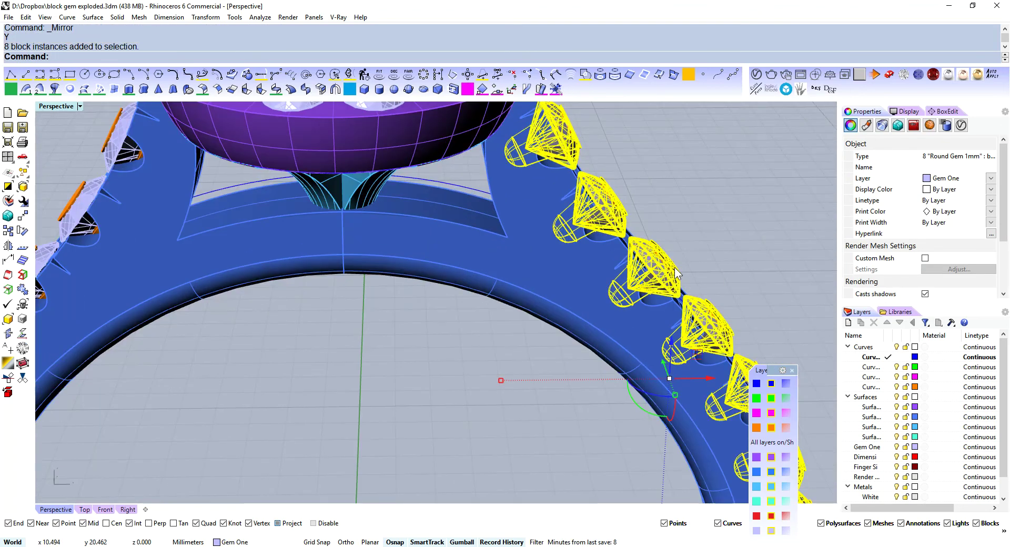
text(explode)
key(Return)
key(Escape)
- Edit the centre Round Gem 1mm block, delete its marker cutter, and accept the edit
scroll(719, 280, down, 5)
scroll(481, 364, up, 8)
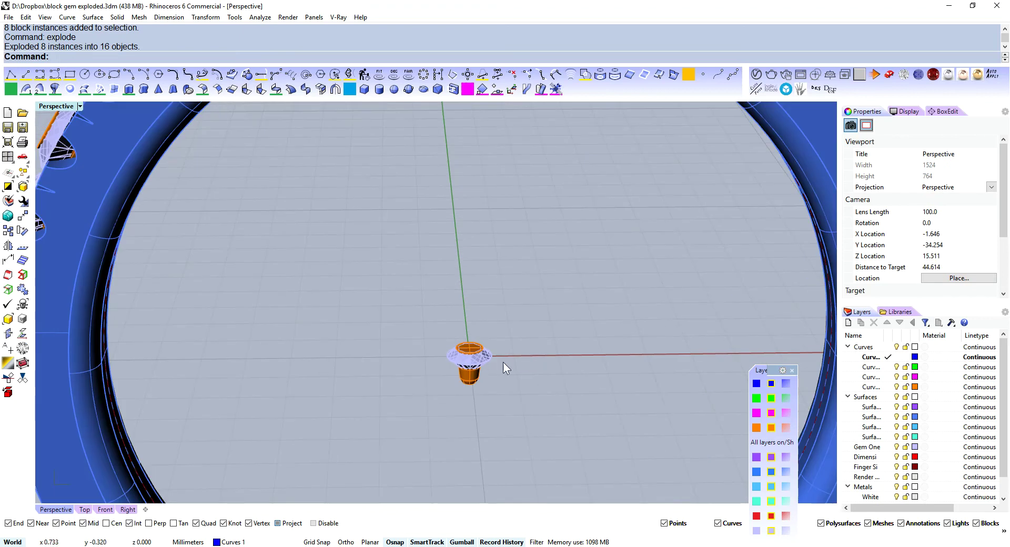
double_click(473, 380)
click(475, 379)
key(Delete)
scroll(481, 363, down, 5)
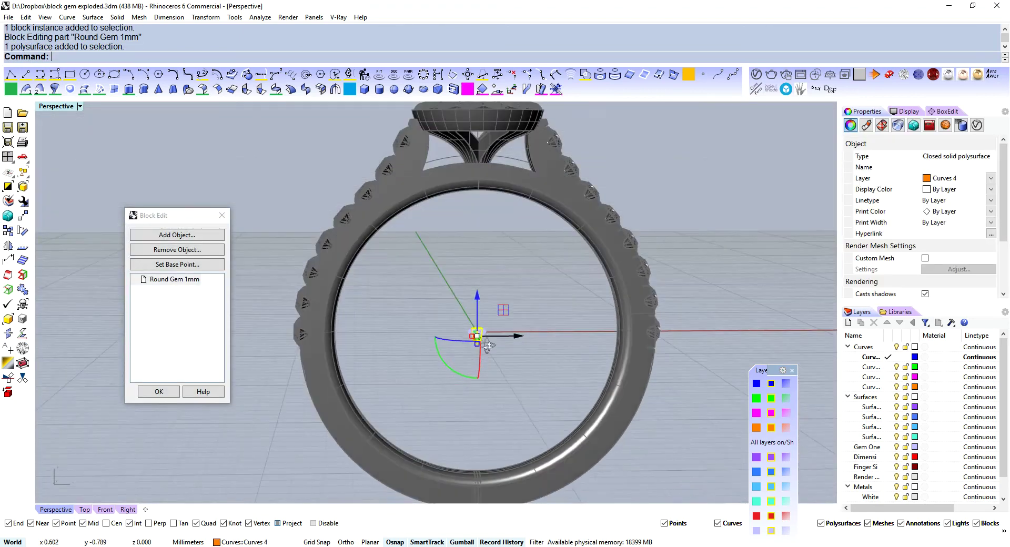
scroll(491, 346, up, 8)
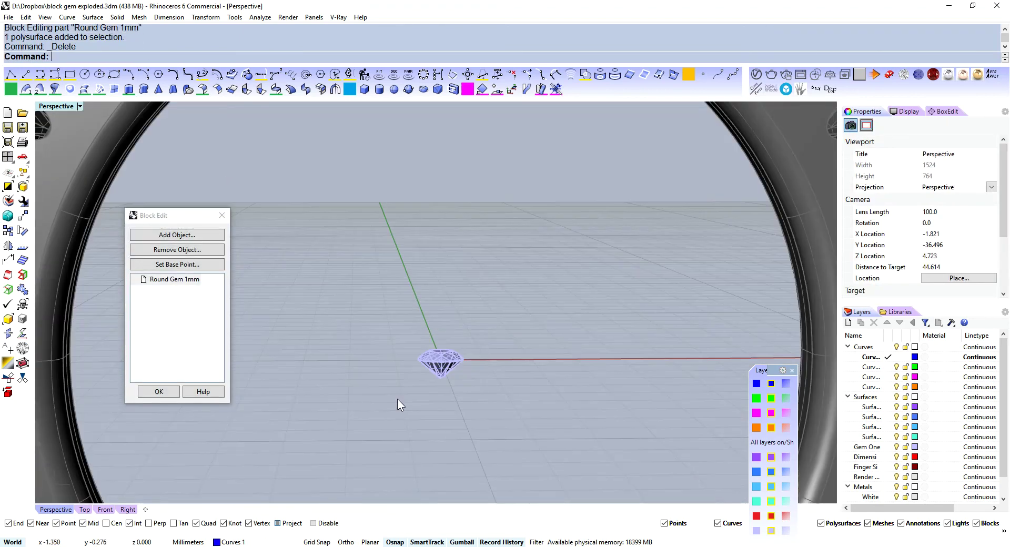
click(159, 393)
- Select the right shoulder's Curves 4 marker cutters and mirror them onto the left shoulder
scroll(373, 297, down, 8)
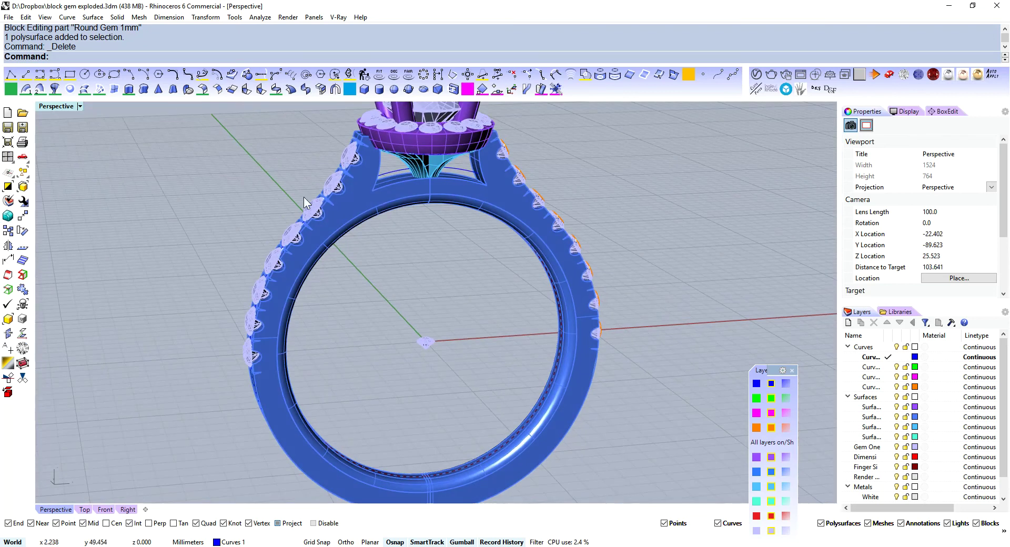
click(771, 427)
middle_click(613, 248)
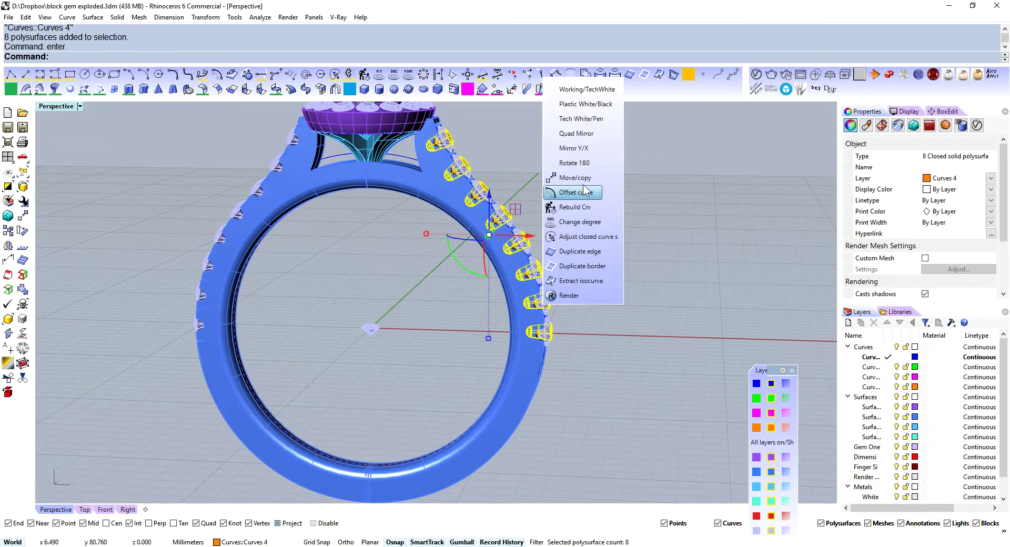
click(574, 149)
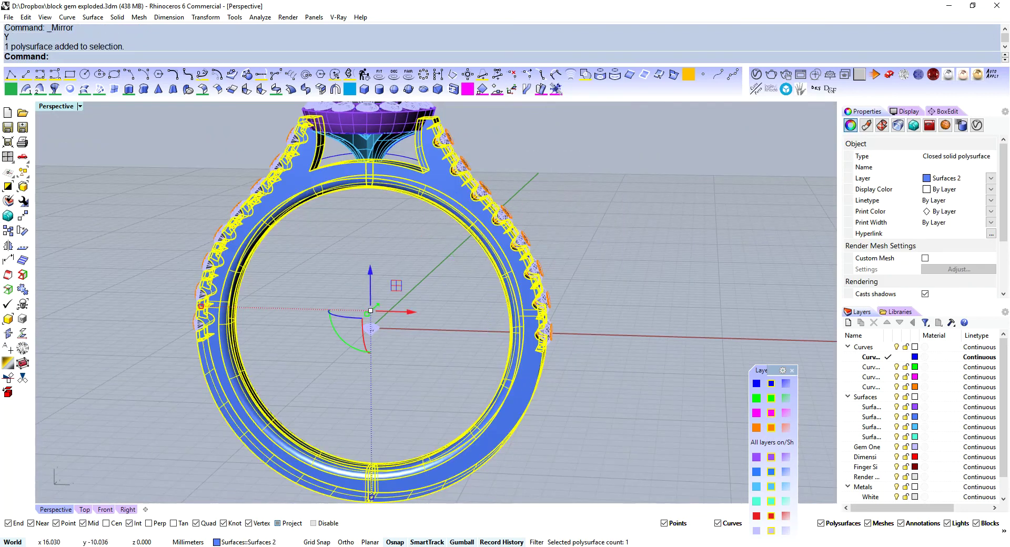
- Boolean-subtract all the Curves 4 marker cutters on both shoulders from the ring shank
text(D)
key(Return)
click(770, 428)
key(Return)
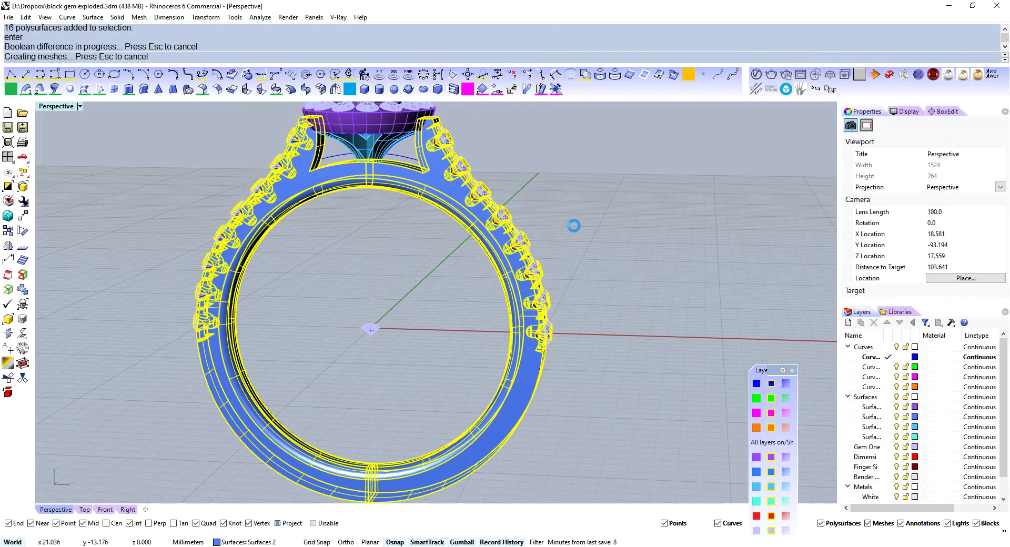
- Hide the Gem One layer and examine the gem seats cut into both shoulders of the ring
click(786, 531)
right_drag(655, 302, 552, 289)
scroll(358, 232, up, 8)
right_drag(474, 258, 451, 311)
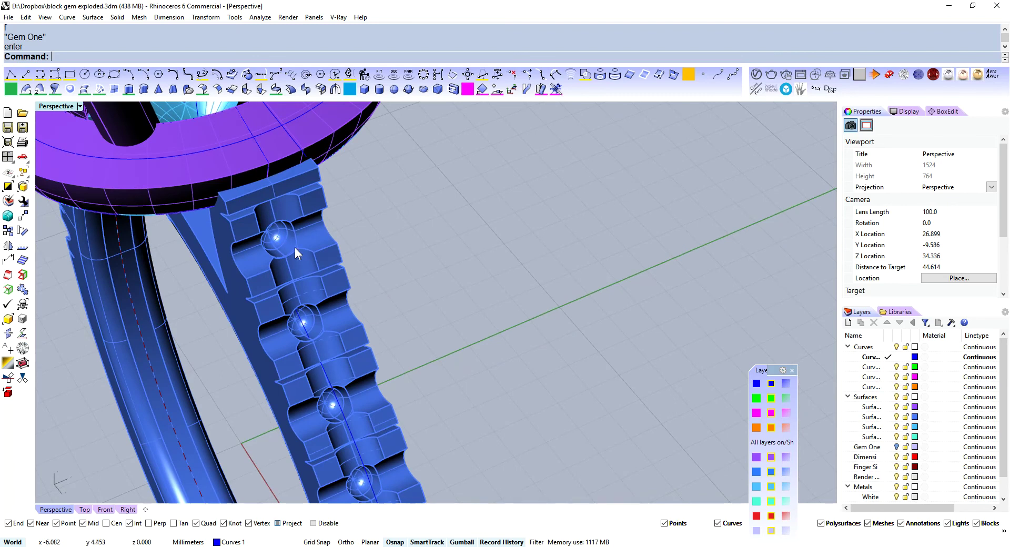
scroll(289, 234, down, 6)
right_drag(298, 254, 517, 195)
scroll(517, 196, up, 4)
scroll(488, 247, down, 2)
scroll(488, 252, up, 6)
scroll(471, 239, down, 4)
right_drag(471, 239, 528, 234)
scroll(600, 343, down, 4)
right_drag(600, 343, 431, 342)
shift+right_drag(464, 342, 560, 289)
- Show the Gem One layer again and inspect the gem blocks seated in the cut shoulders
click(786, 530)
right_drag(639, 285, 526, 222)
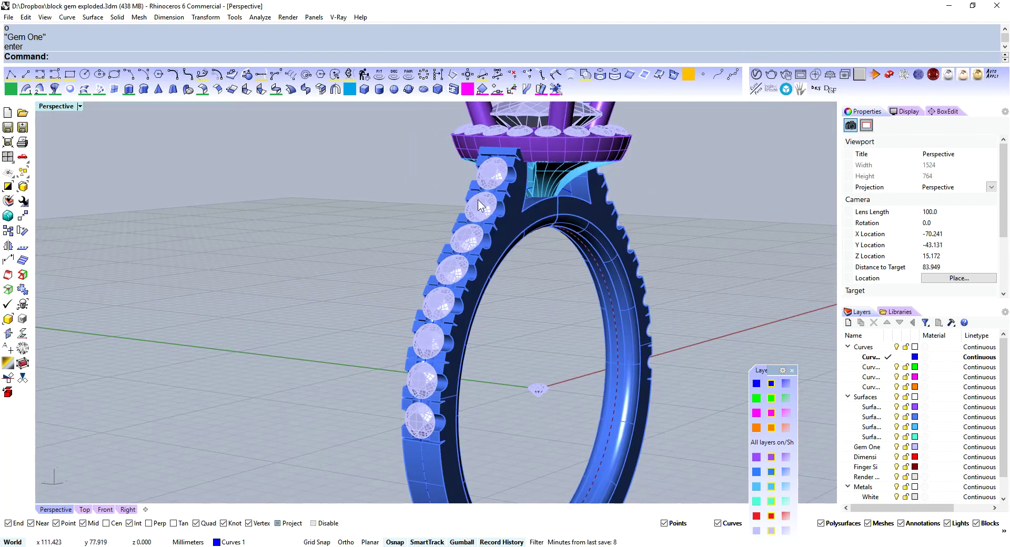
right_drag(598, 361, 445, 373)
scroll(529, 258, down, 2)
scroll(579, 297, up, 4)
click(447, 373)
scroll(582, 326, down, 3)
right_drag(582, 325, 474, 363)
shift+right_drag(561, 368, 559, 325)
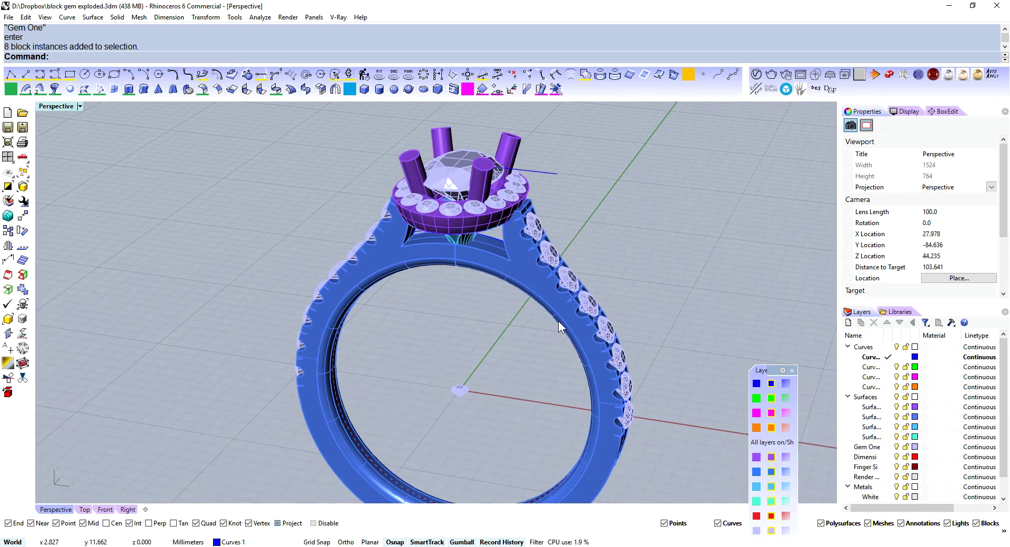
- Select a small round gem on the halo beside the prong and check its block name, then clear the selection
scroll(517, 201, up, 8)
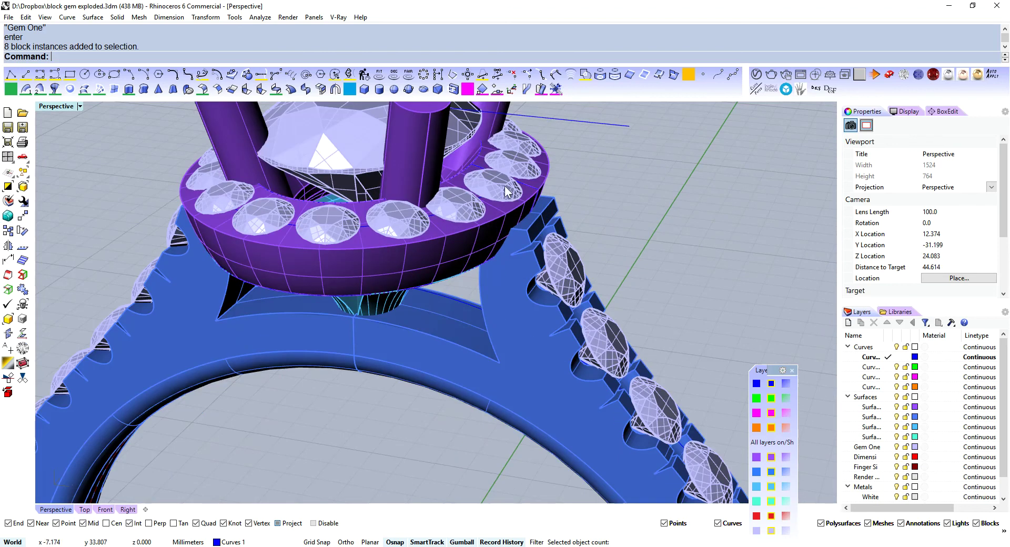
click(460, 225)
scroll(524, 215, down, 6)
shift+right_drag(600, 192, 564, 217)
click(551, 245)
scroll(491, 255, up, 6)
scroll(491, 255, up, 6)
click(429, 219)
click(393, 264)
click(404, 261)
scroll(542, 248, down, 6)
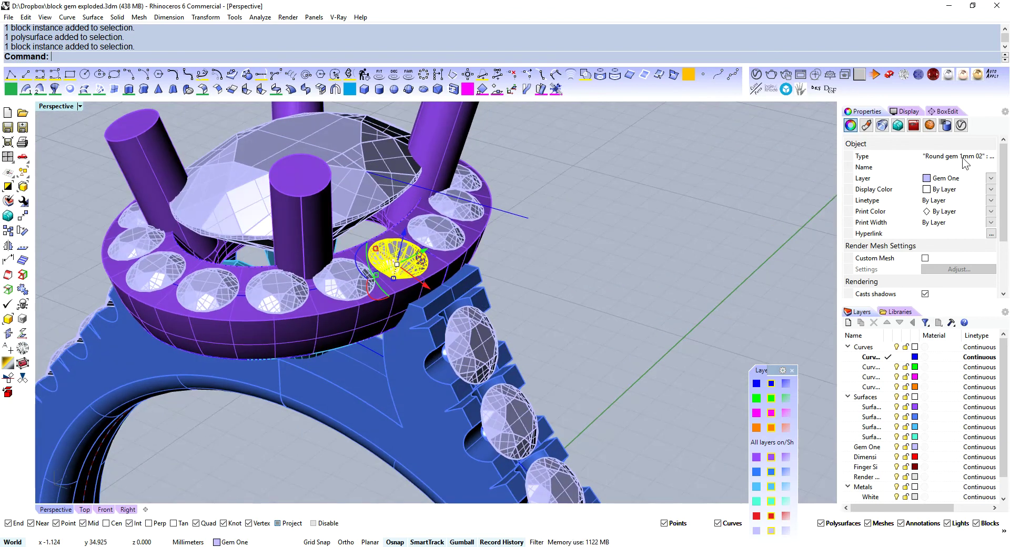
scroll(604, 311, down, 8)
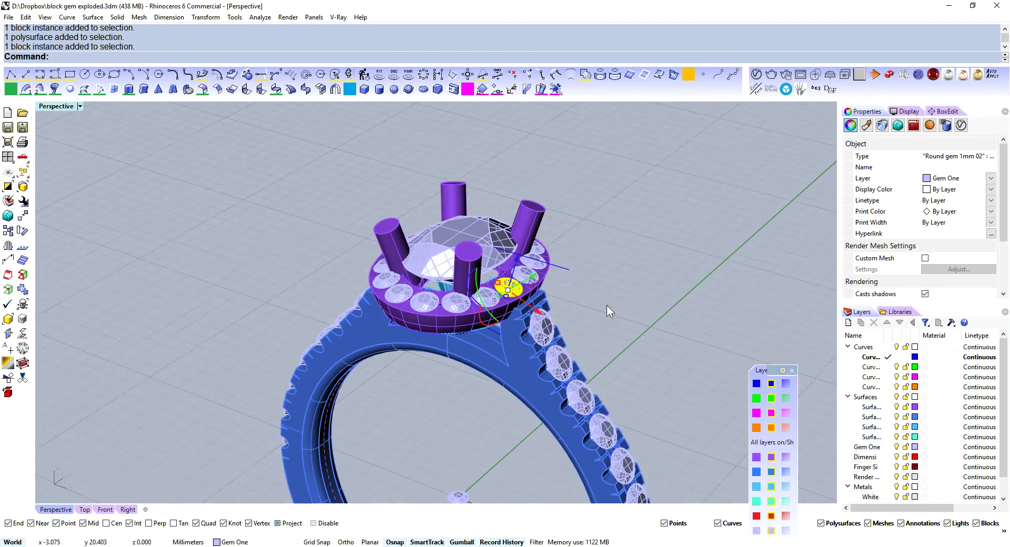
click(606, 278)
scroll(606, 277, down, 3)
right_drag(605, 276, 529, 266)
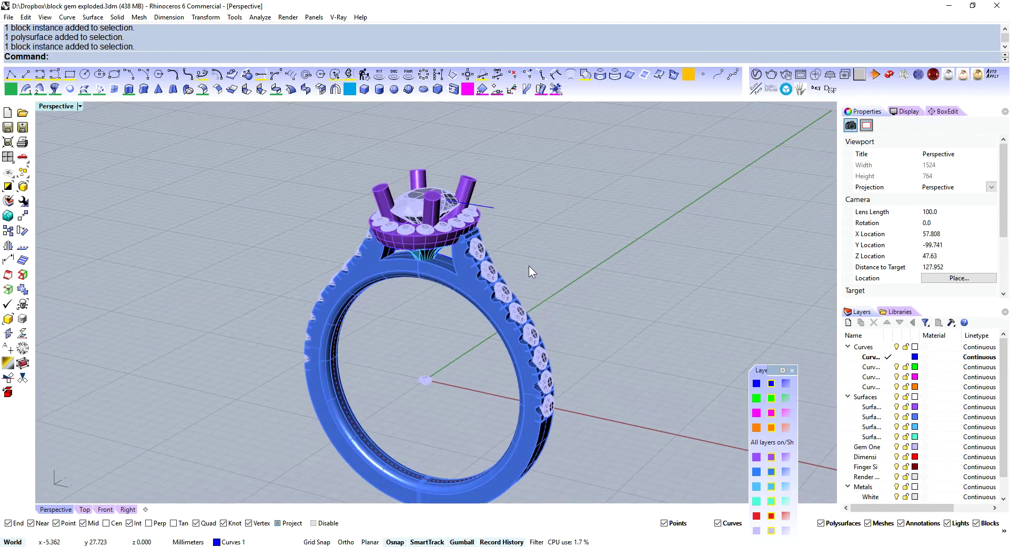